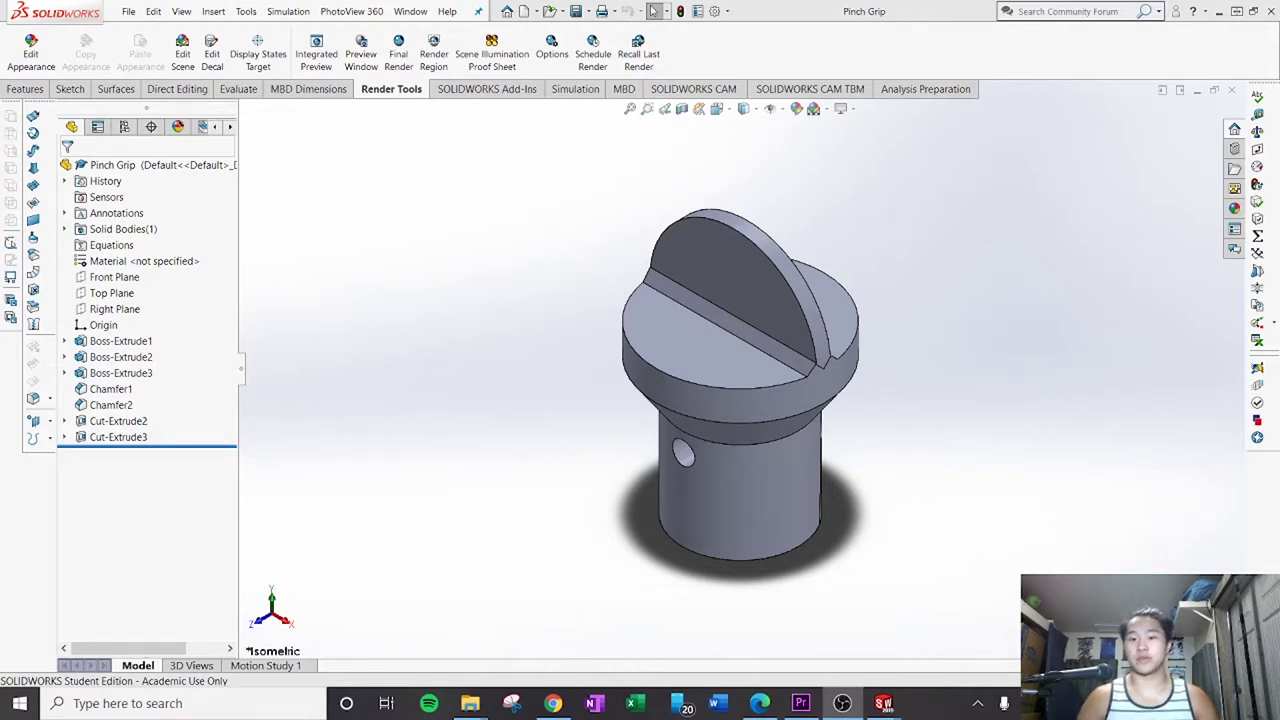
# Step: Roll the Pinch Grip history back until only Boss-Extrude1's hollow cylinder remains
pyautogui.moveTo(590, 420)
pyautogui.mouseDown(button='middle')
pyautogui.moveTo(620, 400)
pyautogui.moveTo(610, 430)
pyautogui.moveTo(586, 420)
pyautogui.mouseUp(button='middle')
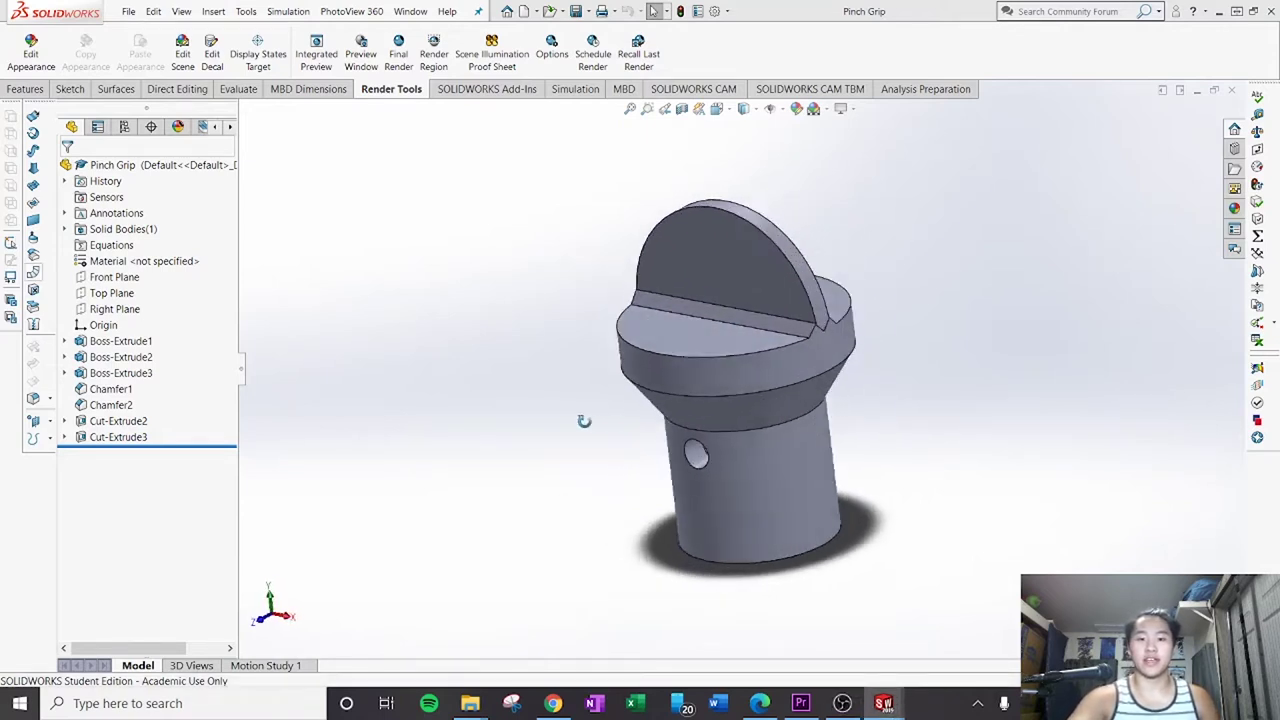
pyautogui.rightClick(125, 341)
pyautogui.click(210, 300)
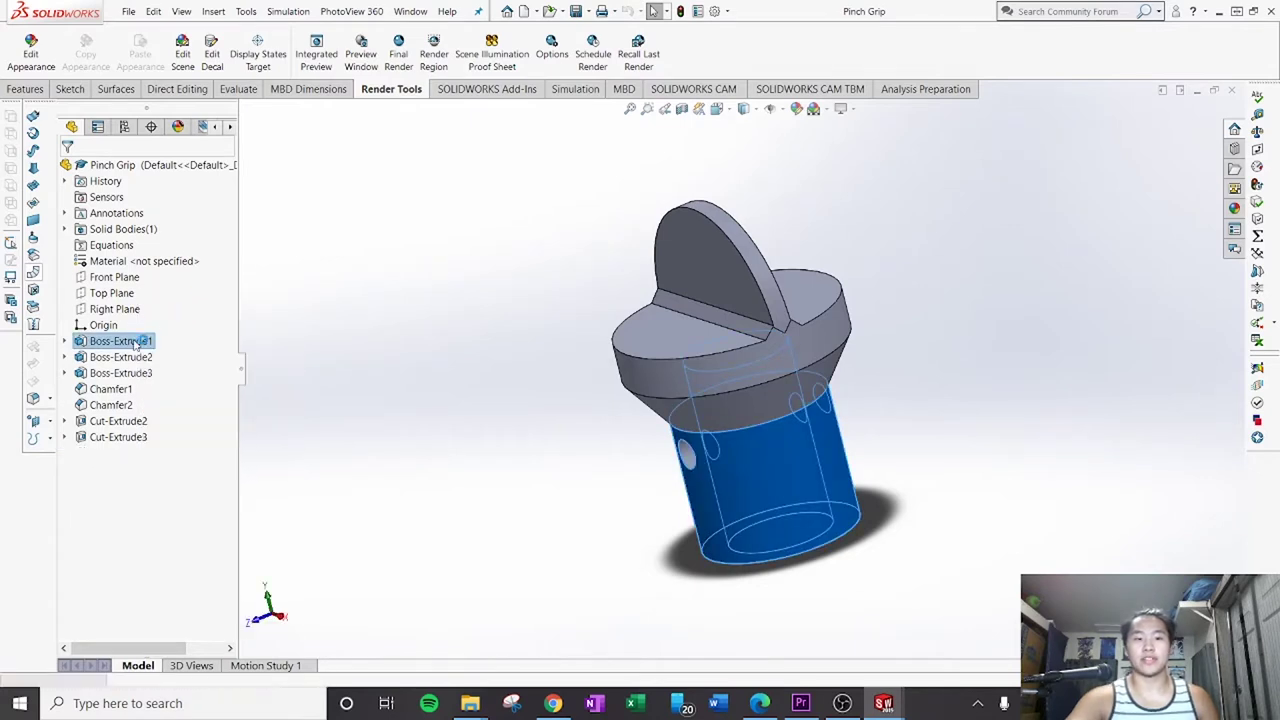
pyautogui.rightClick(133, 328)
pyautogui.click(178, 338)
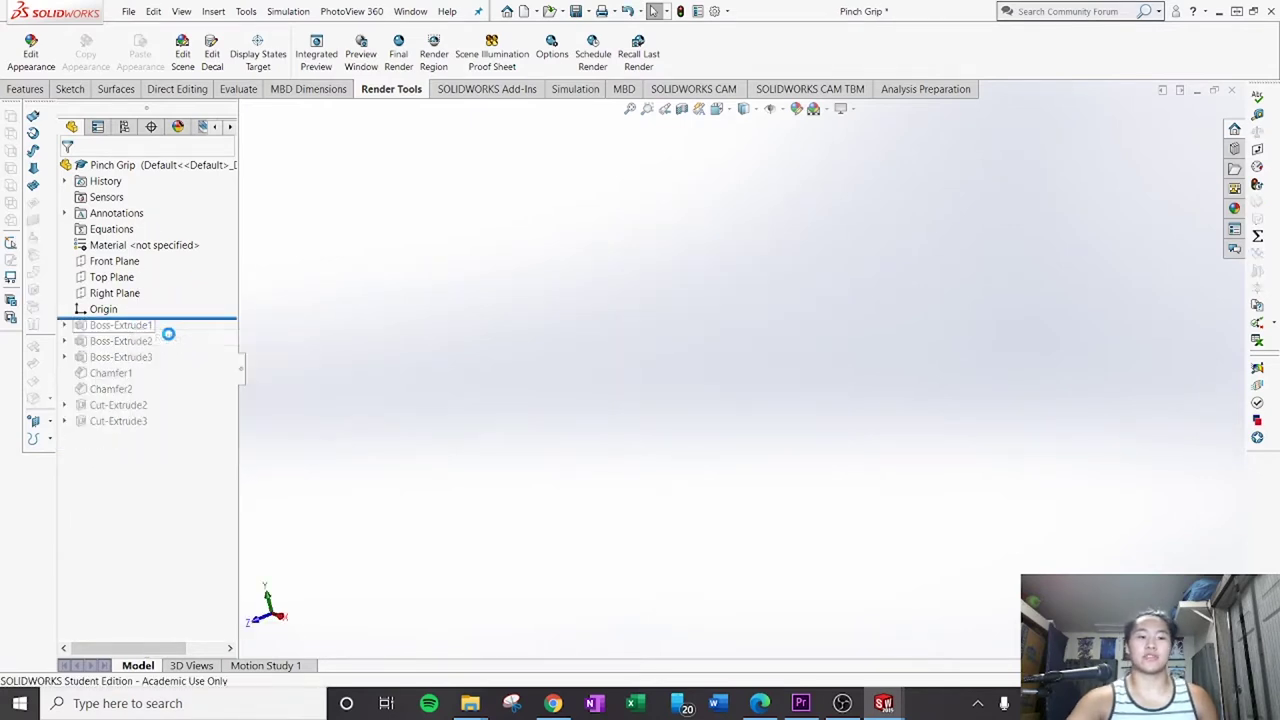
pyautogui.moveTo(691, 356); pyautogui.dragTo(763, 451, button='middle')
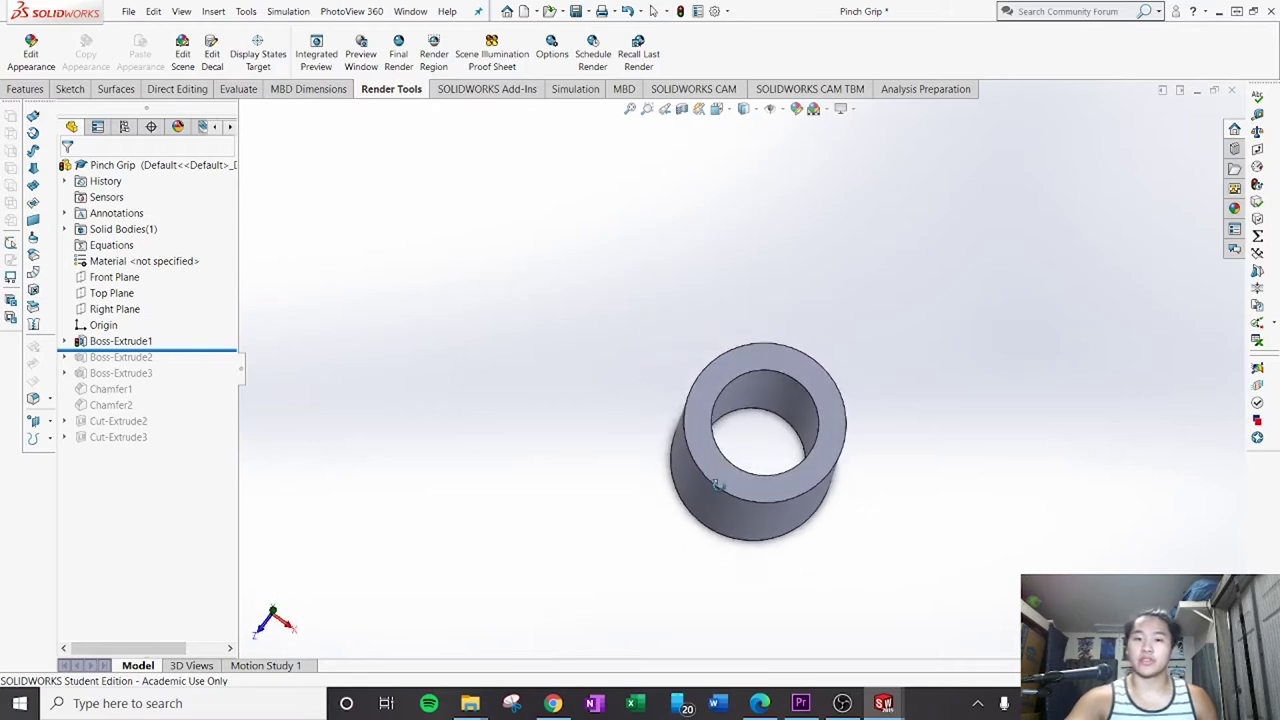
pyautogui.scroll(-5, 763, 451)
pyautogui.moveTo(748, 395); pyautogui.dragTo(760, 420, button='middle')
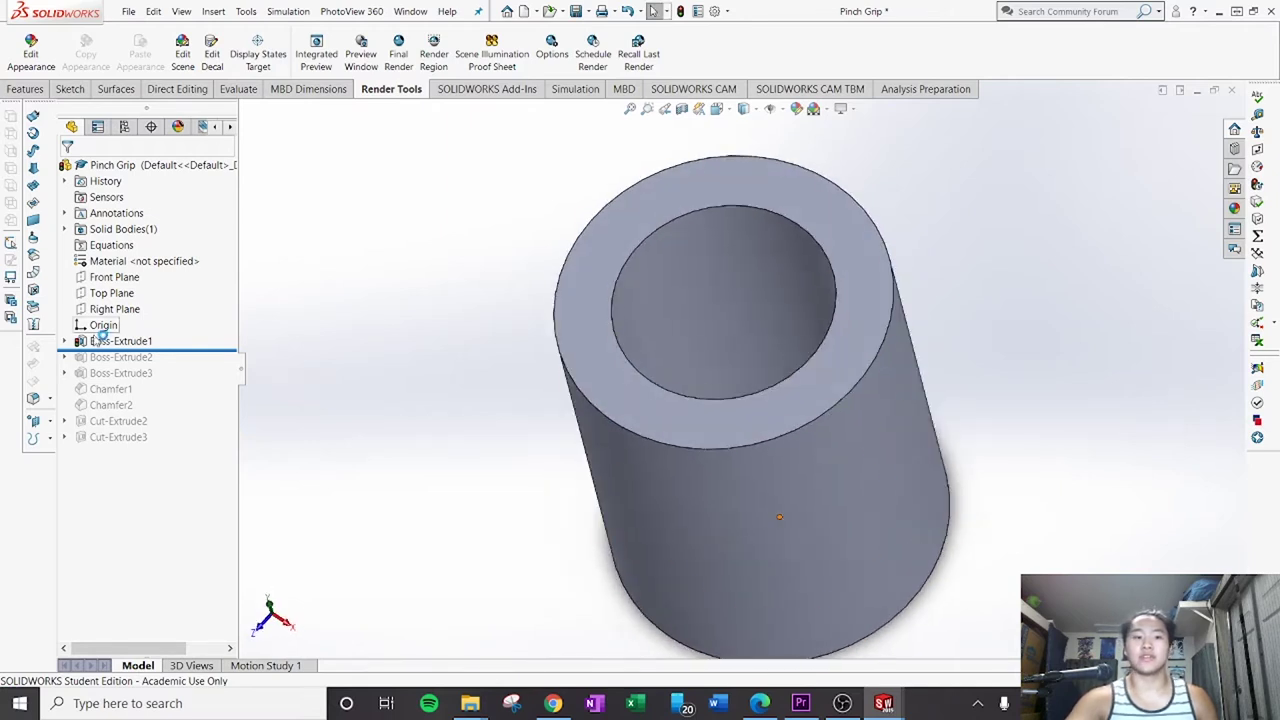
# Step: Review Boss-Extrude1's Sketch1 concentric circles face-on (Normal To), then exit the sketch
pyautogui.click(64, 341)
pyautogui.click(118, 358)
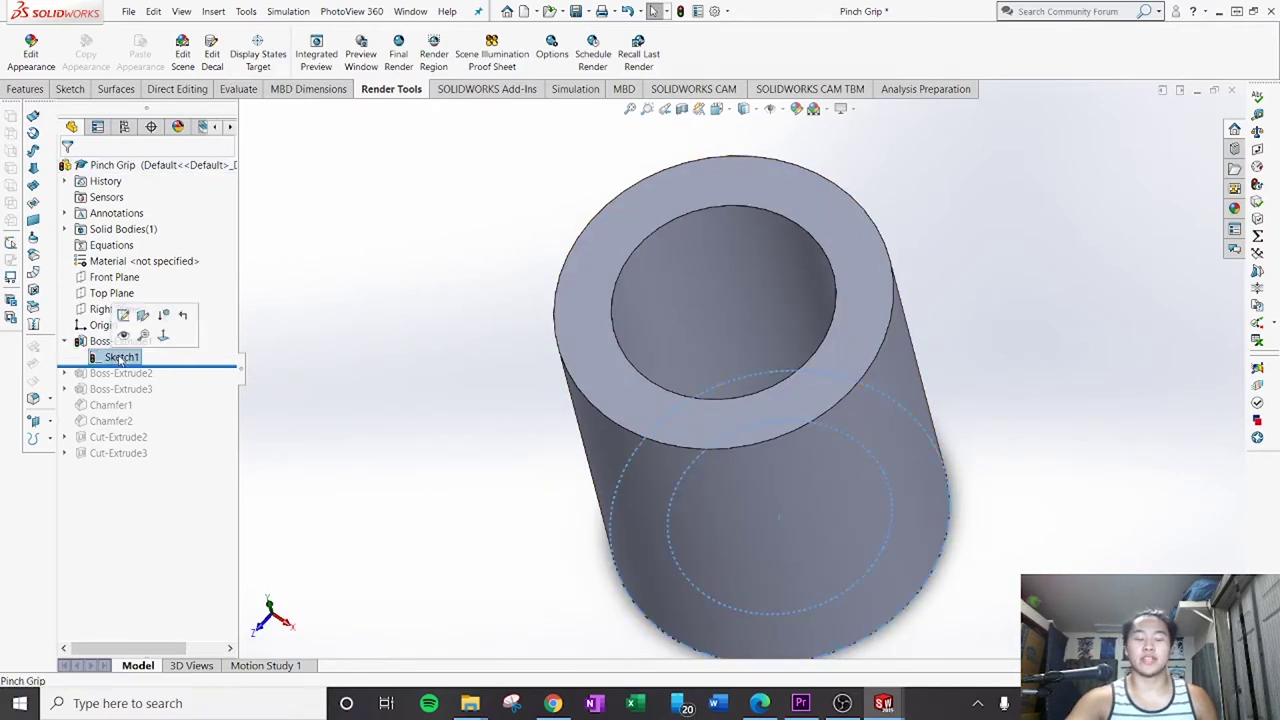
pyautogui.click(143, 316)
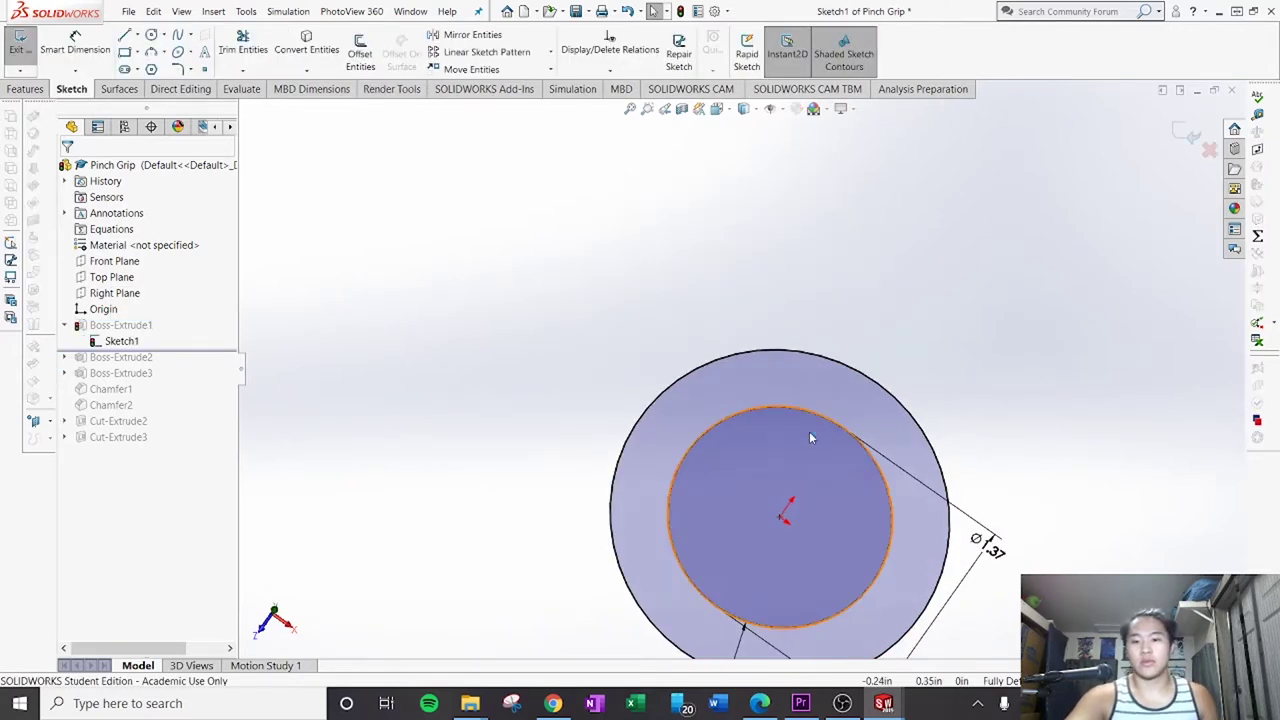
pyautogui.scroll(3, 809, 435)
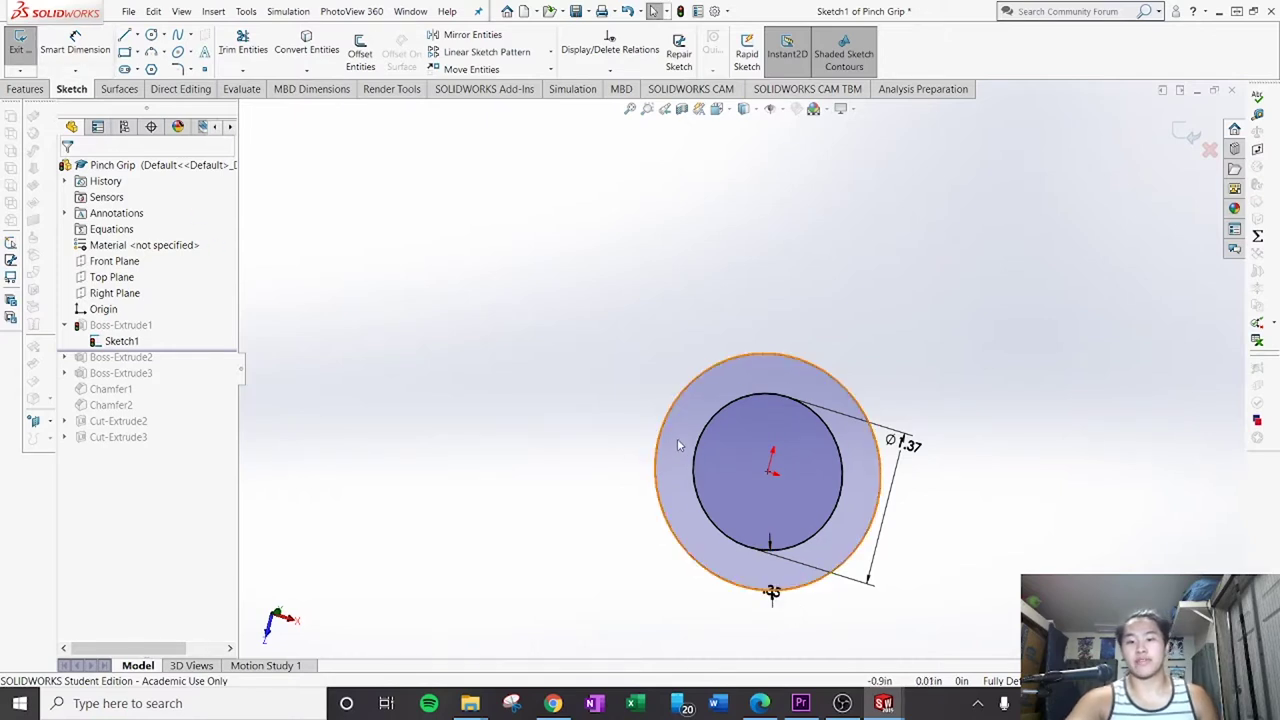
pyautogui.hotkey('ctrl', '8')
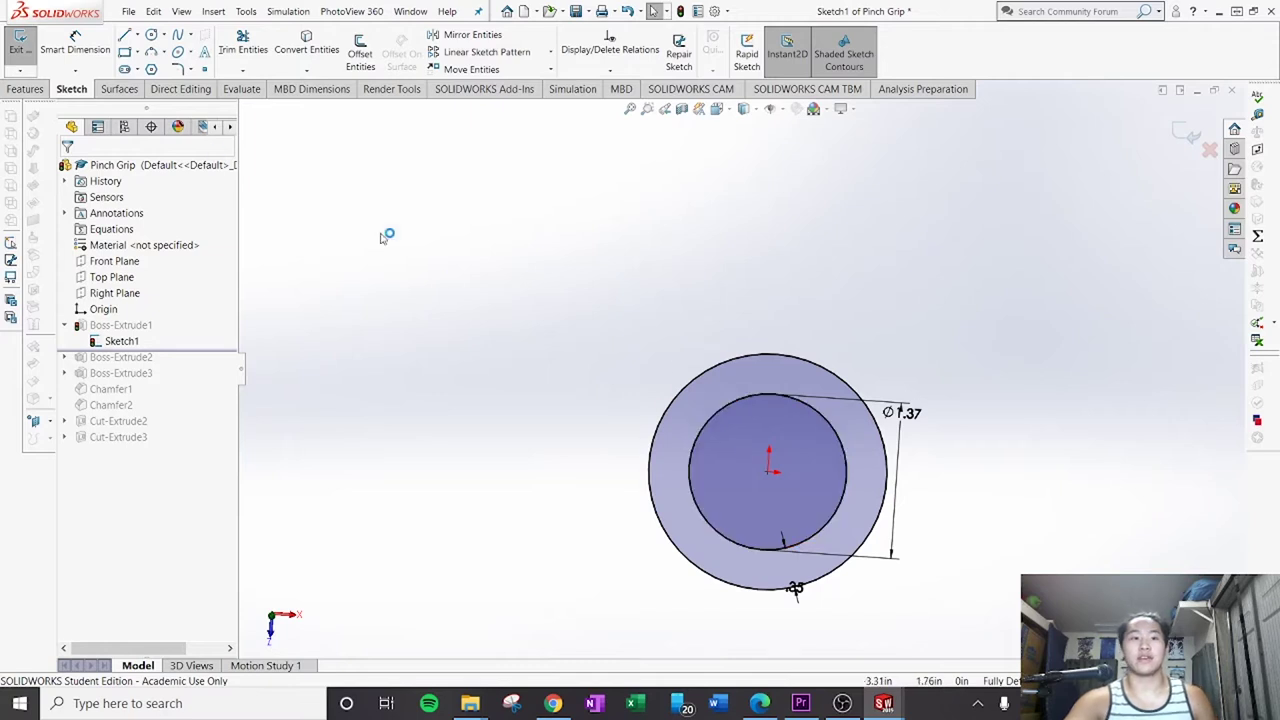
pyautogui.click(20, 45)
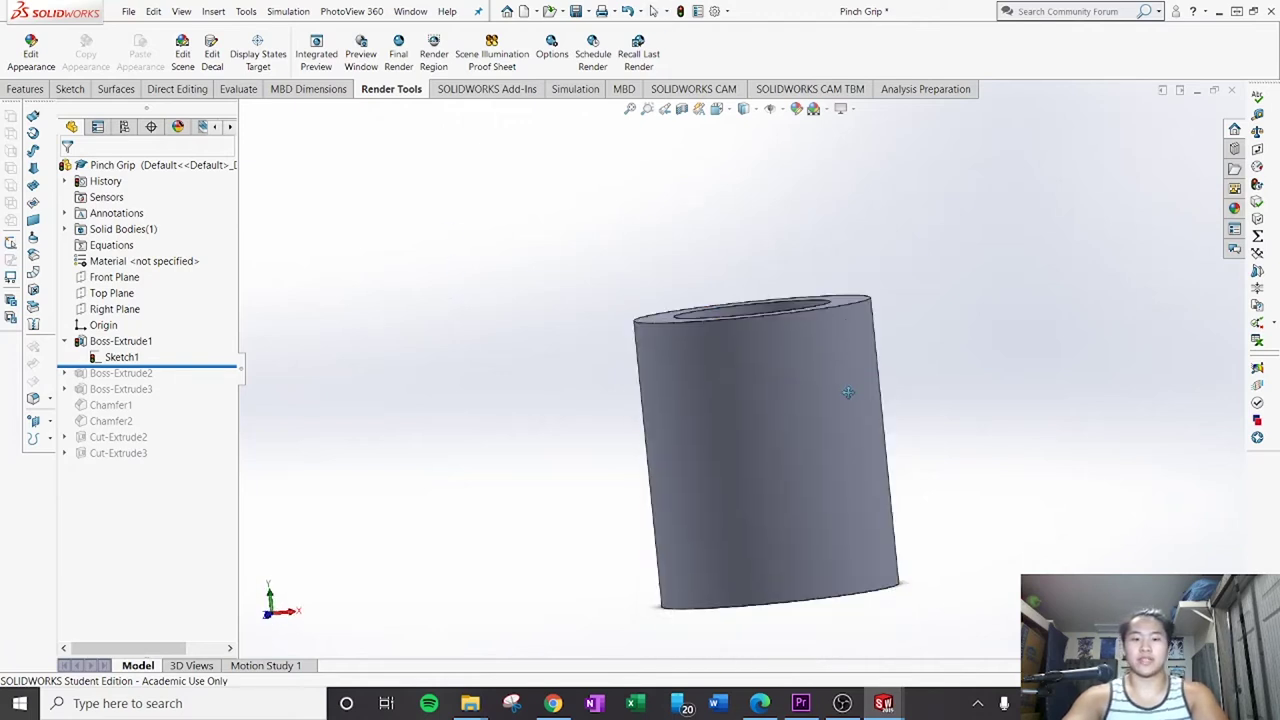
# Step: Roll forward twice to add the flange Boss-Extrude2 and the half-disc fin Boss-Extrude3
pyautogui.moveTo(801, 441); pyautogui.dragTo(800, 366, button='middle')
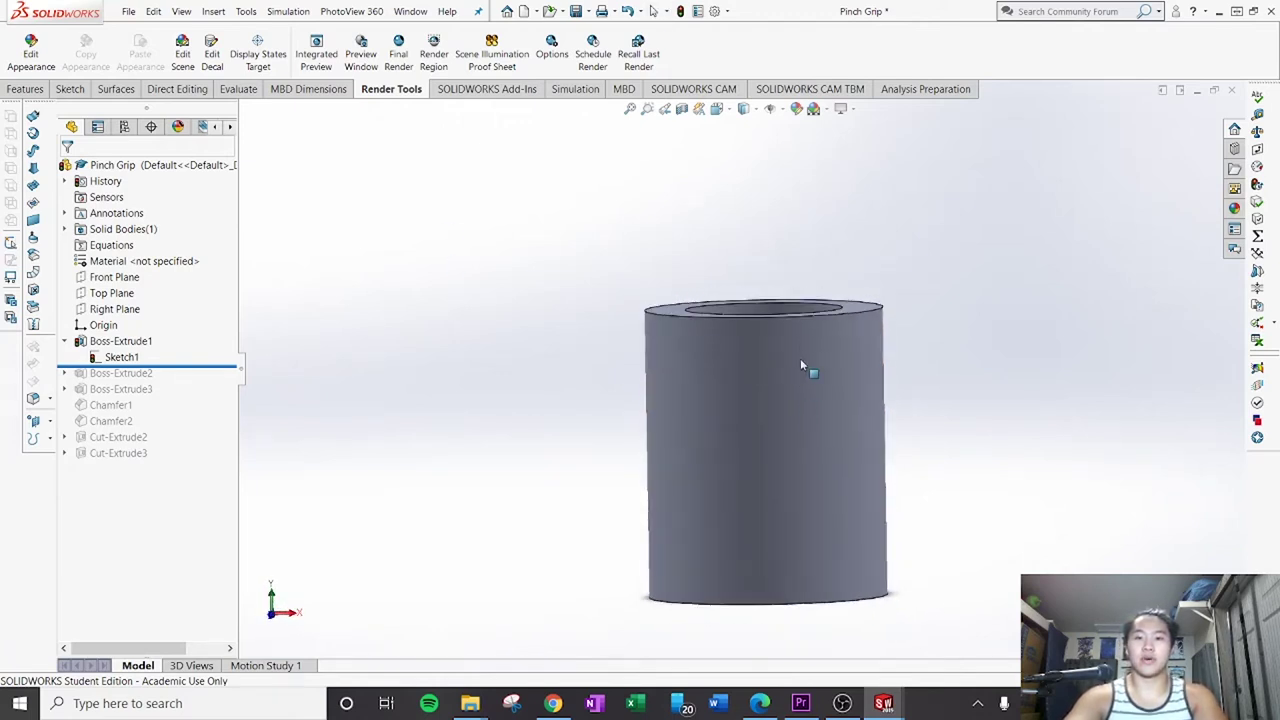
pyautogui.rightClick(110, 376)
pyautogui.click(131, 383)
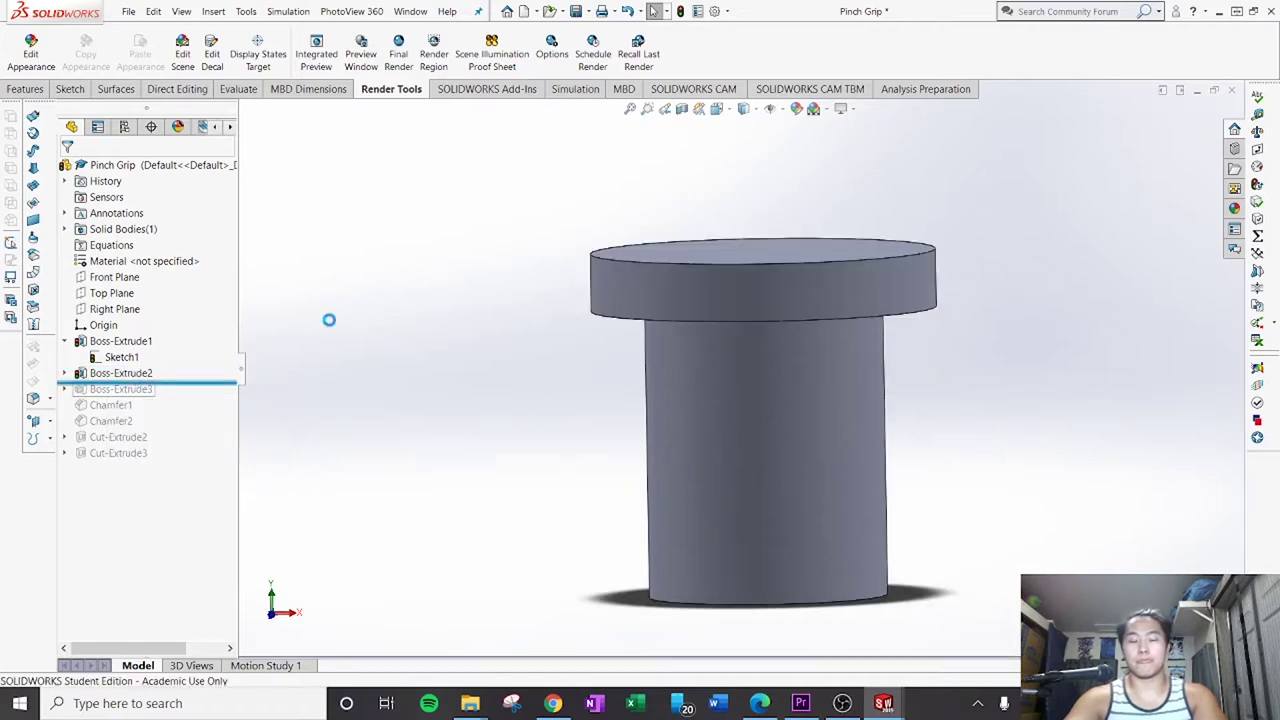
pyautogui.moveTo(474, 371); pyautogui.dragTo(543, 463, button='middle')
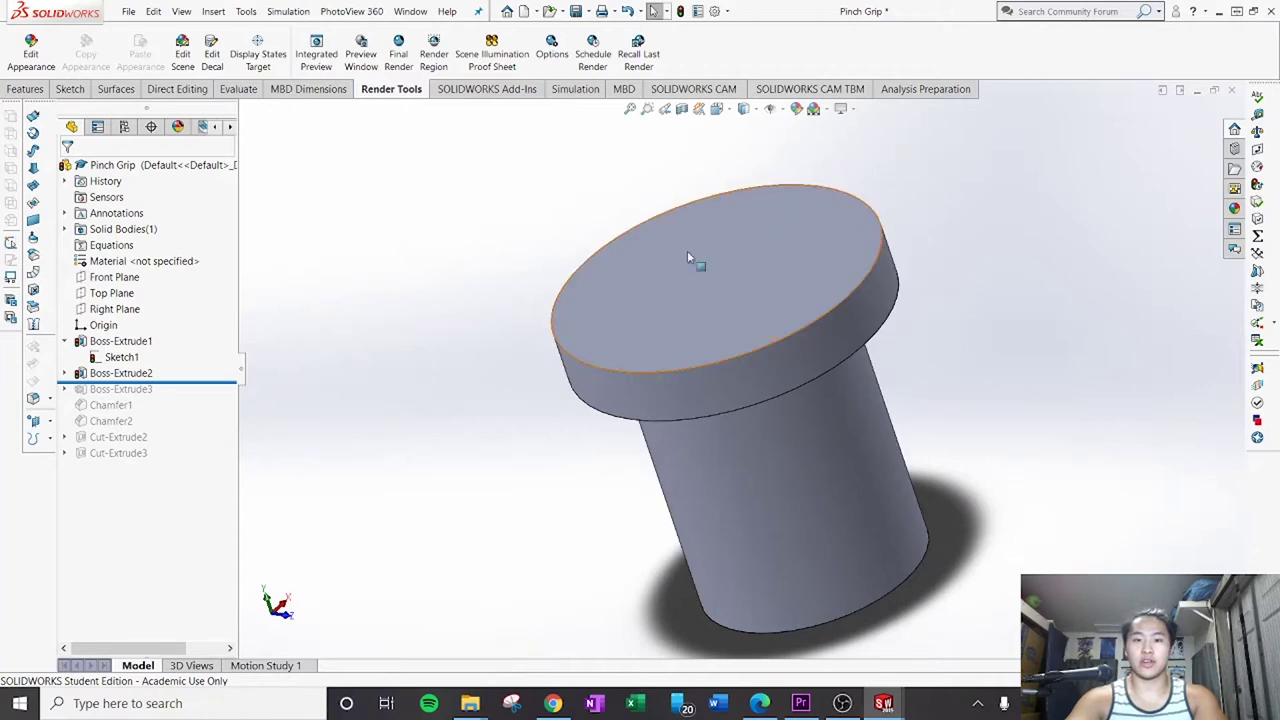
pyautogui.moveTo(814, 393); pyautogui.dragTo(810, 300, button='middle')
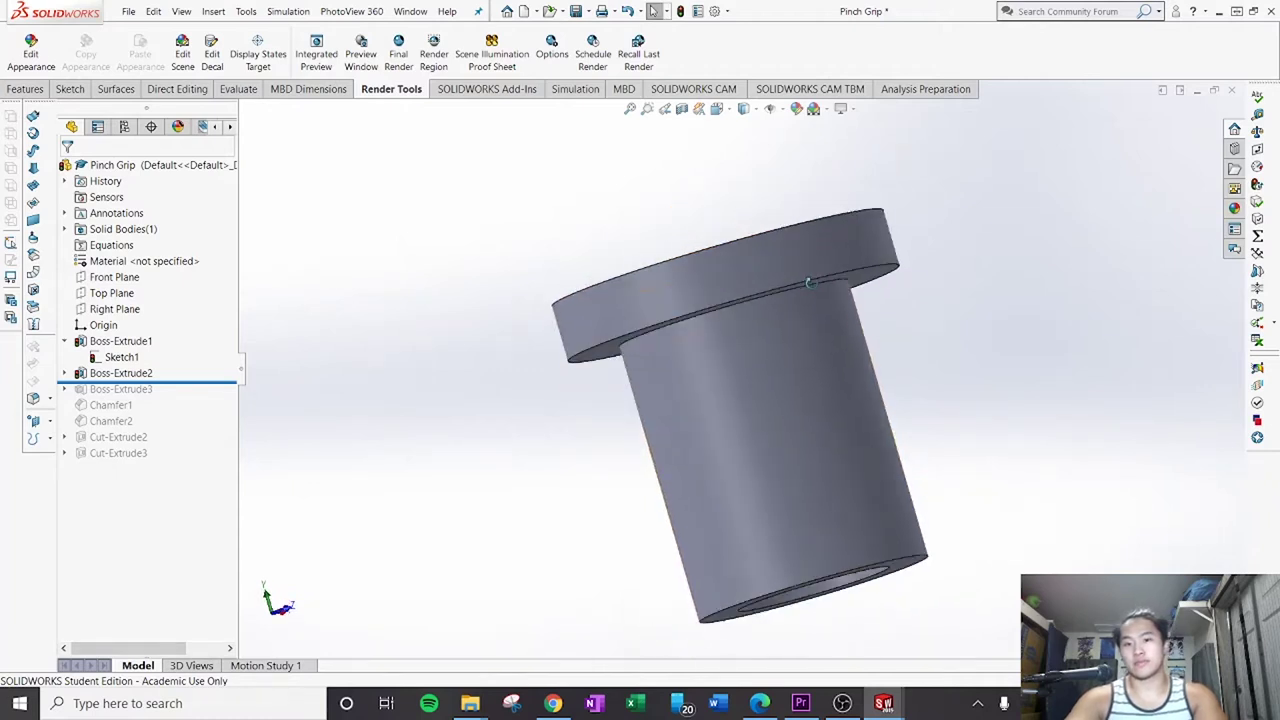
pyautogui.rightClick(142, 385)
pyautogui.click(182, 397)
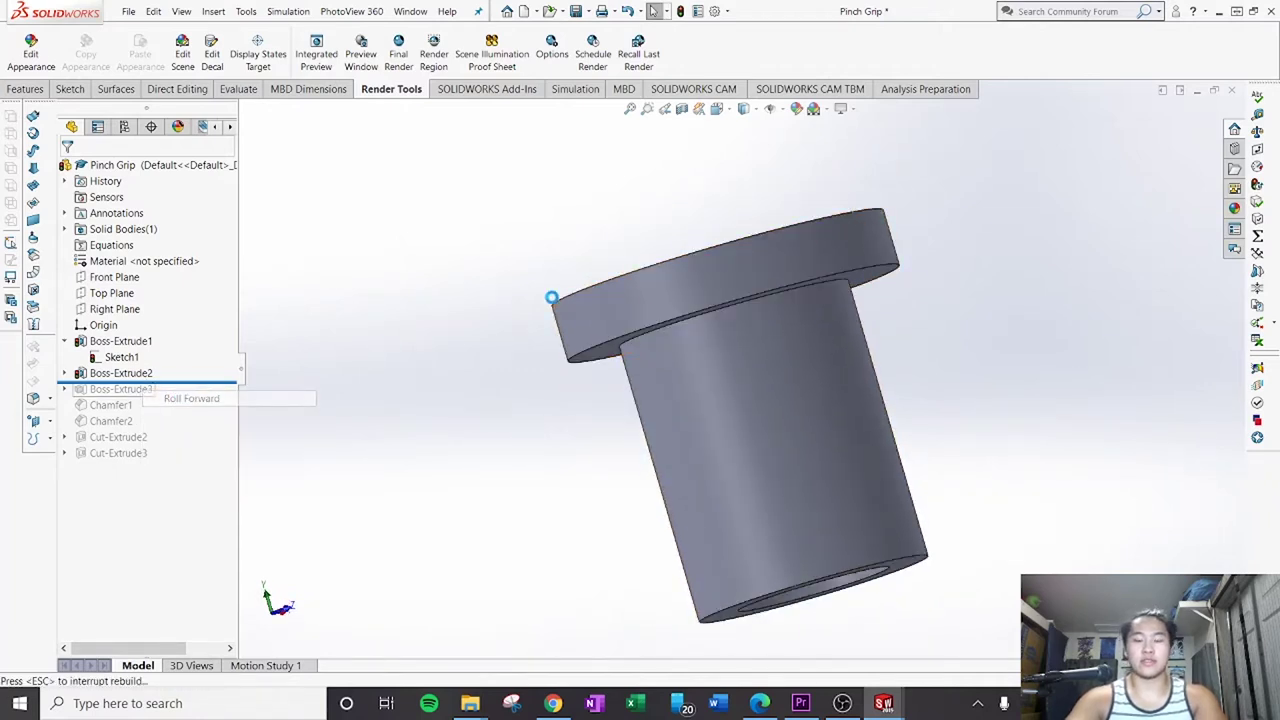
pyautogui.keyDown('ctrl'); pyautogui.moveTo(703, 228); pyautogui.dragTo(620, 390, button='middle'); pyautogui.keyUp('ctrl')
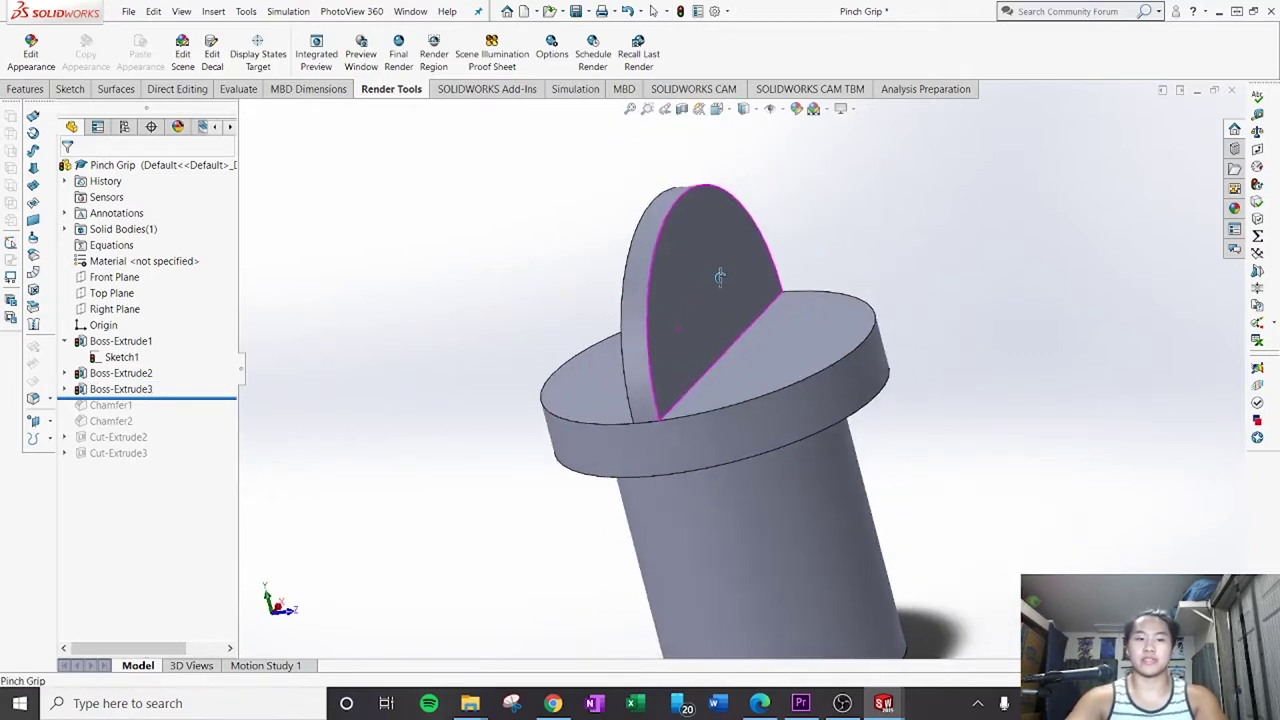
# Step: Review the fin's Boss-Extrude3 settings and close them without changes
pyautogui.rightClick(115, 373)
pyautogui.press('Escape')
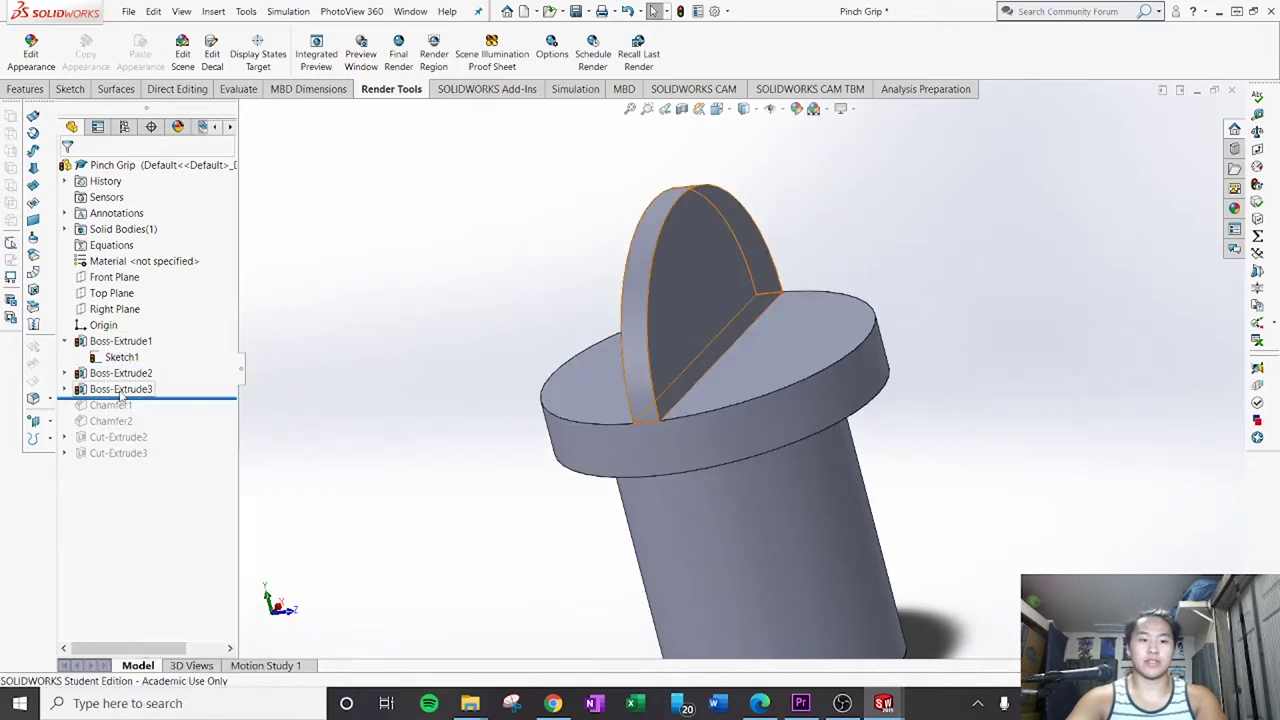
pyautogui.rightClick(120, 390)
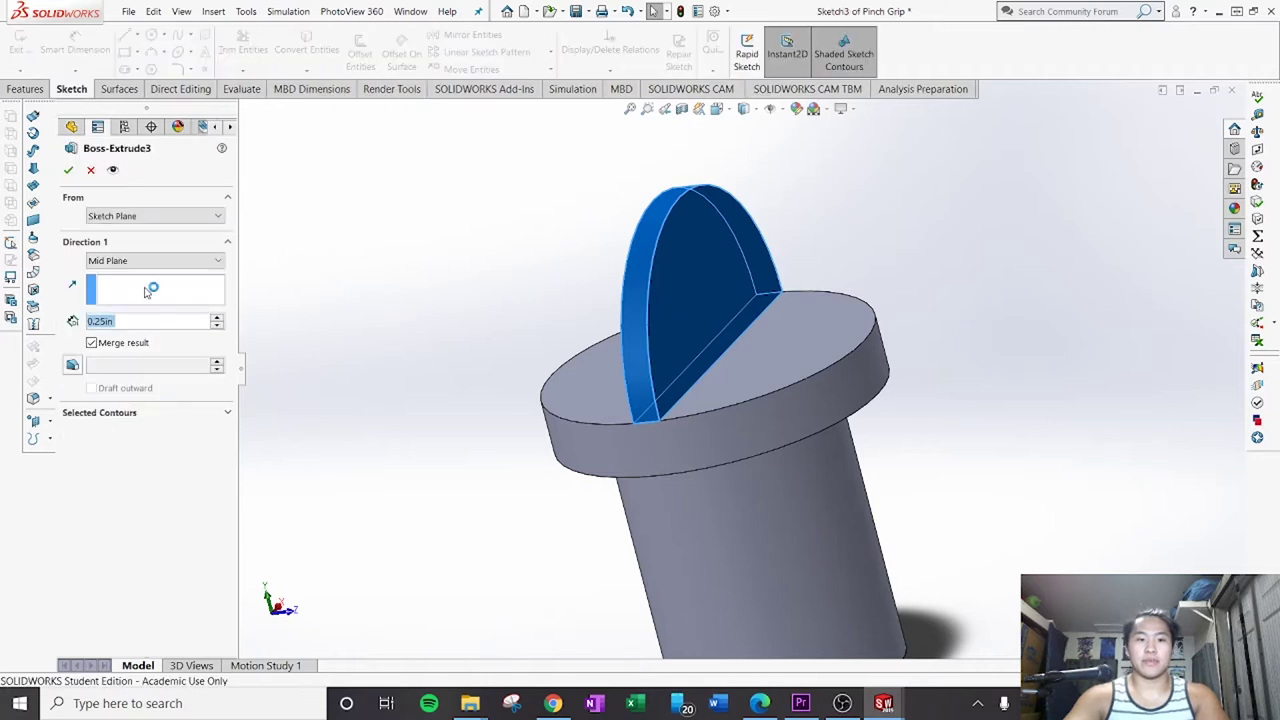
pyautogui.click(90, 170)
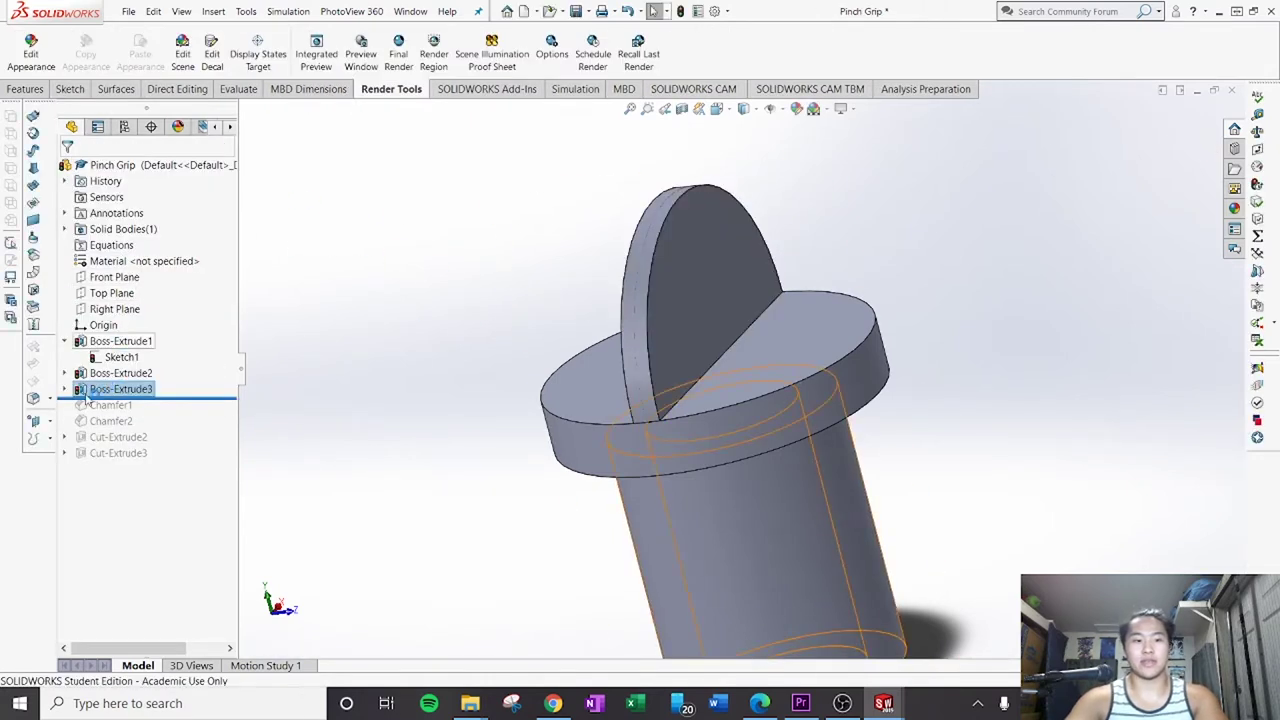
# Step: Edit the fin's Sketch3, check its side line length, then exit the sketch
pyautogui.click(64, 389)
pyautogui.click(120, 405)
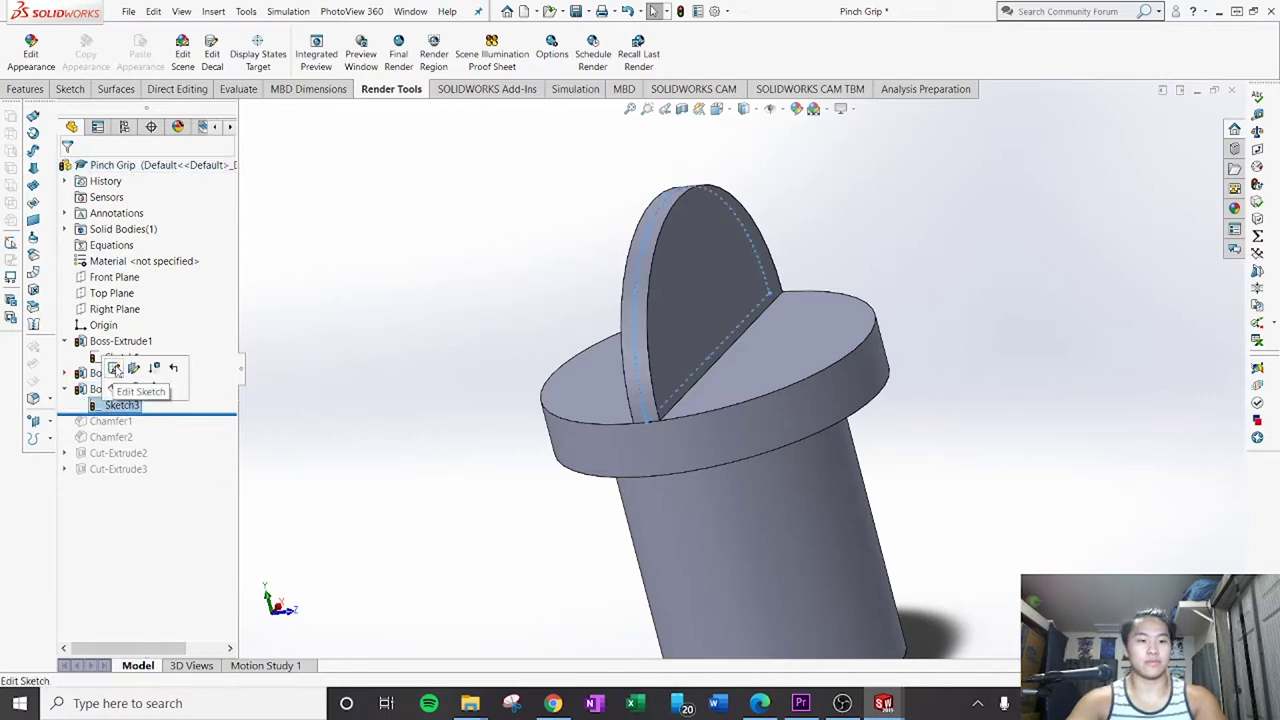
pyautogui.click(118, 368)
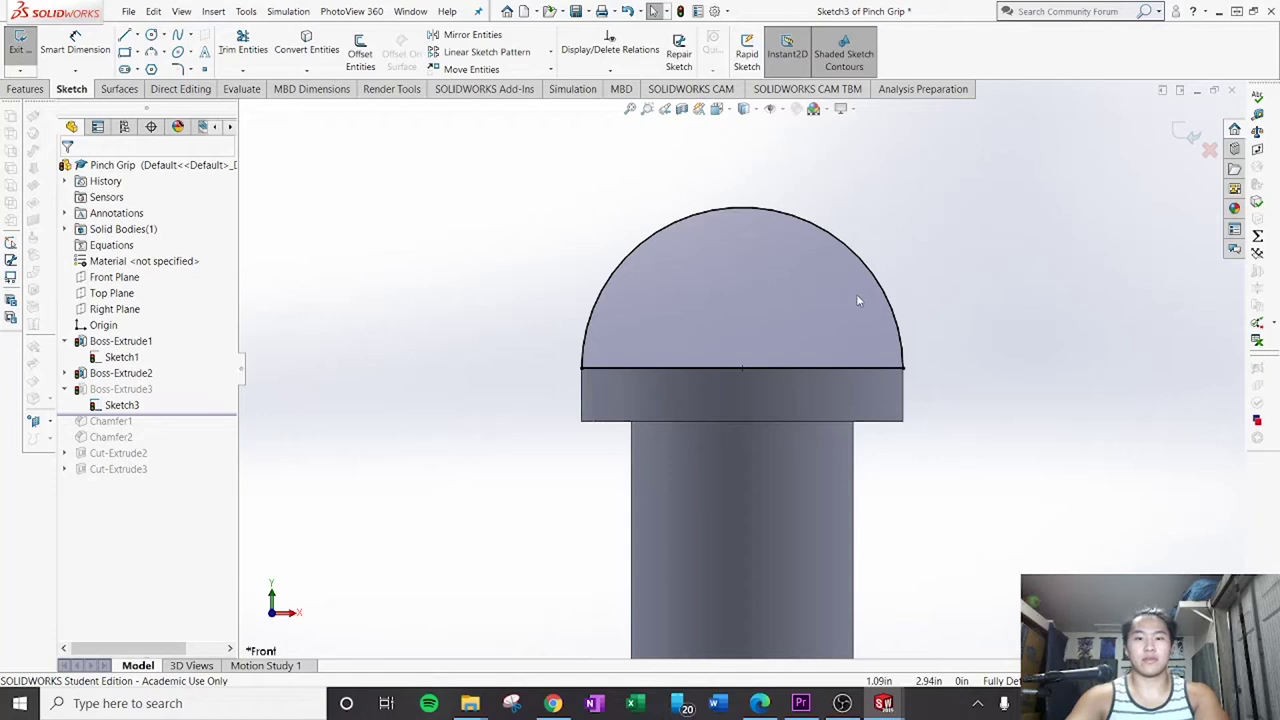
pyautogui.click(583, 395)
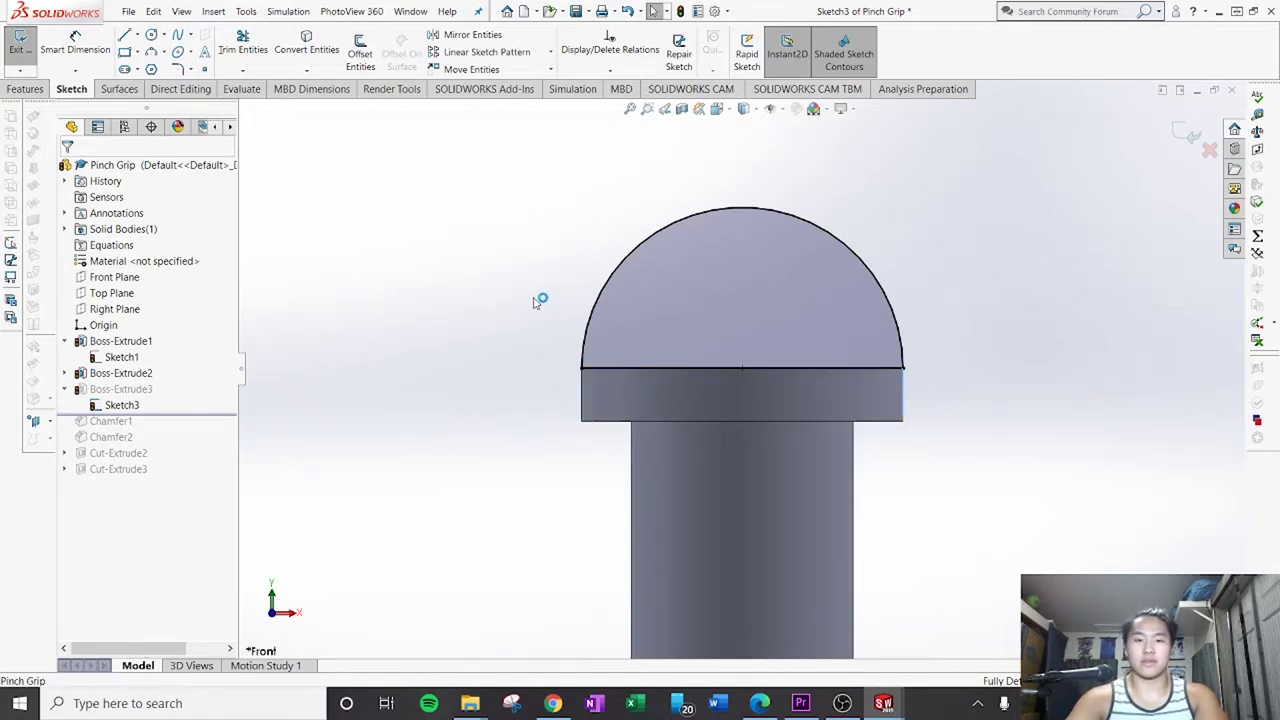
pyautogui.moveTo(535, 300); pyautogui.dragTo(603, 323, button='middle')
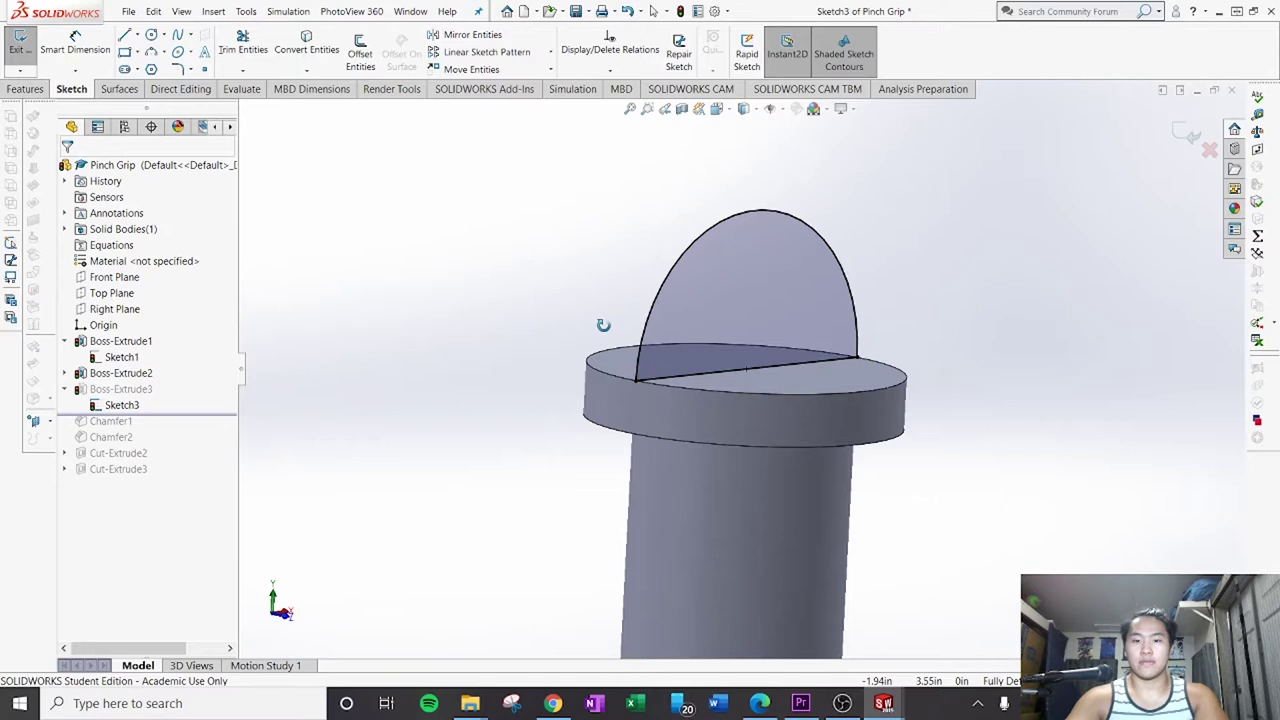
pyautogui.click(20, 46)
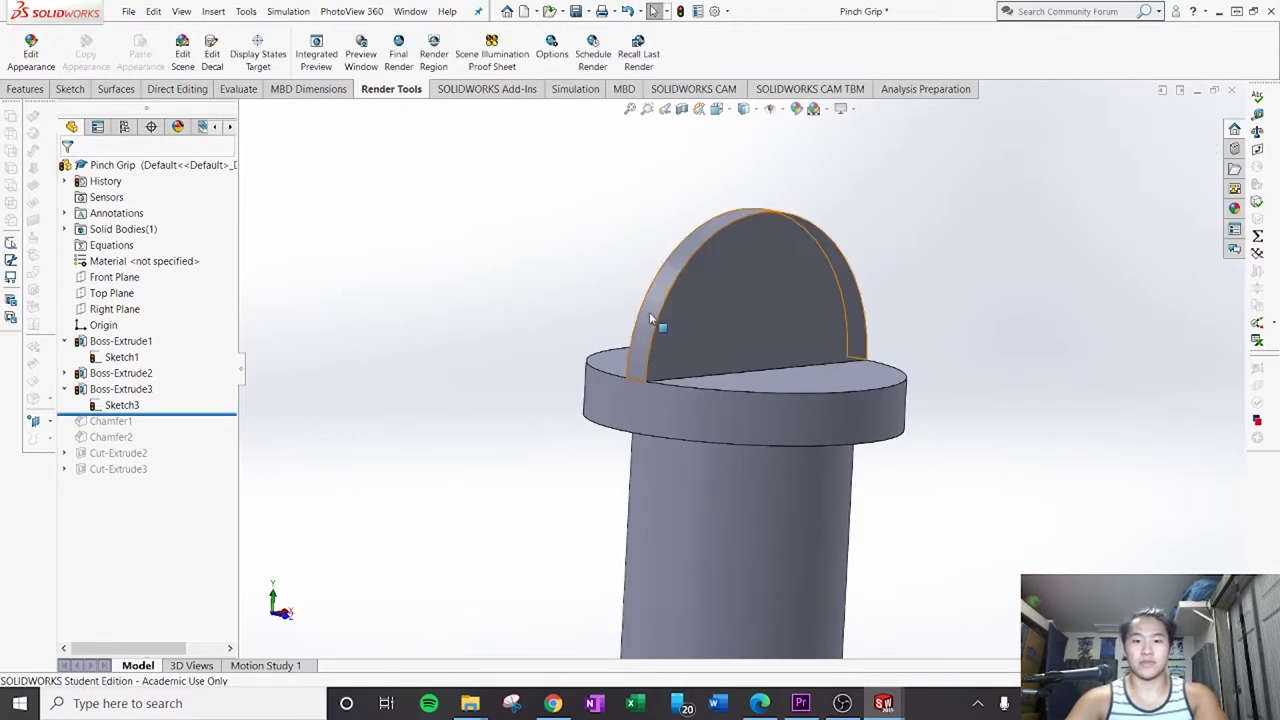
# Step: Roll forward to add both chamfers and inspect the chamfered face under the flange
pyautogui.moveTo(669, 319); pyautogui.dragTo(420, 380, button='middle')
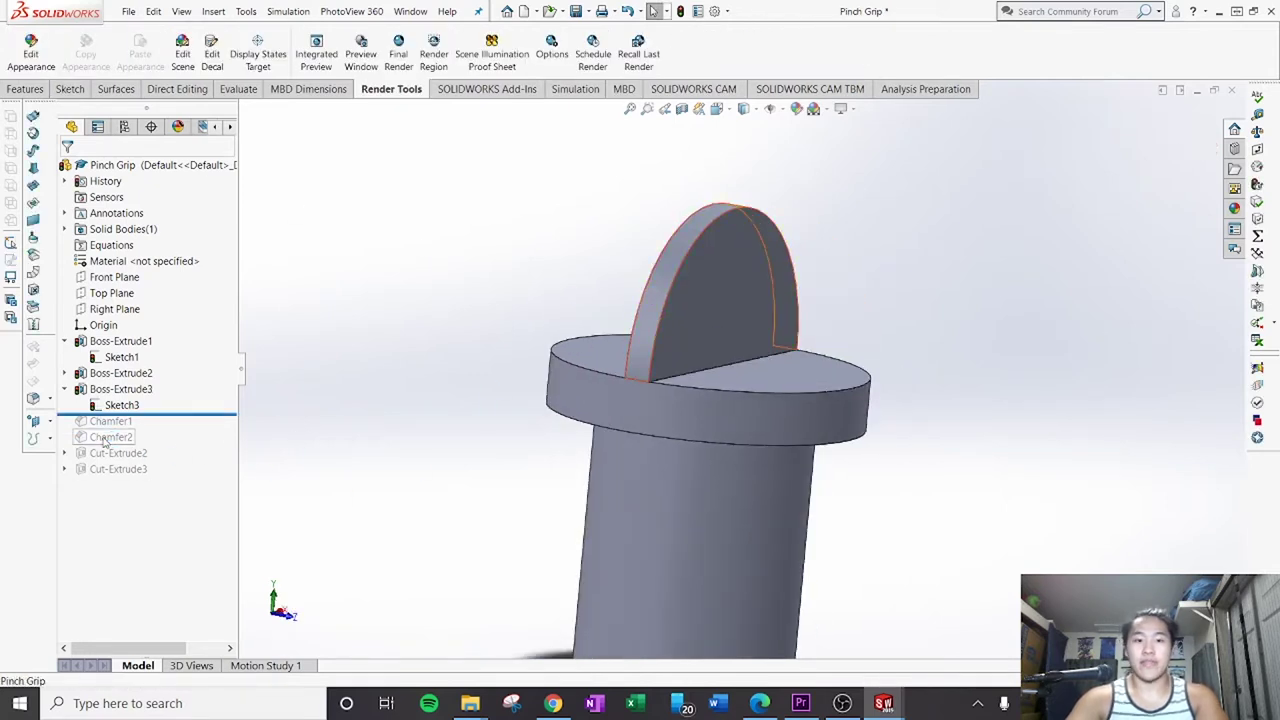
pyautogui.rightClick(104, 440)
pyautogui.click(150, 447)
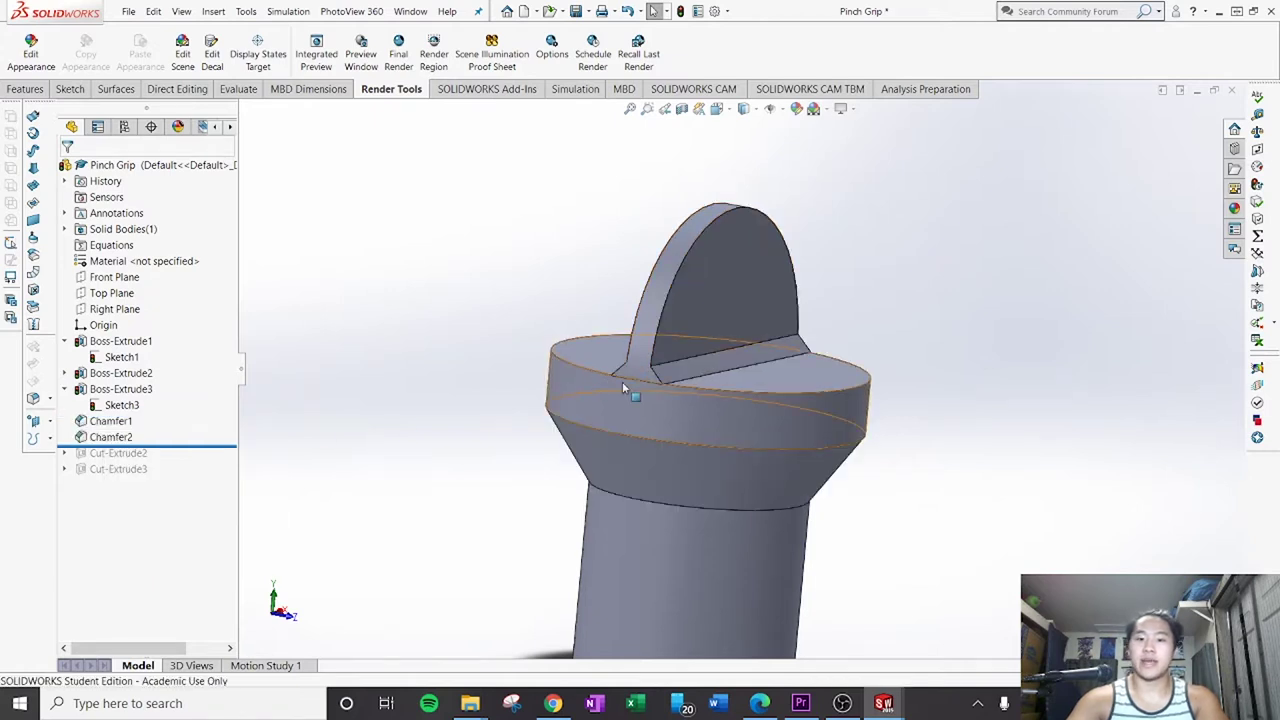
pyautogui.moveTo(603, 390); pyautogui.dragTo(705, 365, button='middle')
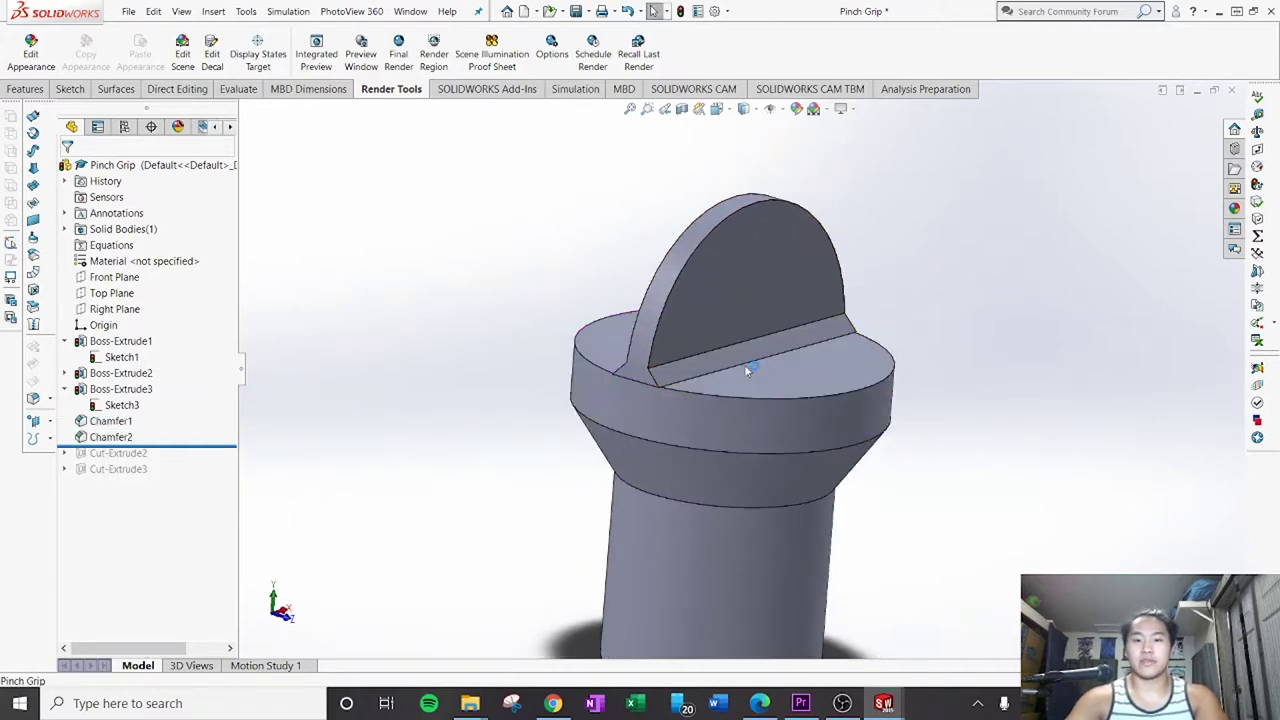
pyautogui.moveTo(600, 392); pyautogui.dragTo(688, 422, button='middle')
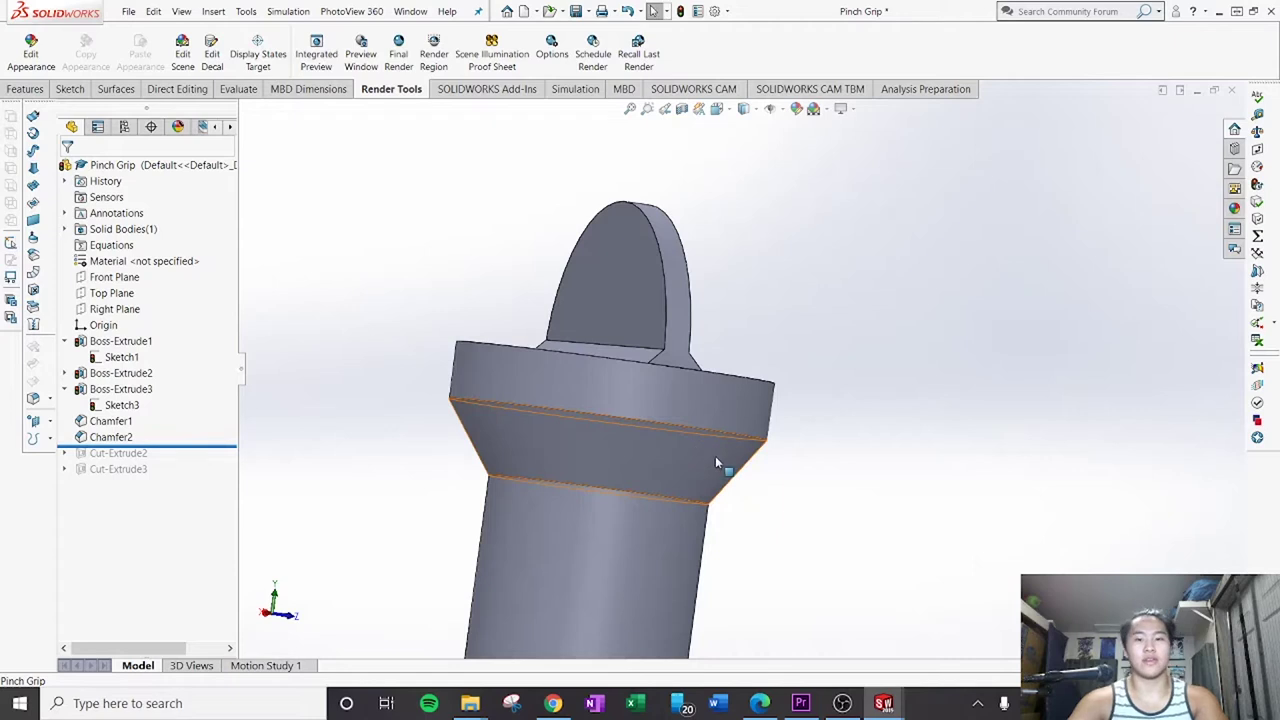
pyautogui.moveTo(684, 480); pyautogui.dragTo(630, 427, button='middle')
pyautogui.click(633, 430)
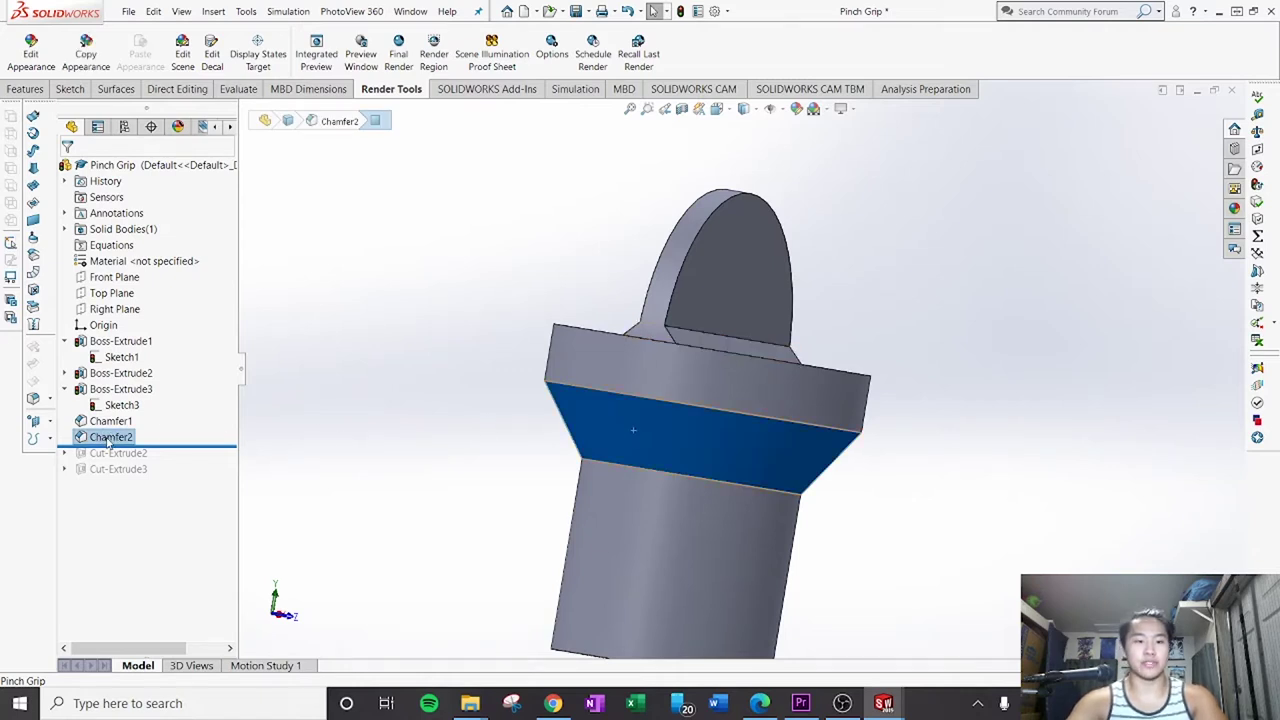
# Step: Suppress Chamfer2, inspect the flange from below, then roll forward past Chamfer2
pyautogui.rightClick(108, 437)
pyautogui.click(160, 355)
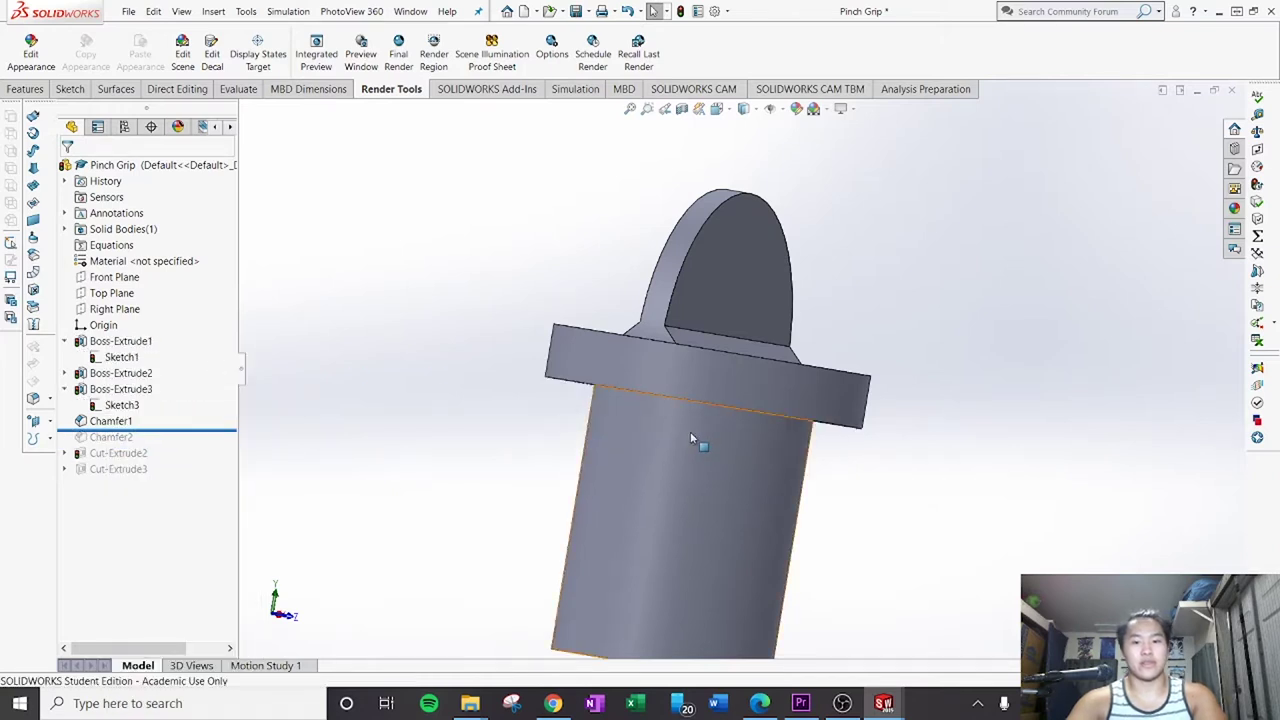
pyautogui.moveTo(690, 437); pyautogui.dragTo(680, 363, button='middle')
pyautogui.scroll(-2, 660, 395)
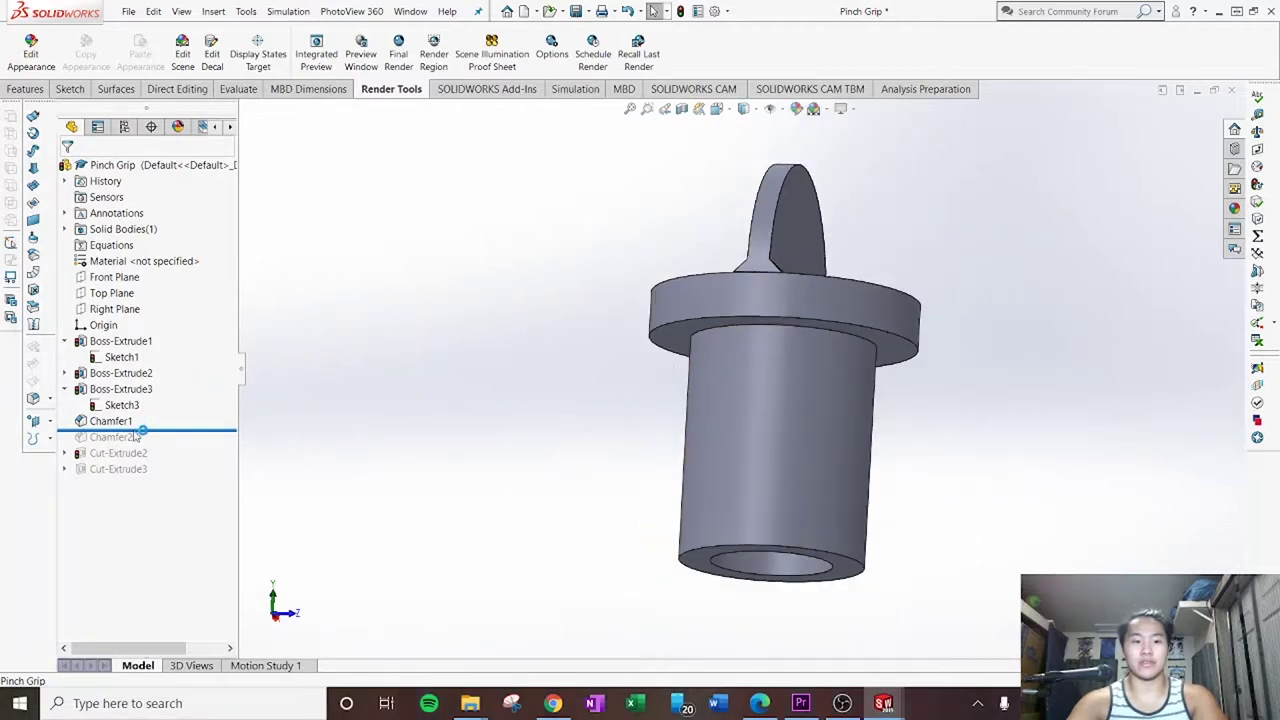
pyautogui.rightClick(130, 440)
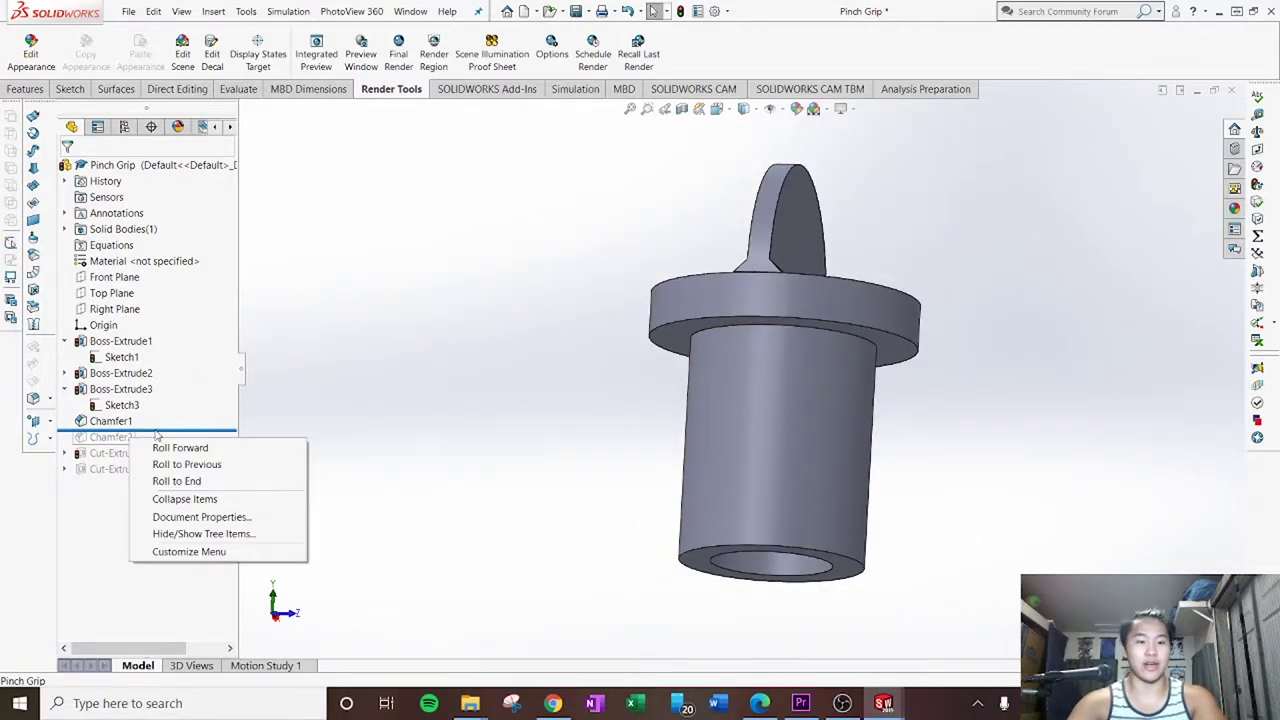
pyautogui.click(176, 449)
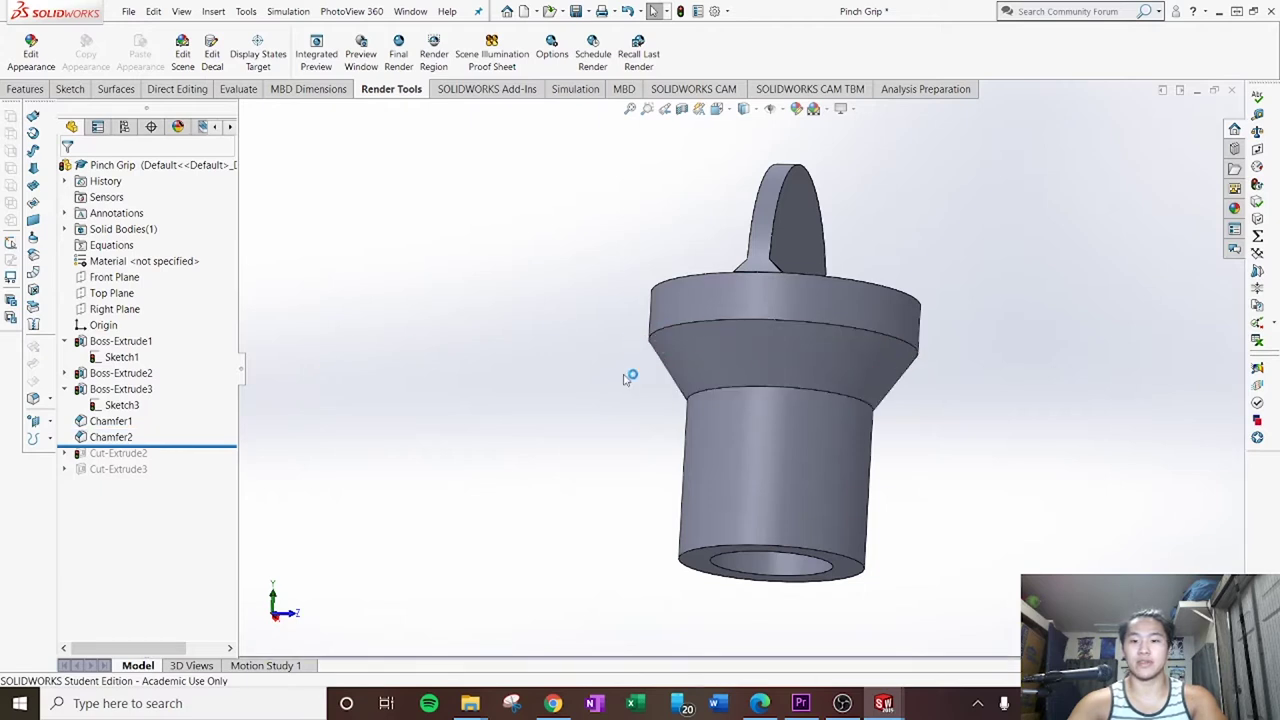
pyautogui.moveTo(629, 374); pyautogui.dragTo(604, 380, button='middle')
# Step: Review Chamfer2's settings and confirm them unchanged
pyautogui.rightClick(105, 437)
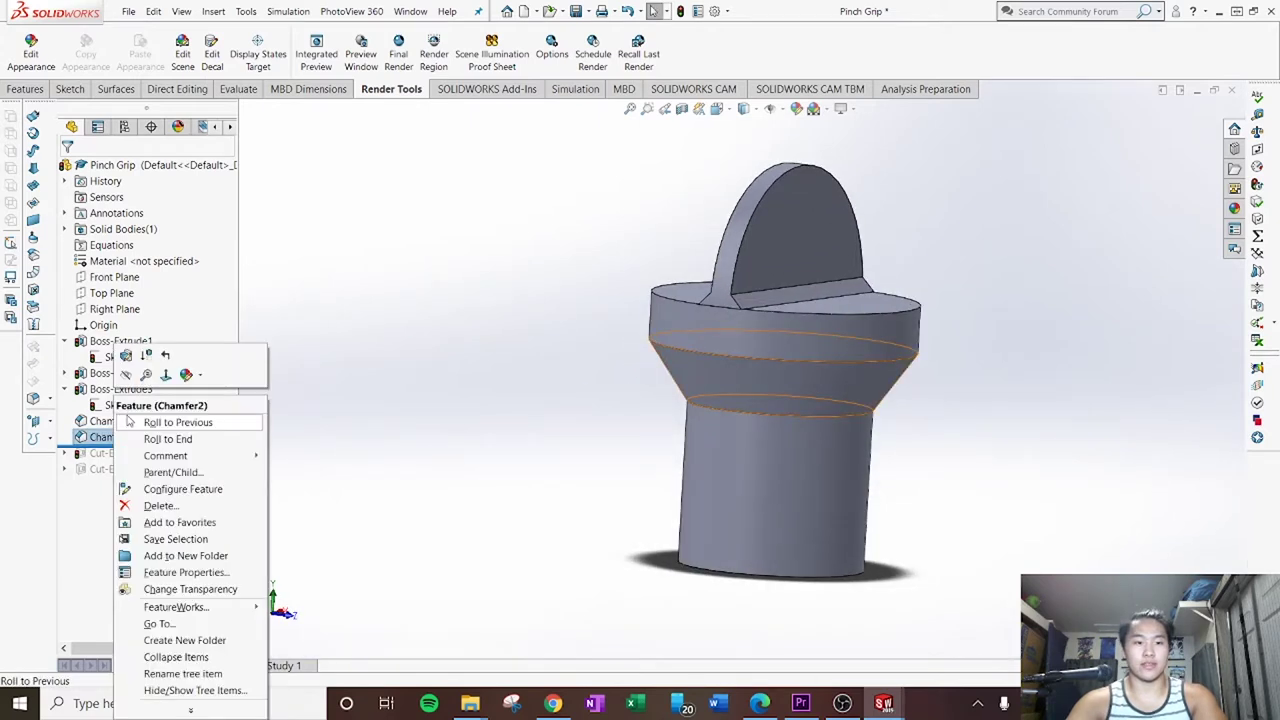
pyautogui.click(127, 357)
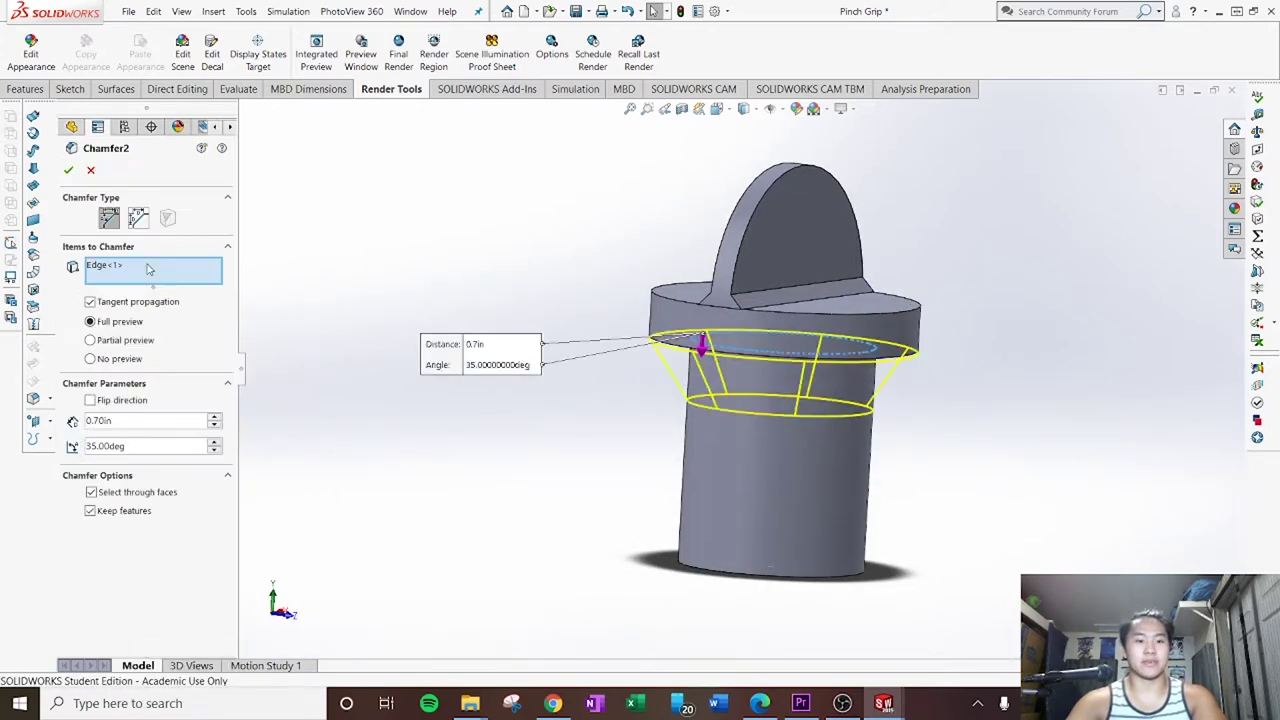
pyautogui.click(70, 171)
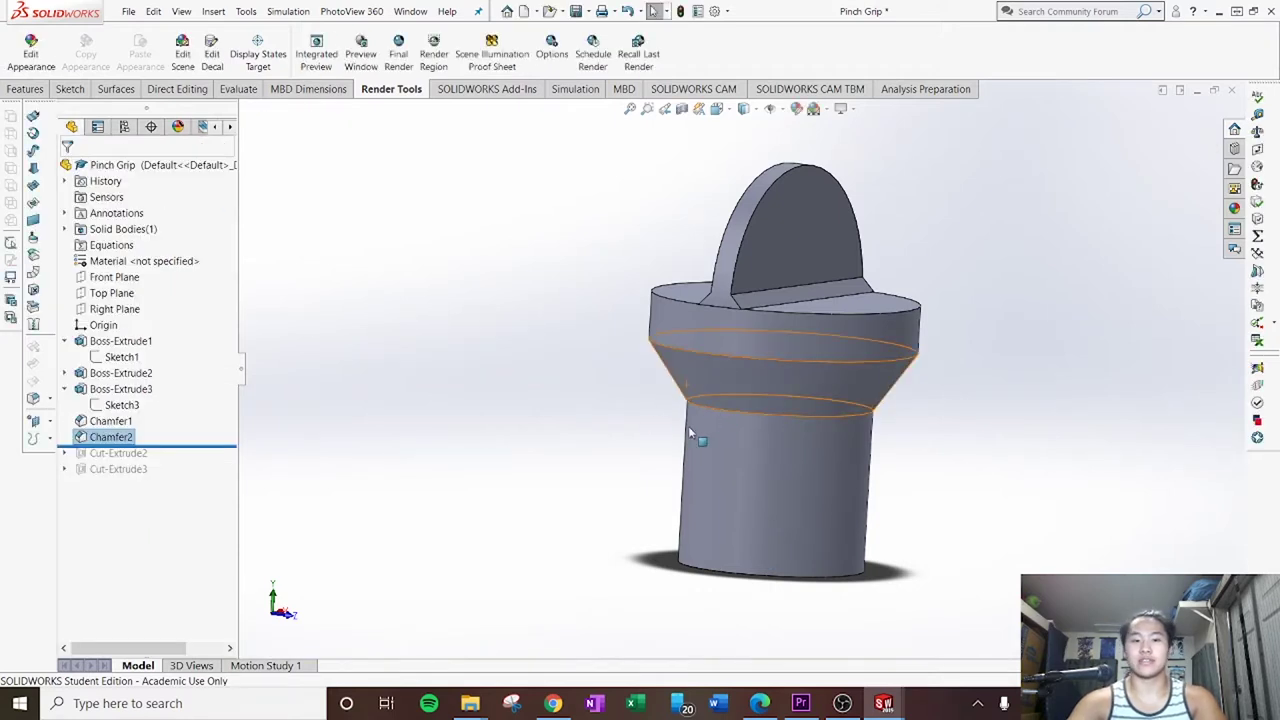
pyautogui.moveTo(688, 426); pyautogui.dragTo(332, 440, button='middle')
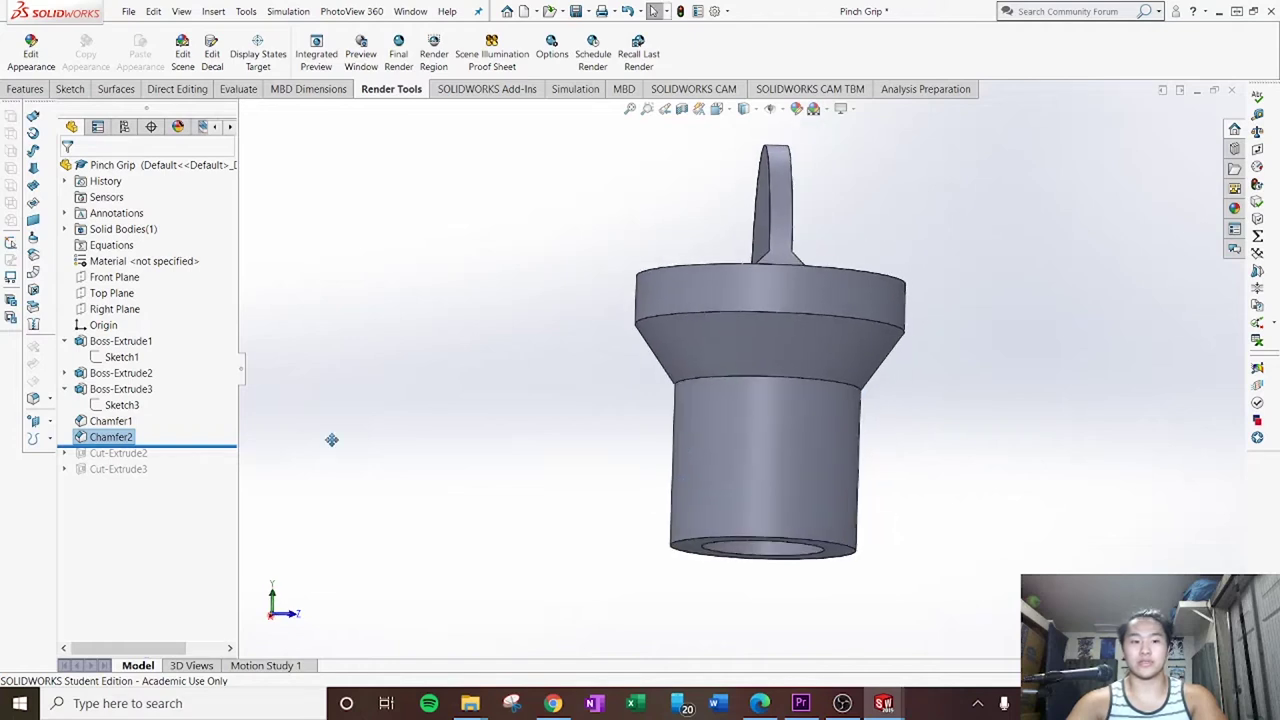
# Step: Roll the Pinch Grip to the end to restore the side hole, view it from the front, then switch to Pluto Grip V2
pyautogui.rightClick(143, 474)
pyautogui.click(250, 511)
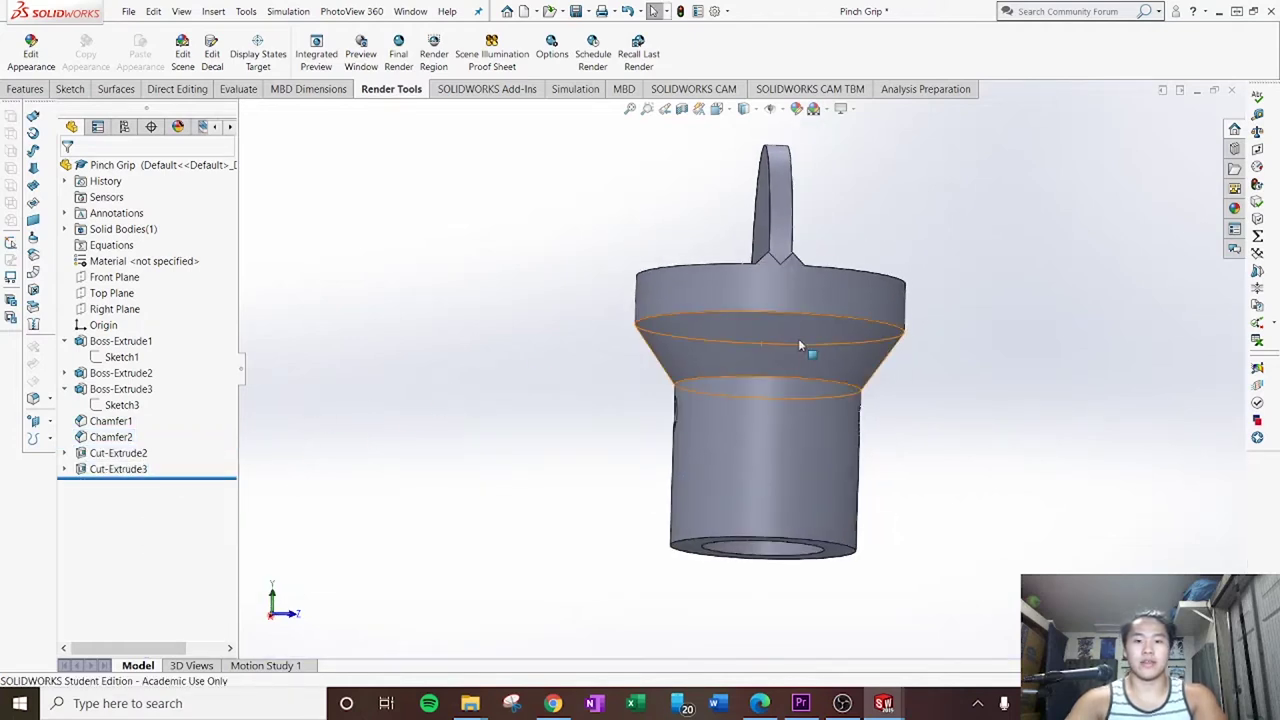
pyautogui.moveTo(766, 400); pyautogui.dragTo(583, 394, button='middle')
pyautogui.scroll(-3, 786, 404)
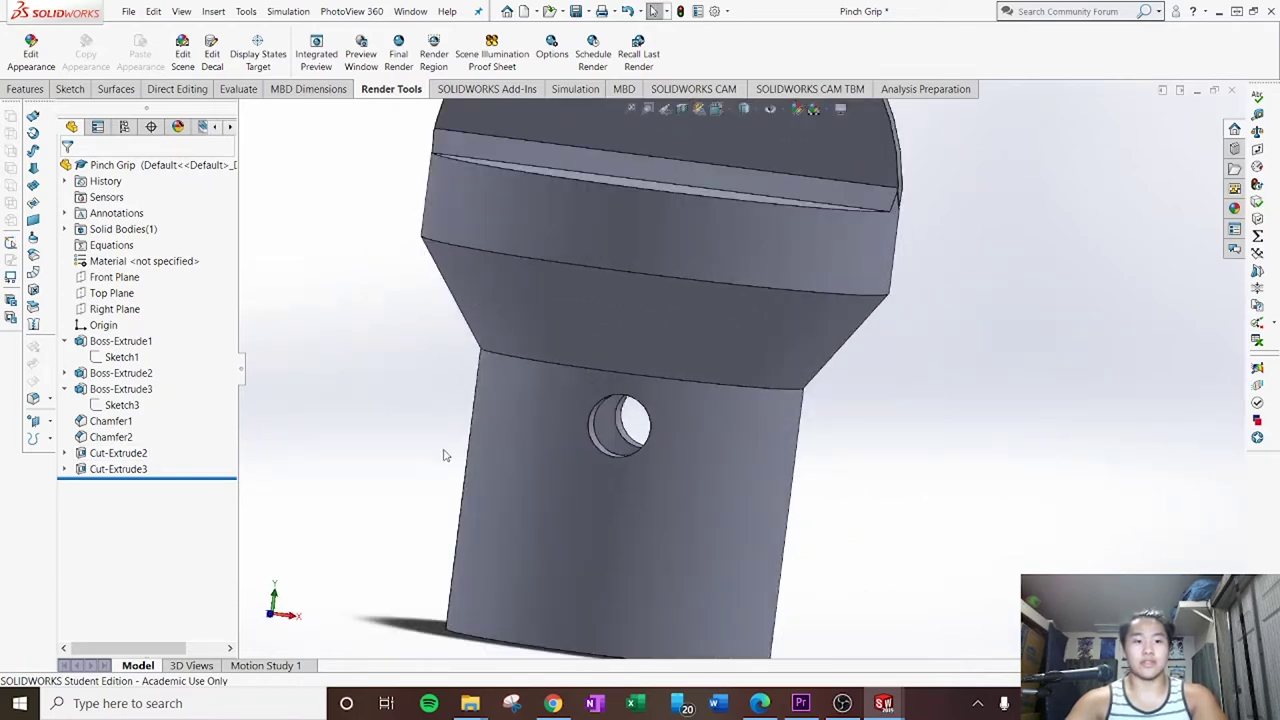
pyautogui.hotkey('ctrl', '1')
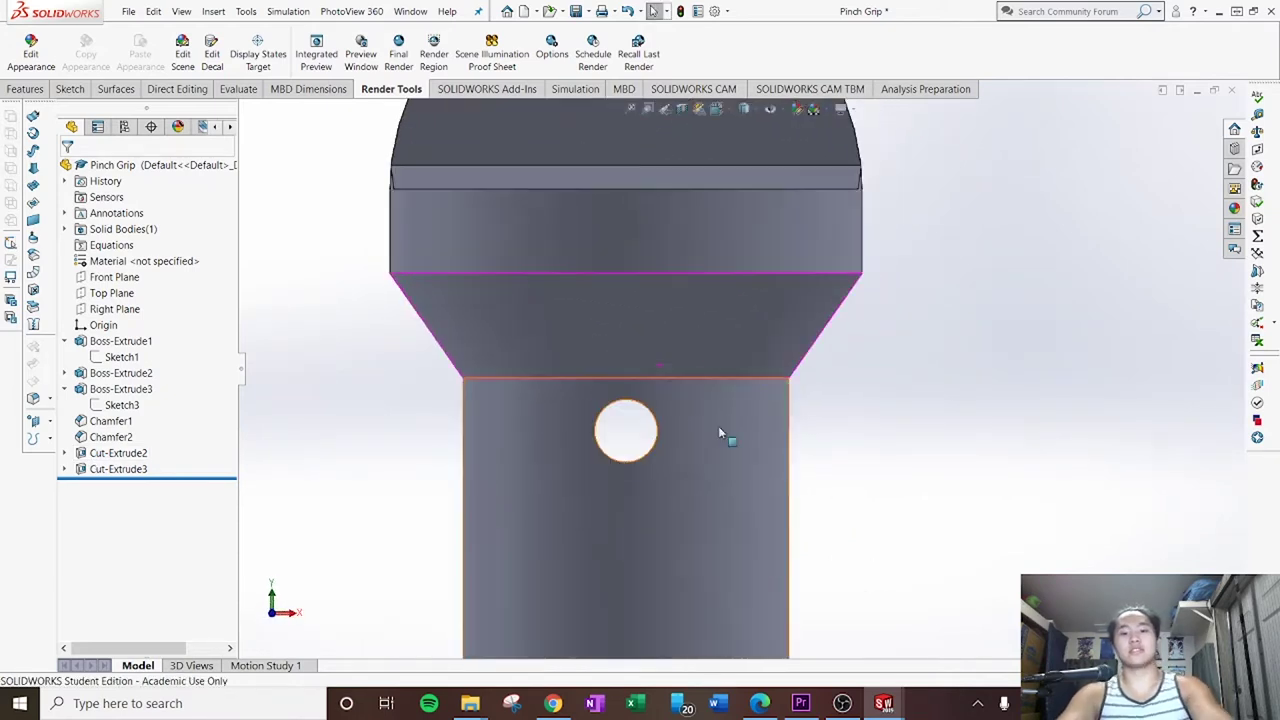
pyautogui.keyDown('ctrl'); pyautogui.moveTo(575, 440); pyautogui.dragTo(623, 429, button='middle'); pyautogui.keyUp('ctrl')
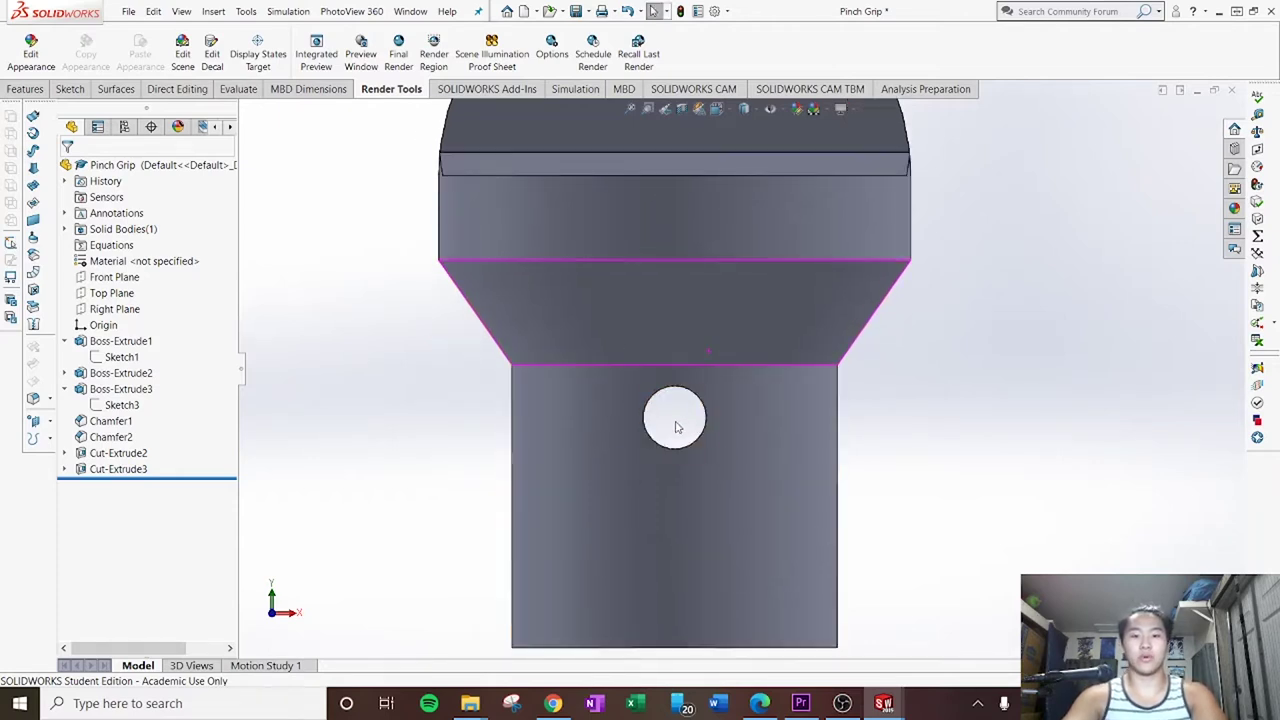
pyautogui.scroll(3, 710, 420)
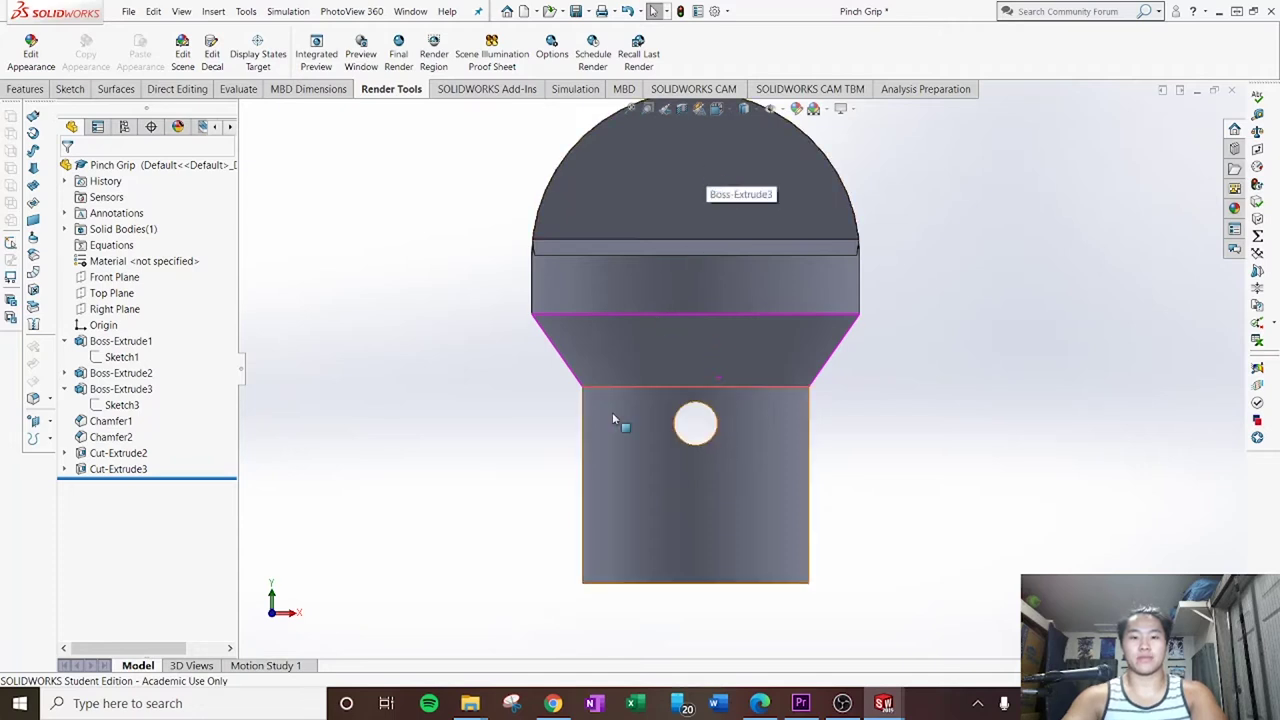
pyautogui.moveTo(614, 420); pyautogui.dragTo(727, 214, button='middle')
pyautogui.moveTo(706, 283); pyautogui.dragTo(635, 287, button='middle')
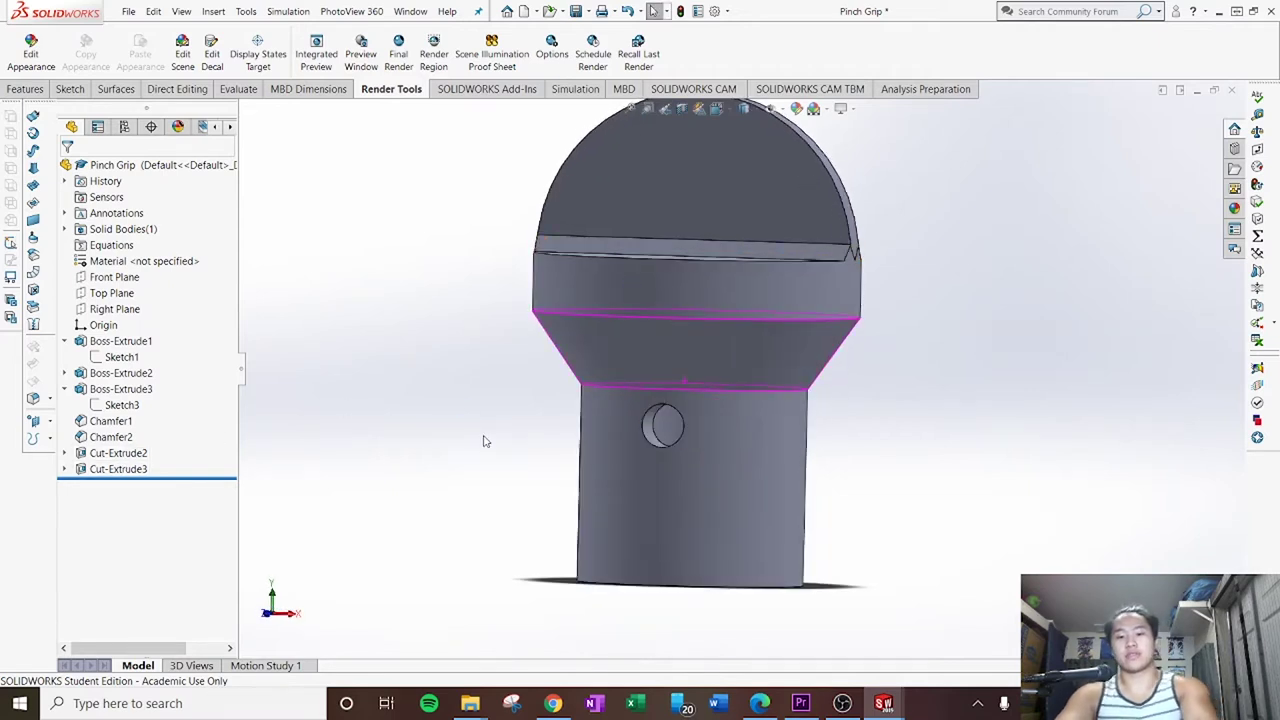
pyautogui.moveTo(483, 441); pyautogui.dragTo(700, 432, button='middle')
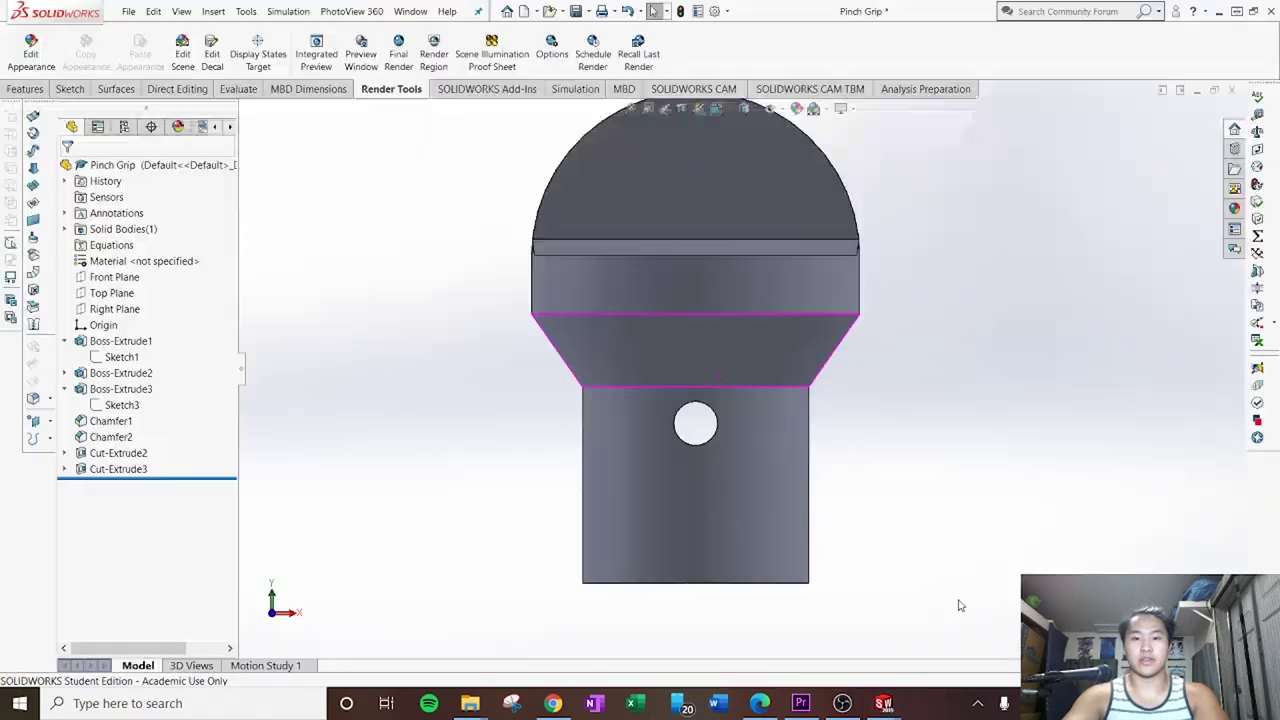
pyautogui.hotkey('ctrl', 'Tab')
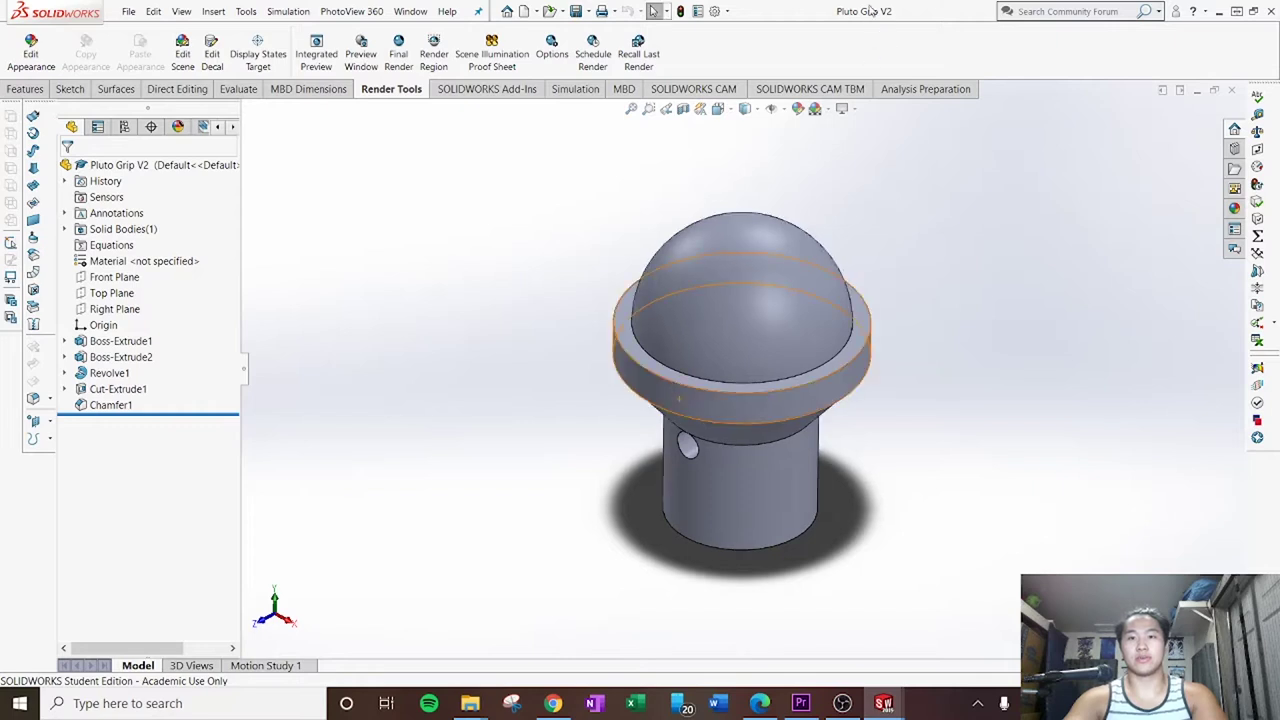
pyautogui.moveTo(770, 357); pyautogui.dragTo(645, 404, button='middle')
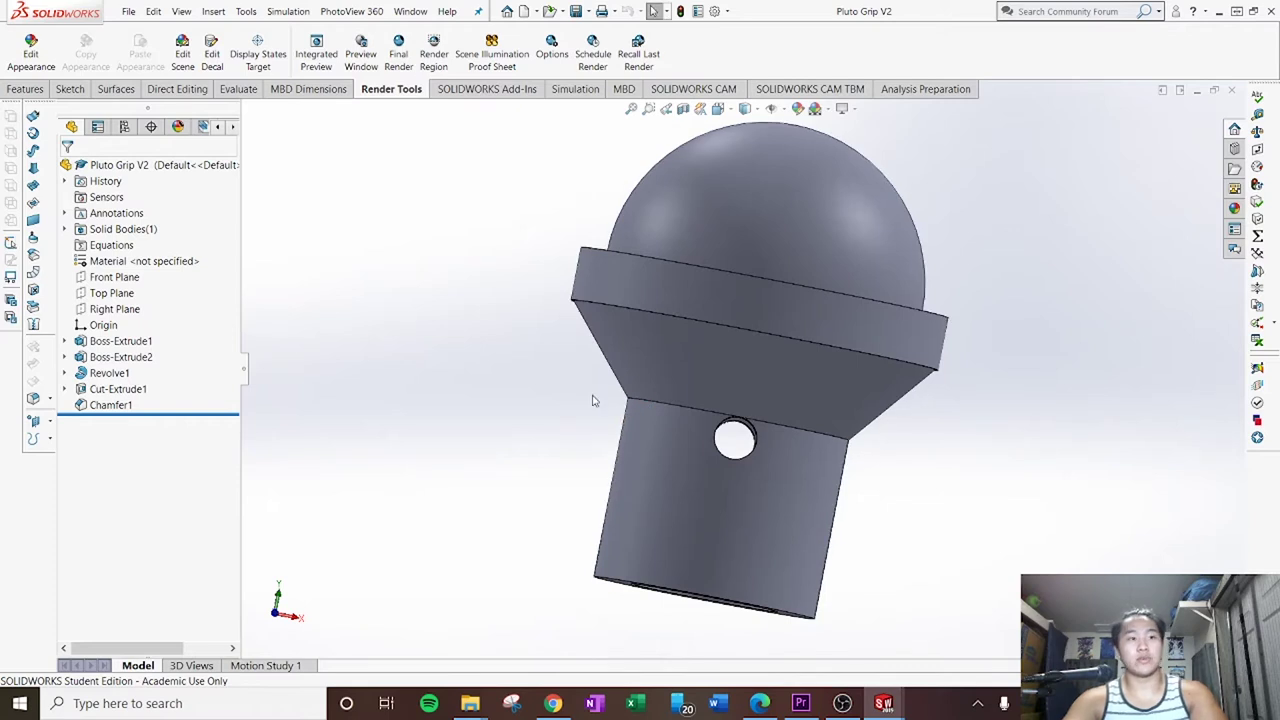
pyautogui.scroll(-5, 715, 478)
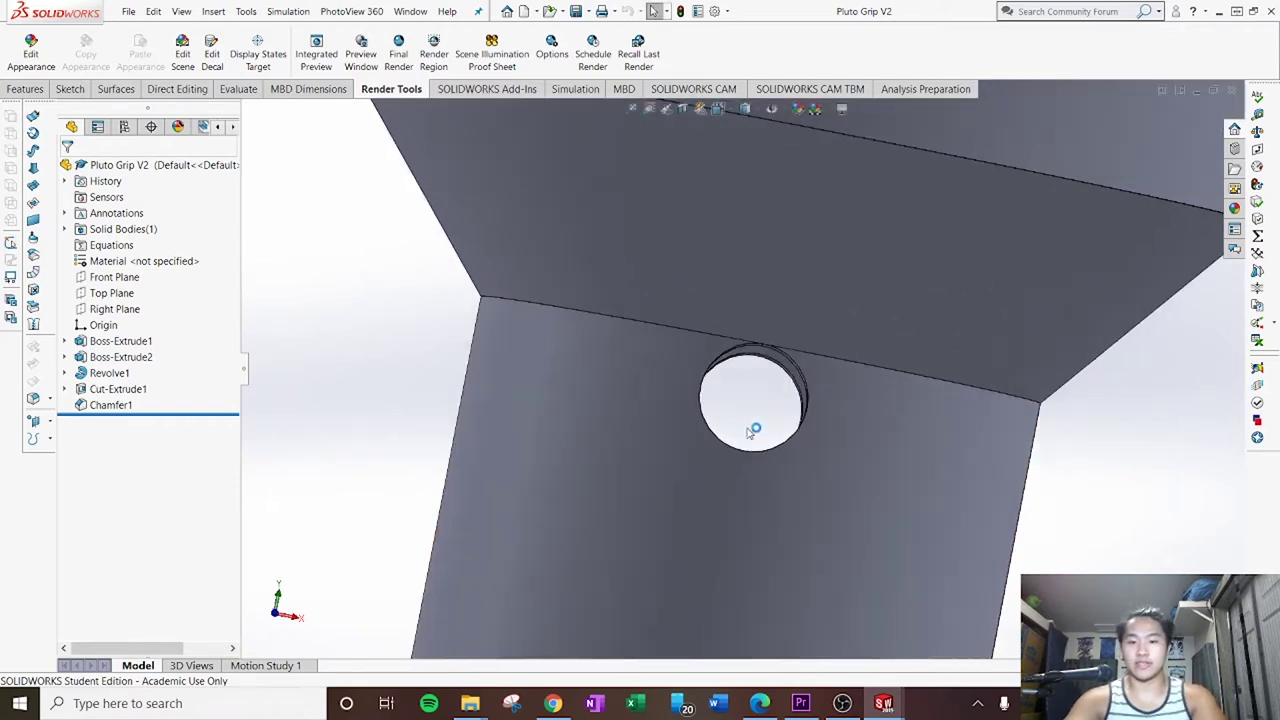
pyautogui.scroll(6, 762, 435)
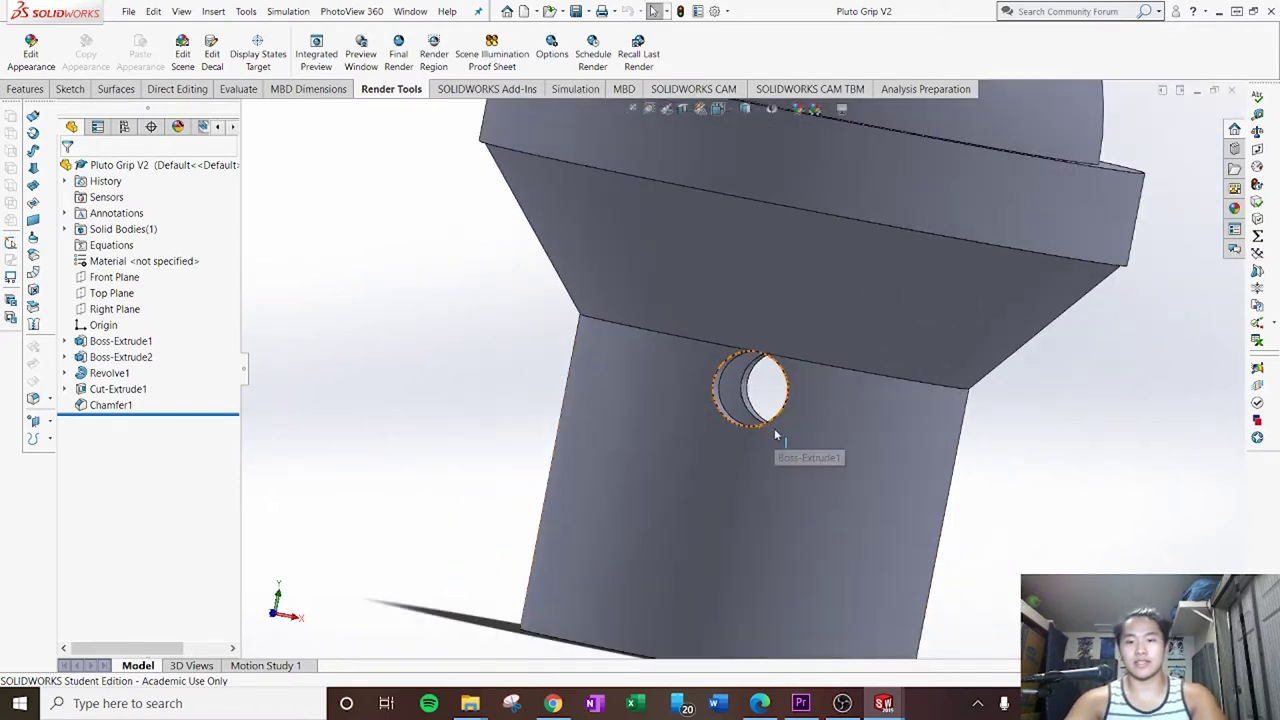
pyautogui.keyDown('ctrl'); pyautogui.moveTo(724, 395); pyautogui.dragTo(558, 408, button='middle'); pyautogui.keyUp('ctrl')
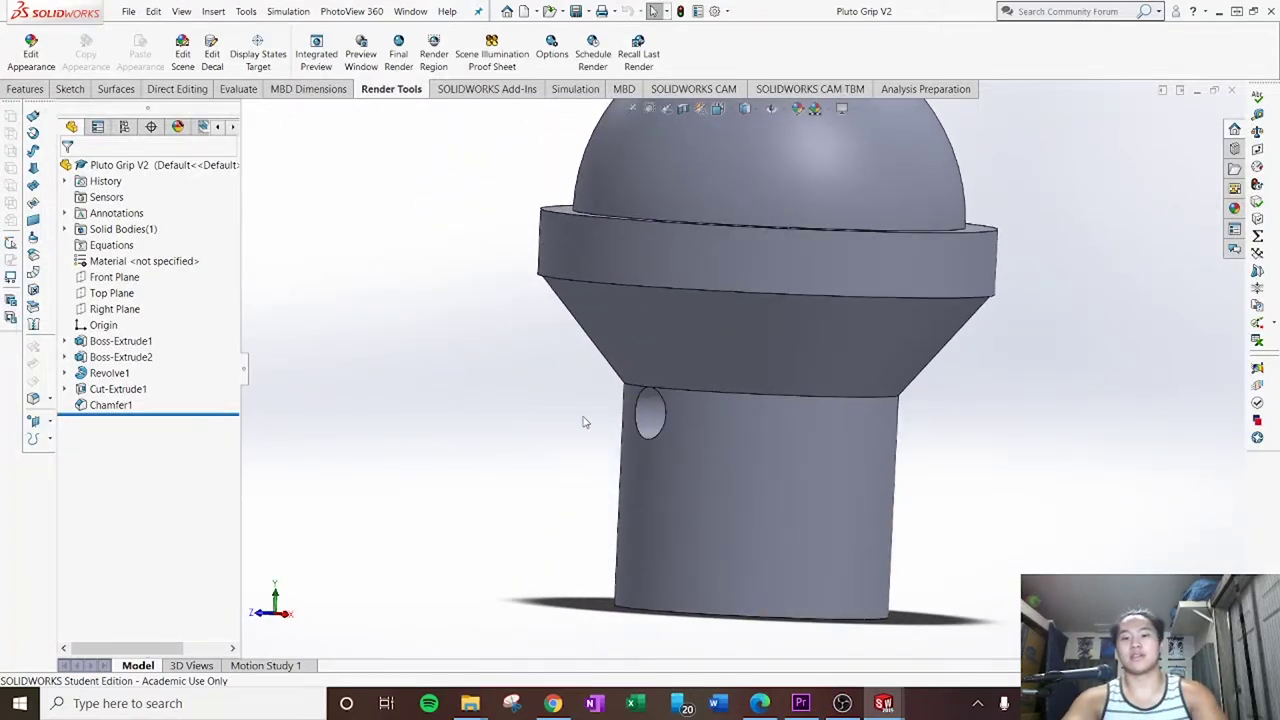
pyautogui.moveTo(584, 421); pyautogui.dragTo(652, 426, button='middle')
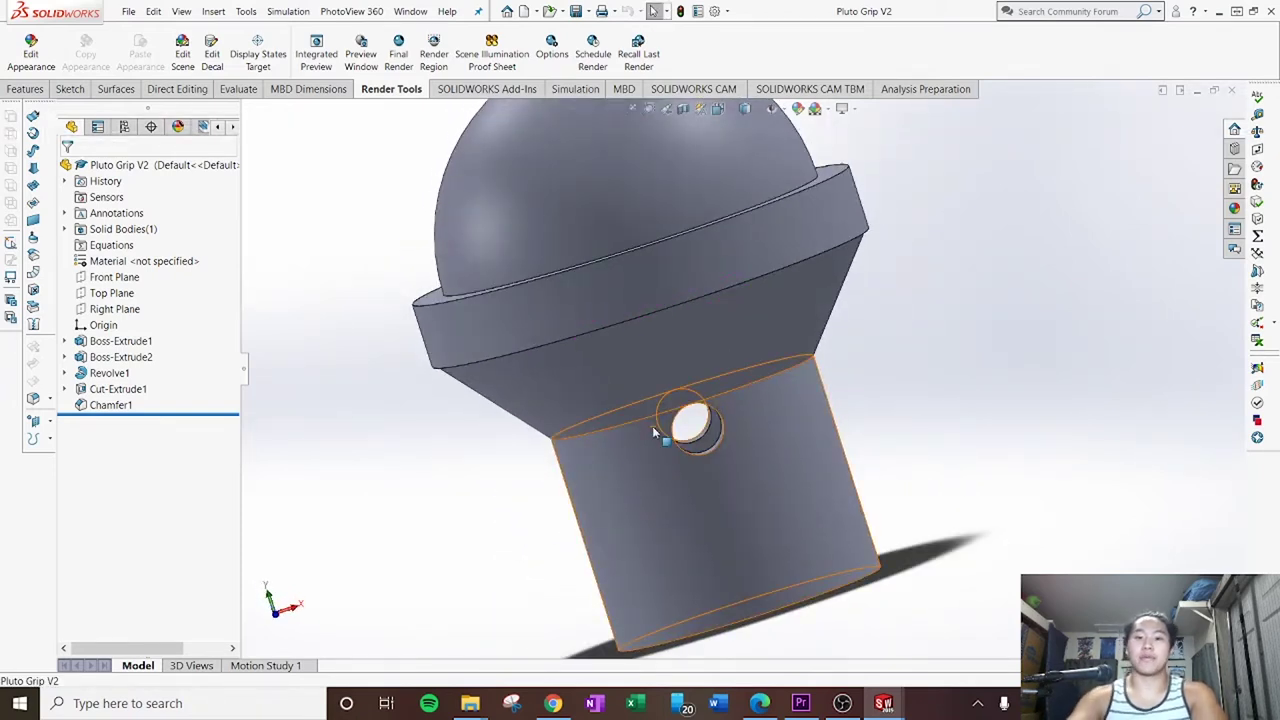
pyautogui.moveTo(876, 442); pyautogui.dragTo(880, 409, button='middle')
pyautogui.scroll(-2, 629, 388)
pyautogui.scroll(-1, 744, 463)
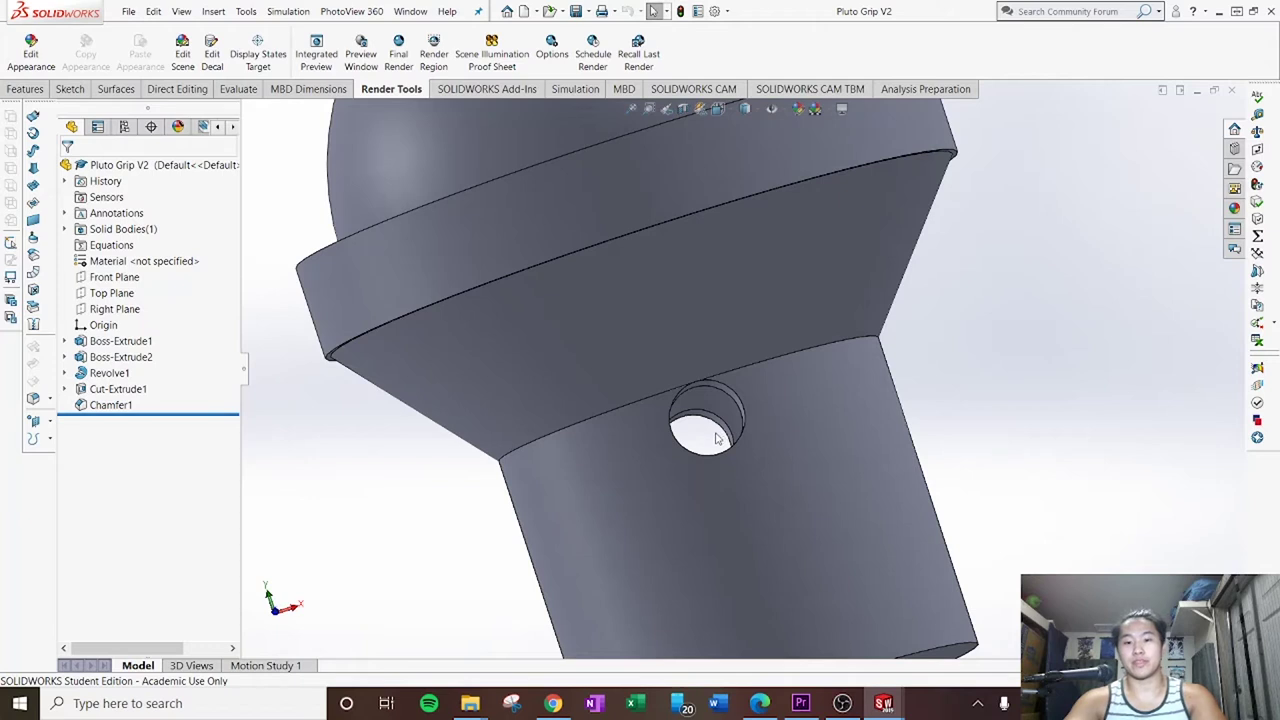
pyautogui.moveTo(716, 438); pyautogui.dragTo(705, 340, button='middle')
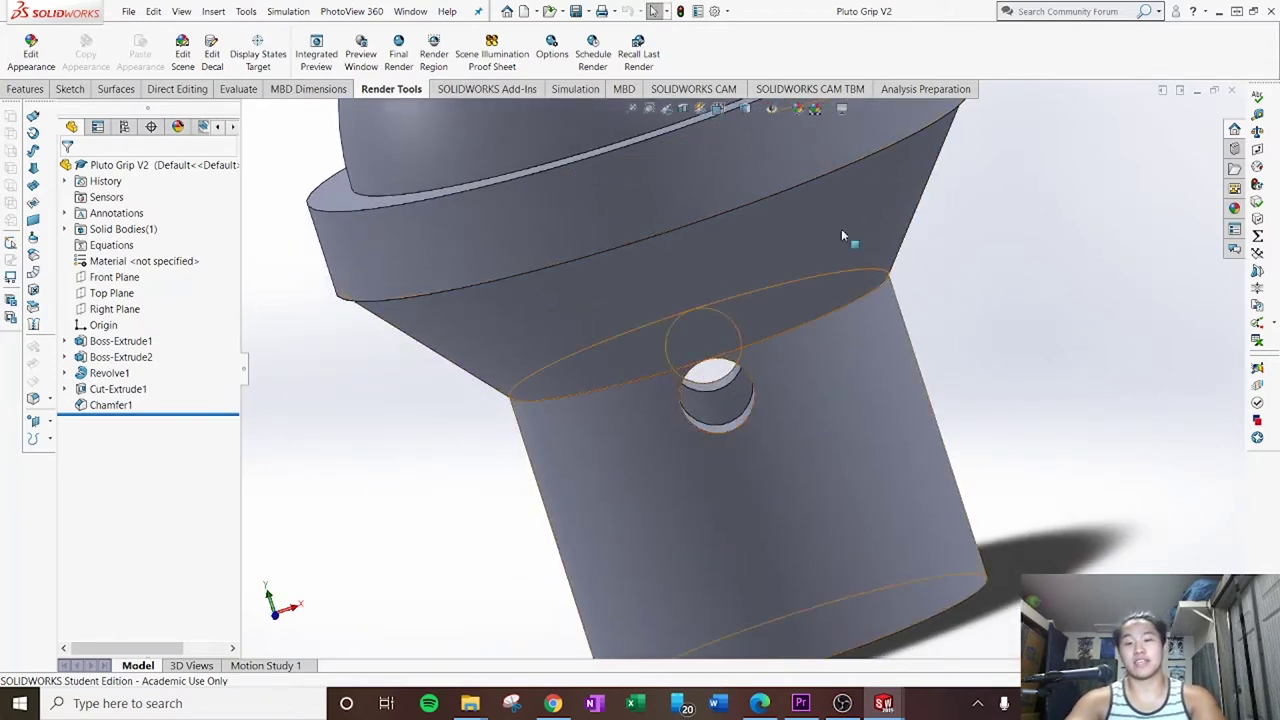
pyautogui.moveTo(625, 414); pyautogui.dragTo(657, 416, button='middle')
pyautogui.scroll(3, 651, 310)
pyautogui.moveTo(651, 318); pyautogui.dragTo(666, 343, button='middle')
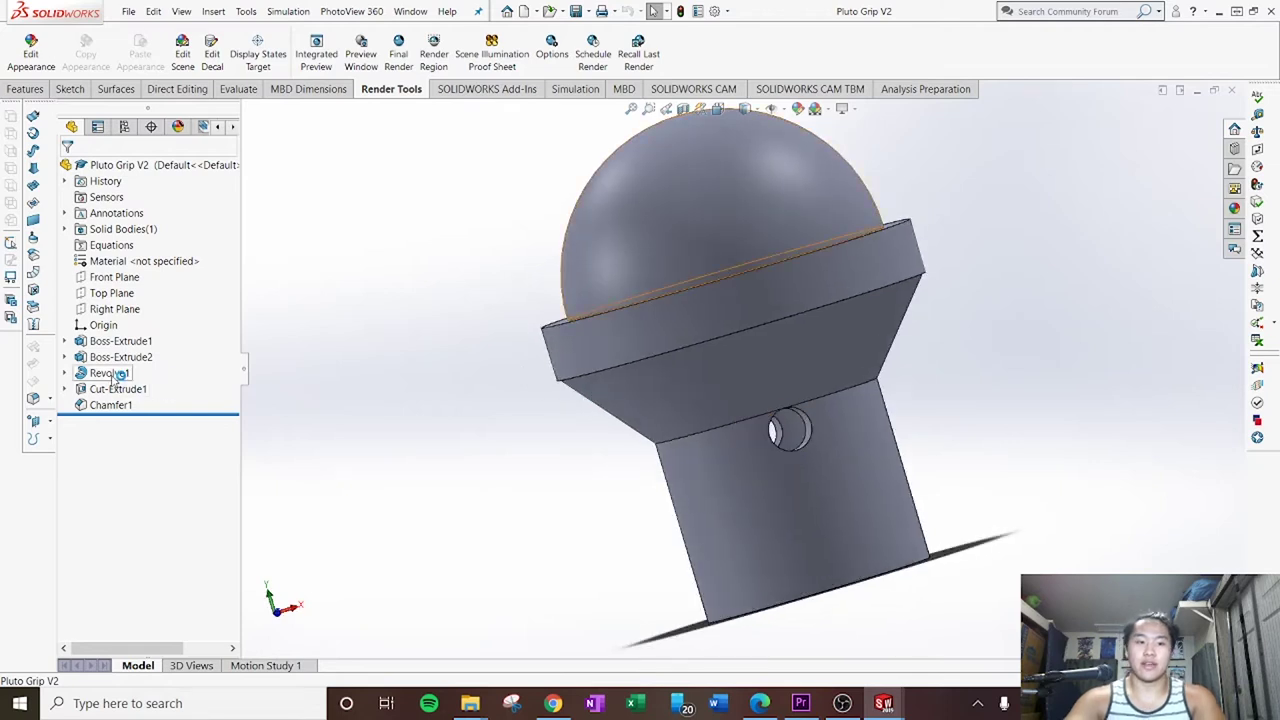
pyautogui.rightClick(112, 374)
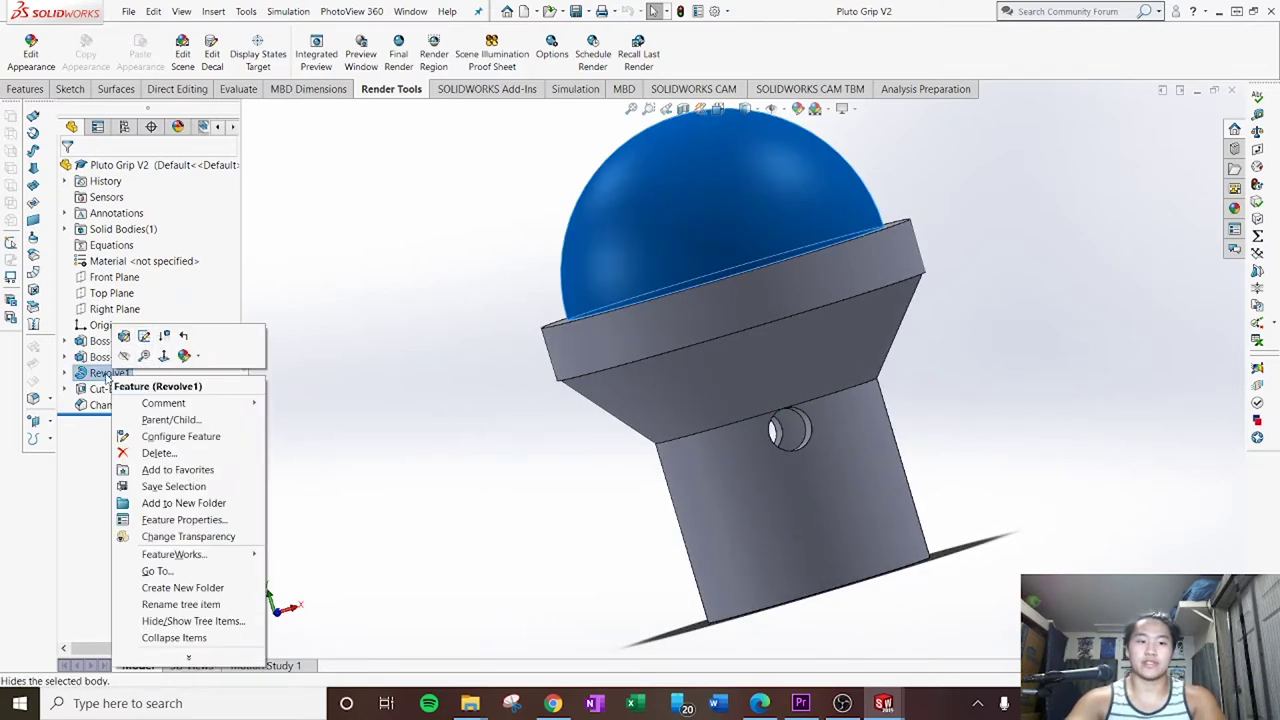
# Step: Roll the Pluto Grip V2 history back to just after Revolve1, leaving the cut and chamfer suppressed
pyautogui.click(165, 336)
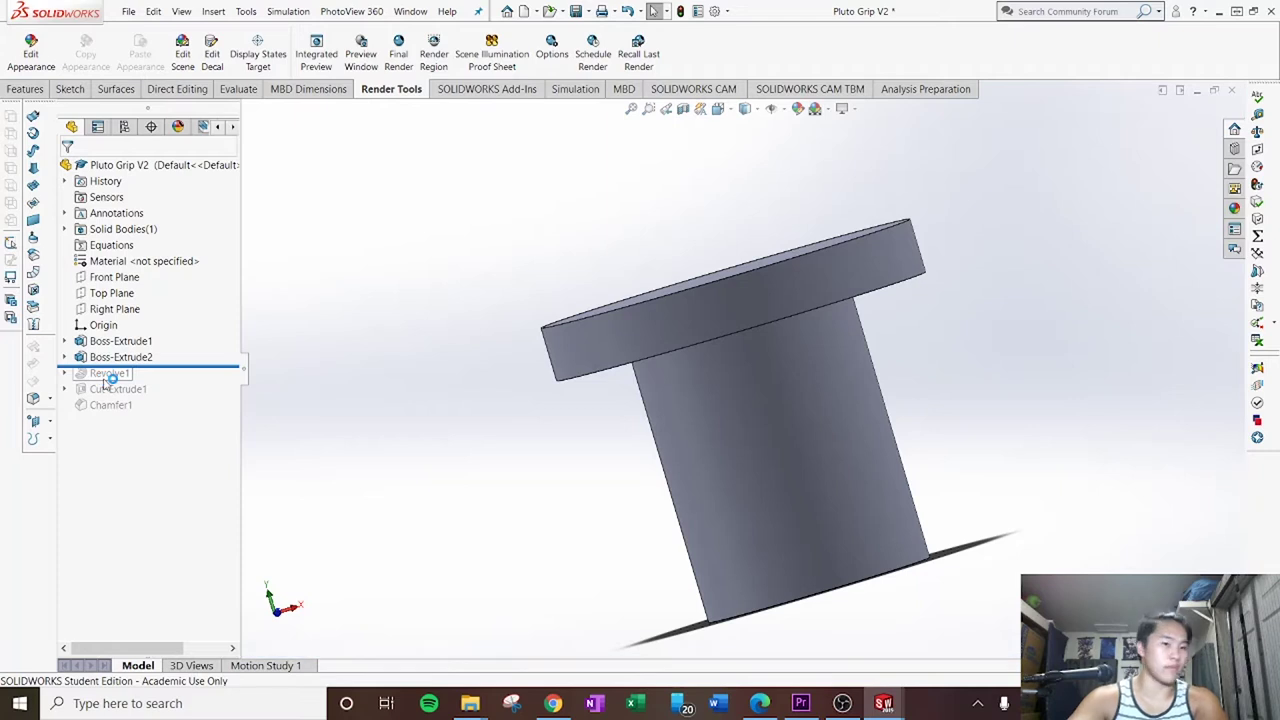
pyautogui.rightClick(107, 378)
pyautogui.click(168, 386)
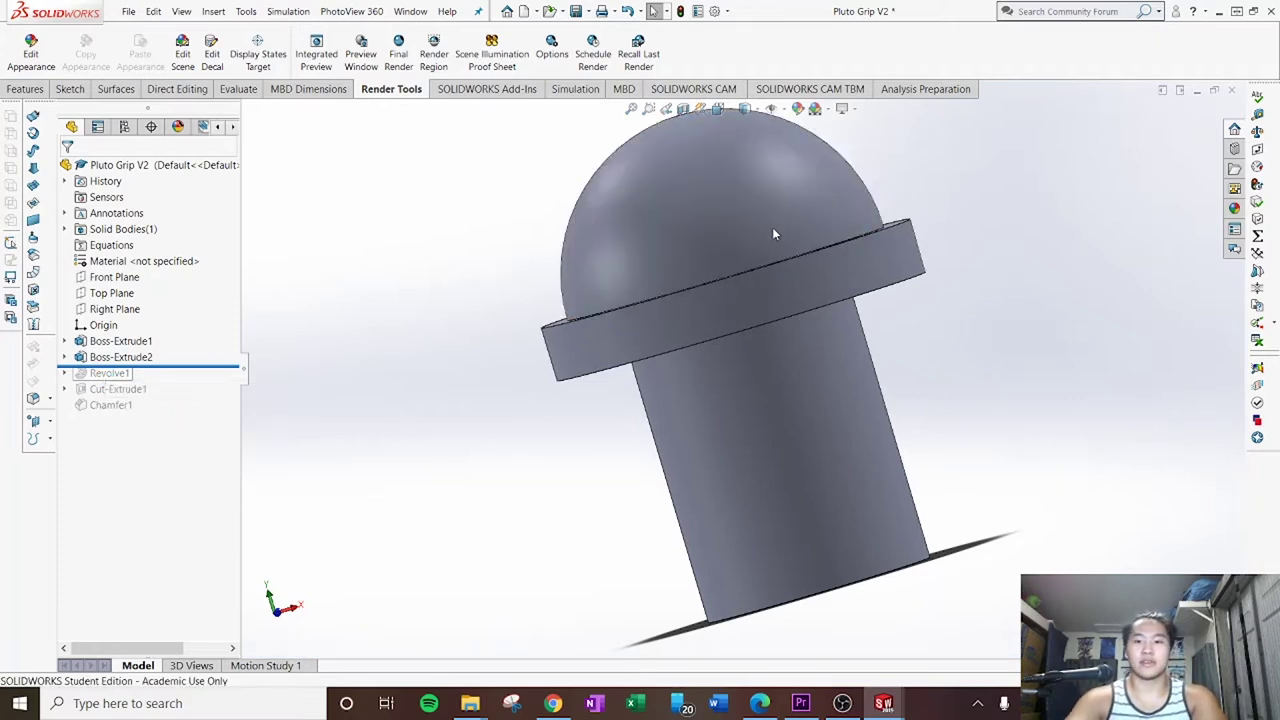
# Step: Review Revolve1's R1.50 quarter-arc dome sketch, then exit and rebuild the dome
pyautogui.rightClick(107, 374)
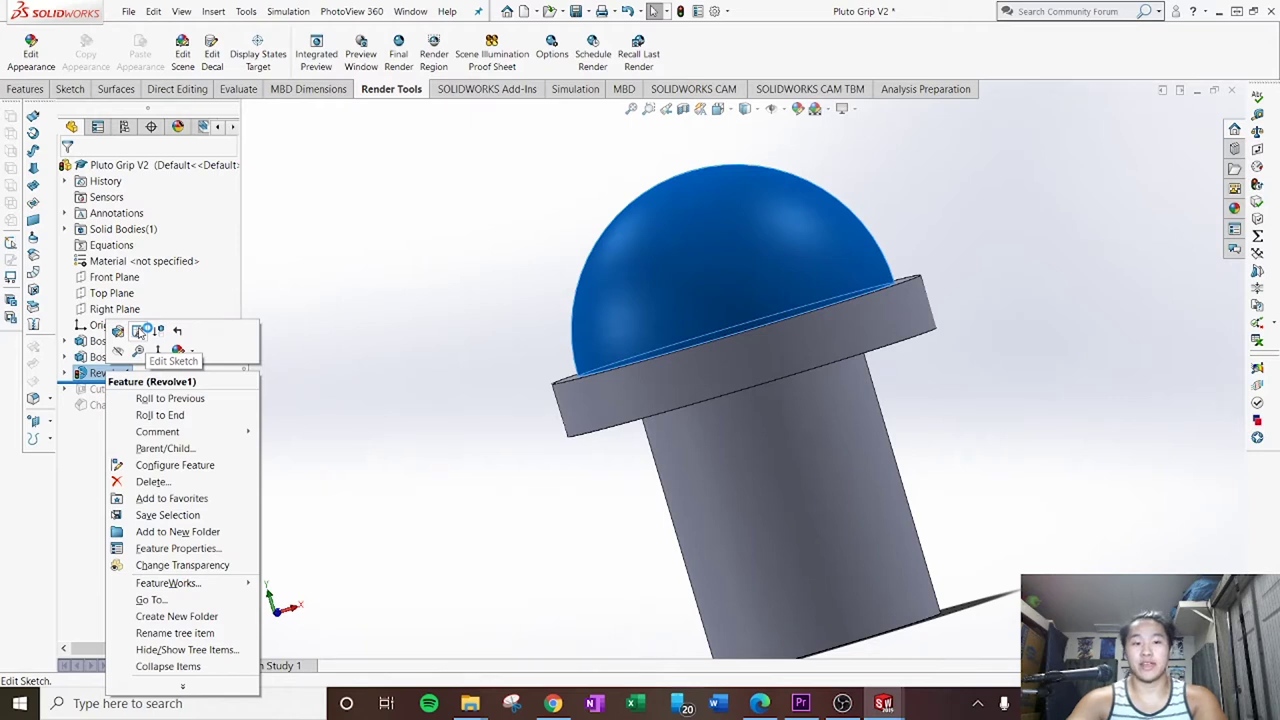
pyautogui.click(140, 333)
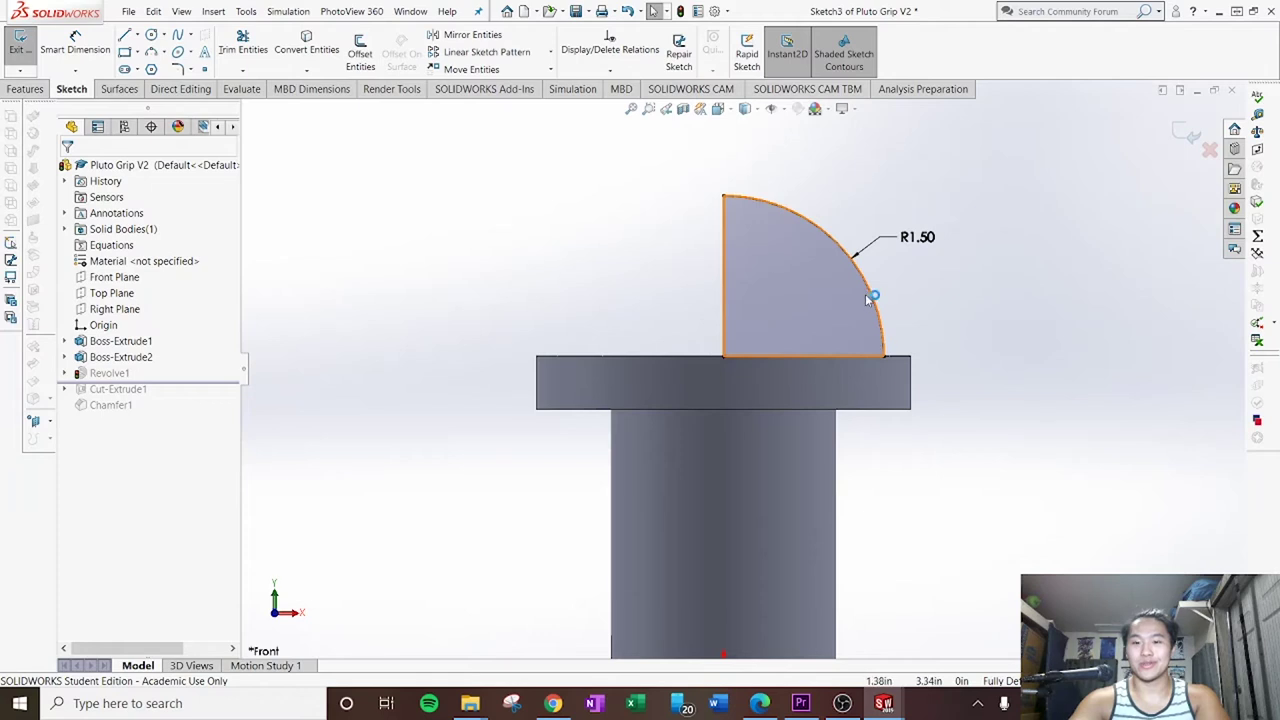
pyautogui.click(24, 52)
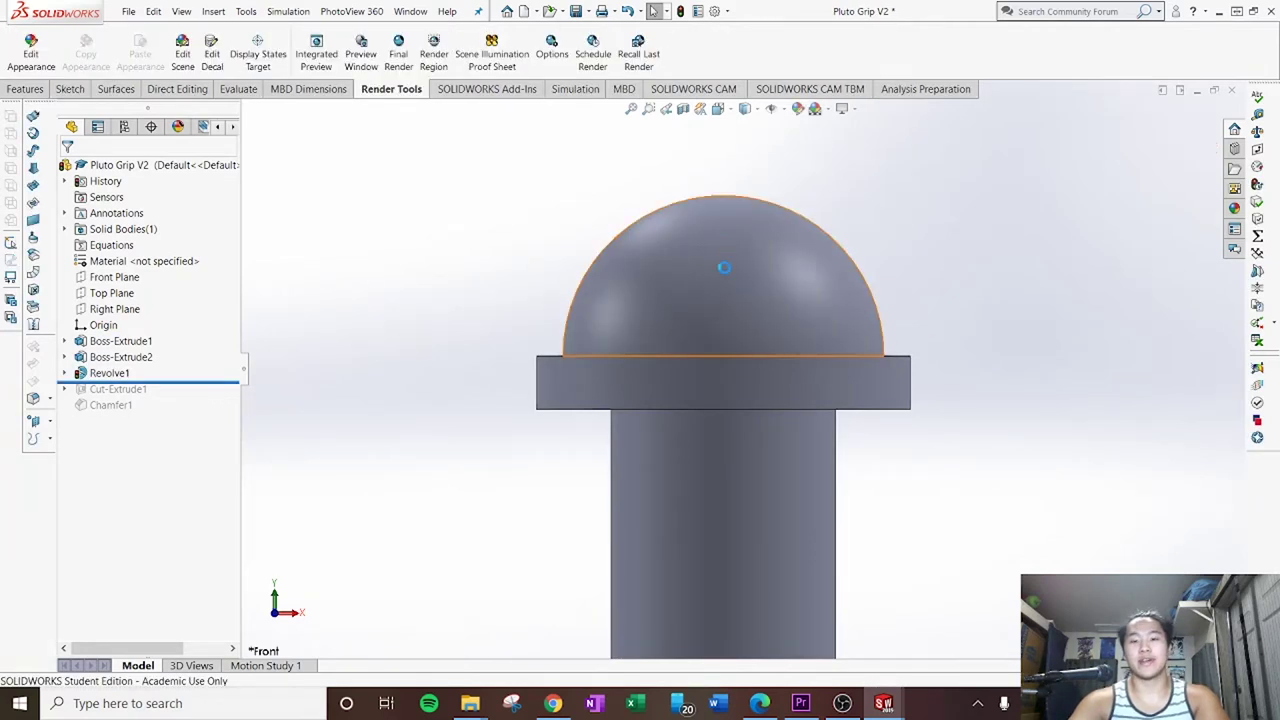
pyautogui.moveTo(715, 270); pyautogui.dragTo(115, 378)
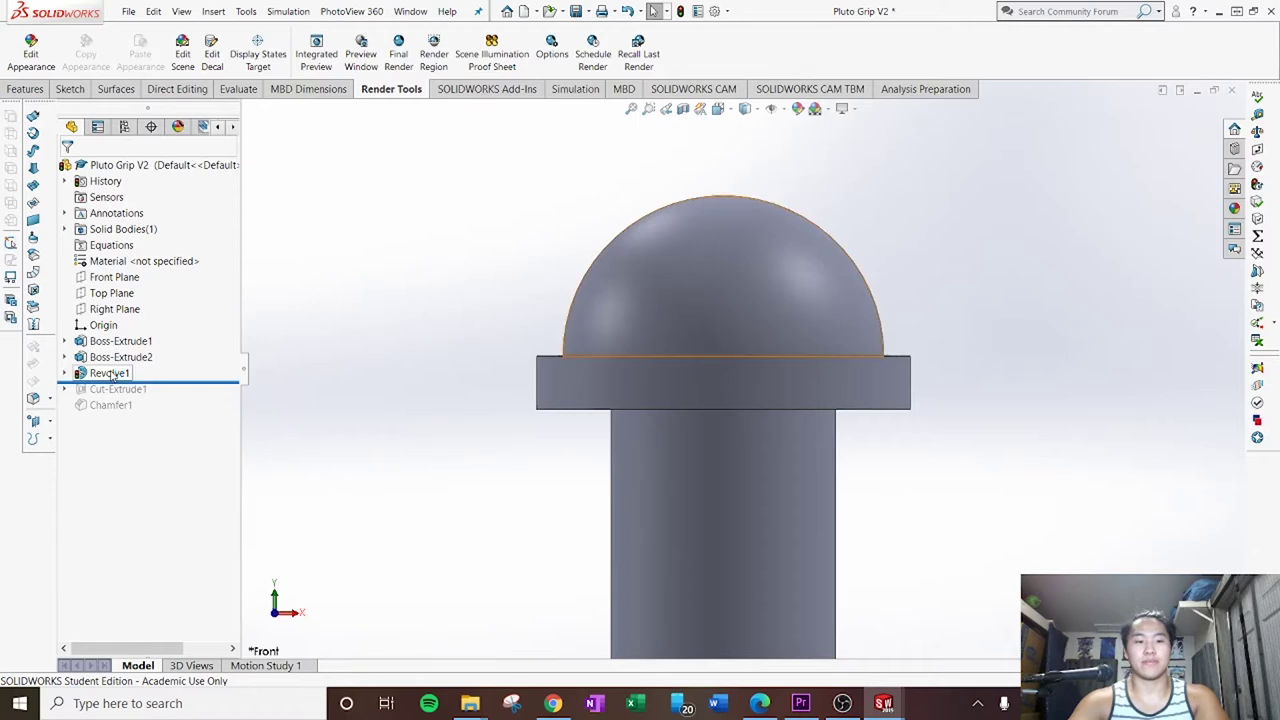
# Step: Roll forward from Cut-Extrude1 to restore the side-hole cut and chamfer
pyautogui.rightClick(112, 377)
pyautogui.click(455, 260)
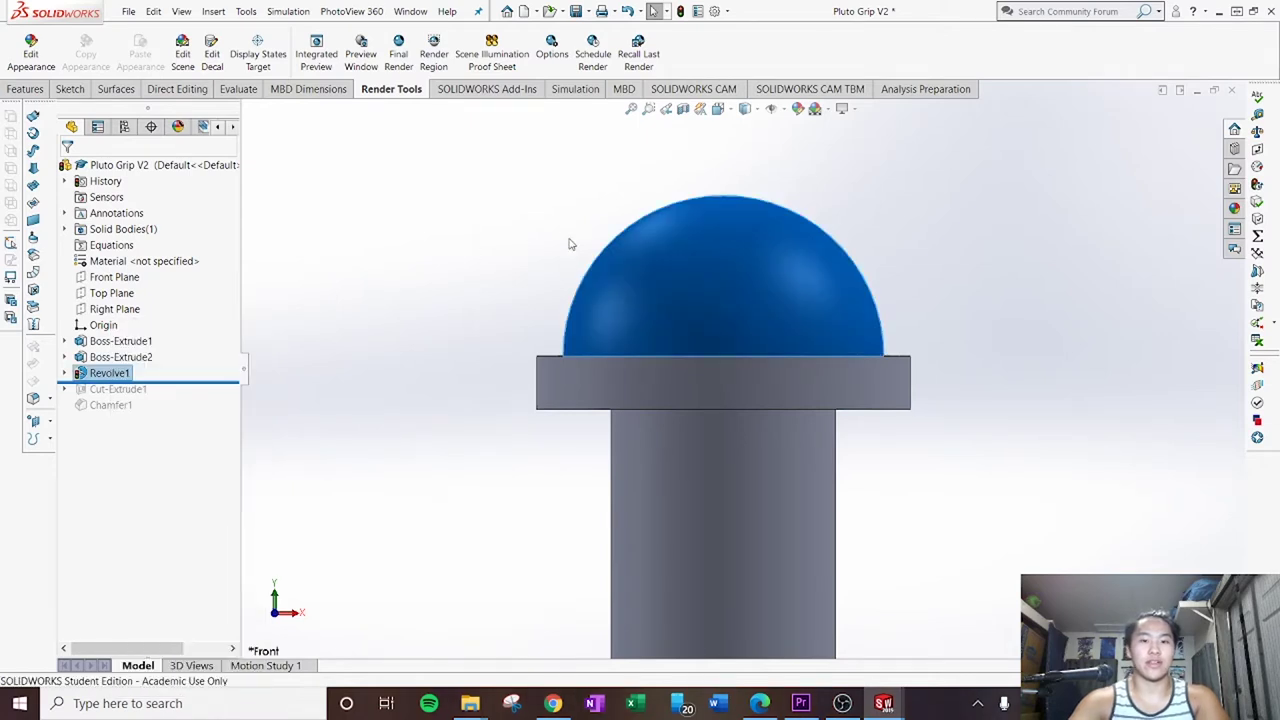
pyautogui.moveTo(455, 260); pyautogui.dragTo(493, 450, button='middle')
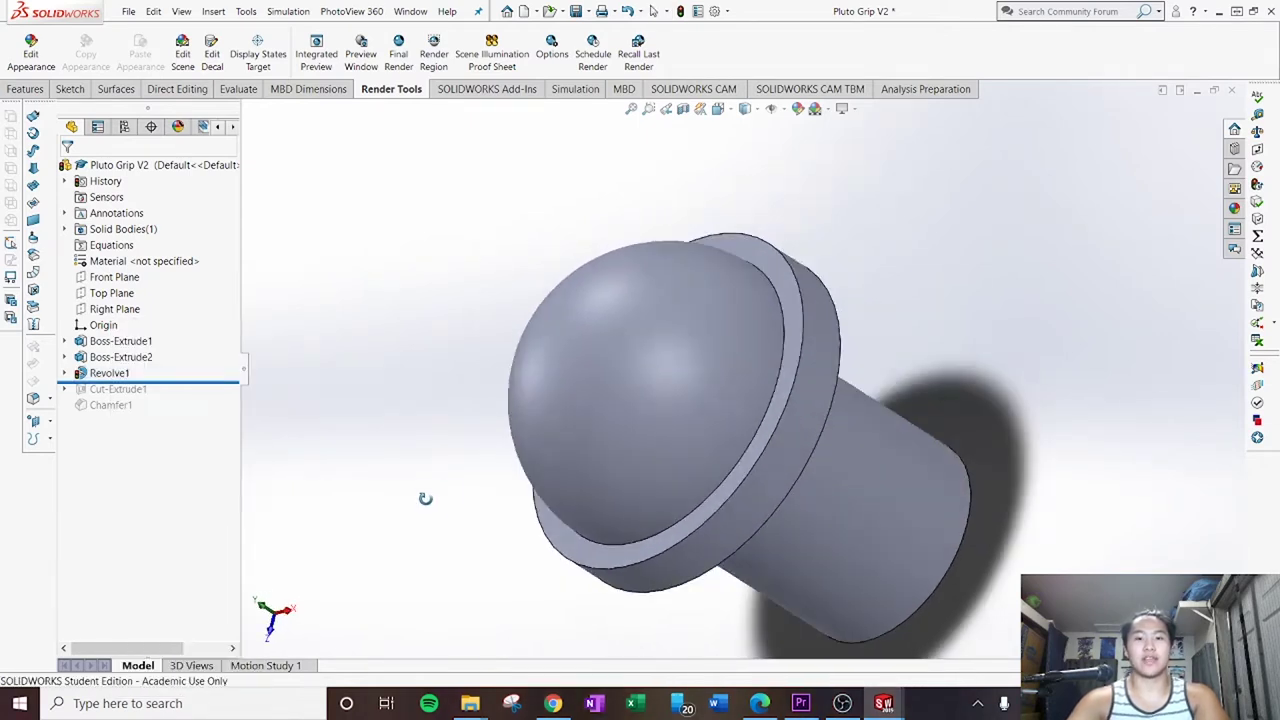
pyautogui.moveTo(425, 498); pyautogui.dragTo(520, 240, button='middle')
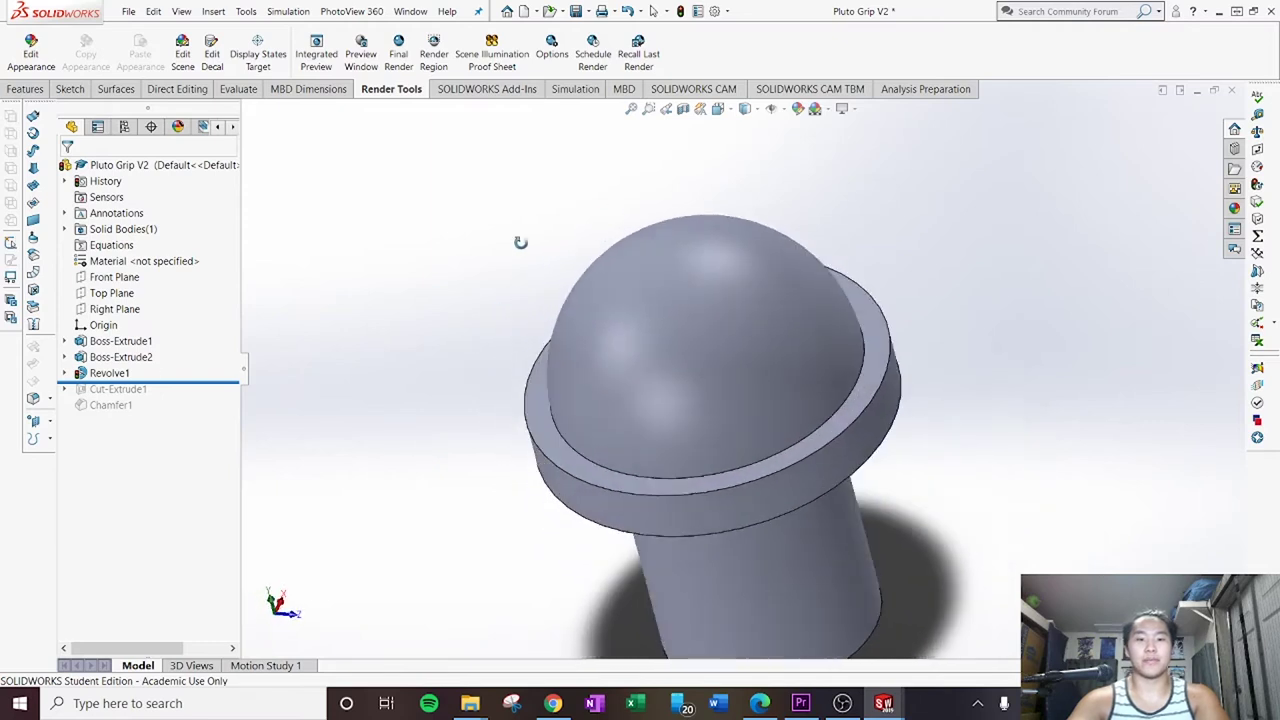
pyautogui.rightClick(130, 405)
pyautogui.click(155, 417)
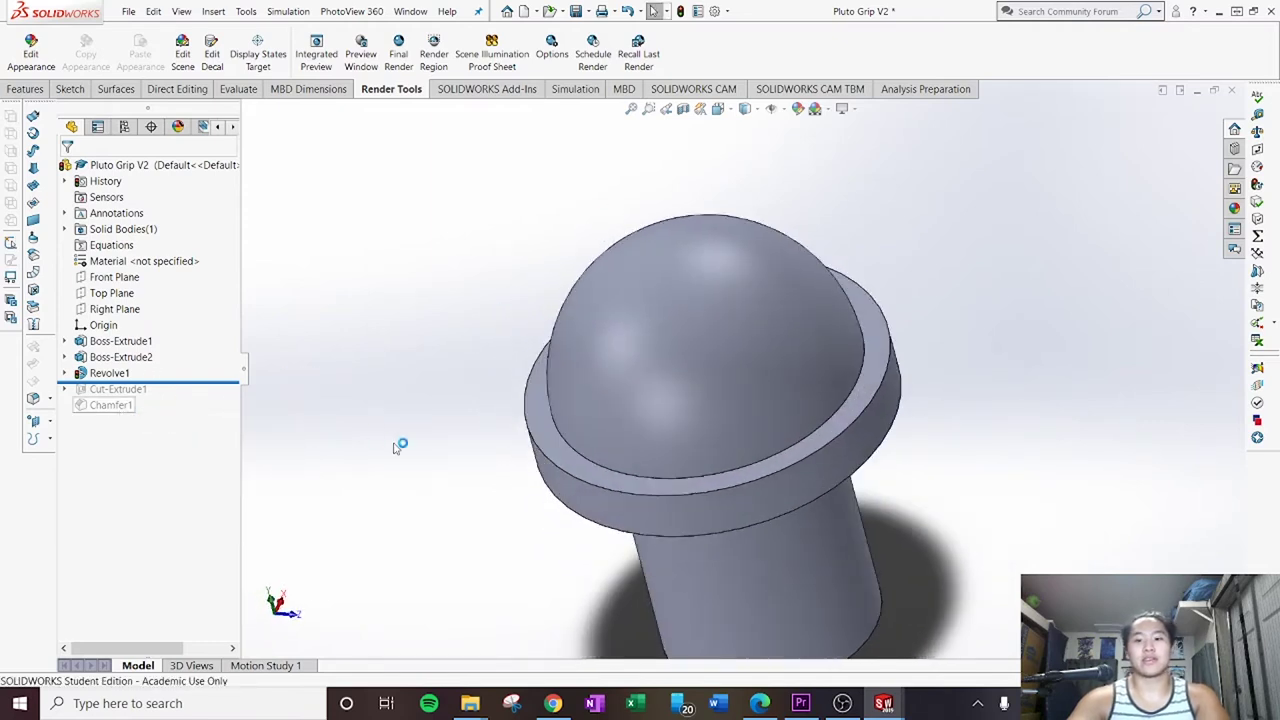
pyautogui.moveTo(398, 447); pyautogui.dragTo(437, 337, button='middle')
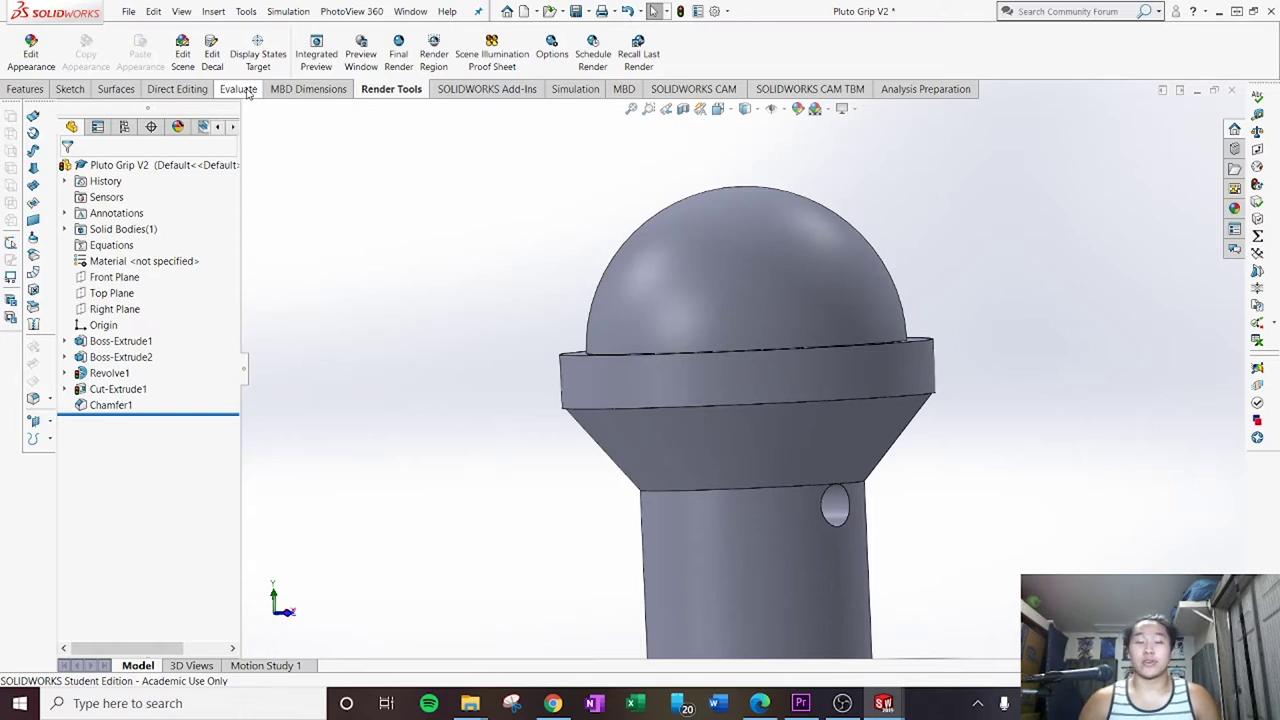
# Step: Inspect the finished part's side hole and chamfer from several angles with the Features commands showing
pyautogui.click(26, 89)
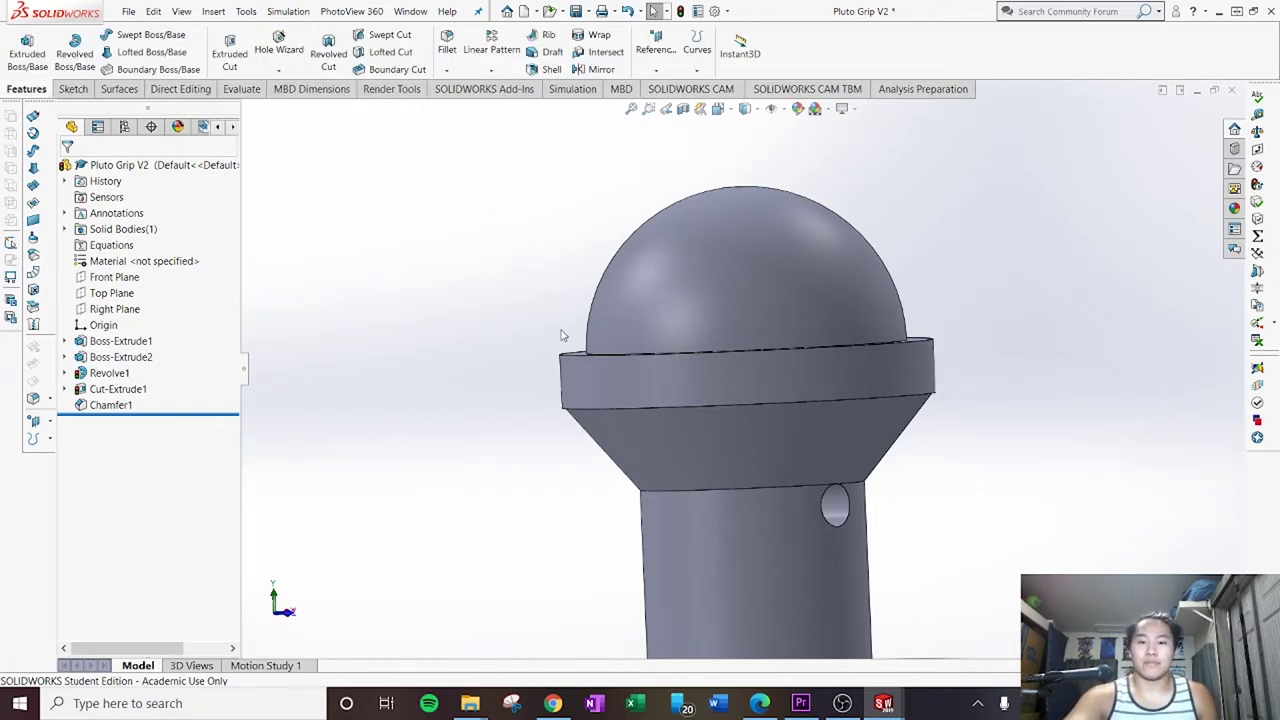
pyautogui.moveTo(493, 382); pyautogui.dragTo(632, 337, button='middle')
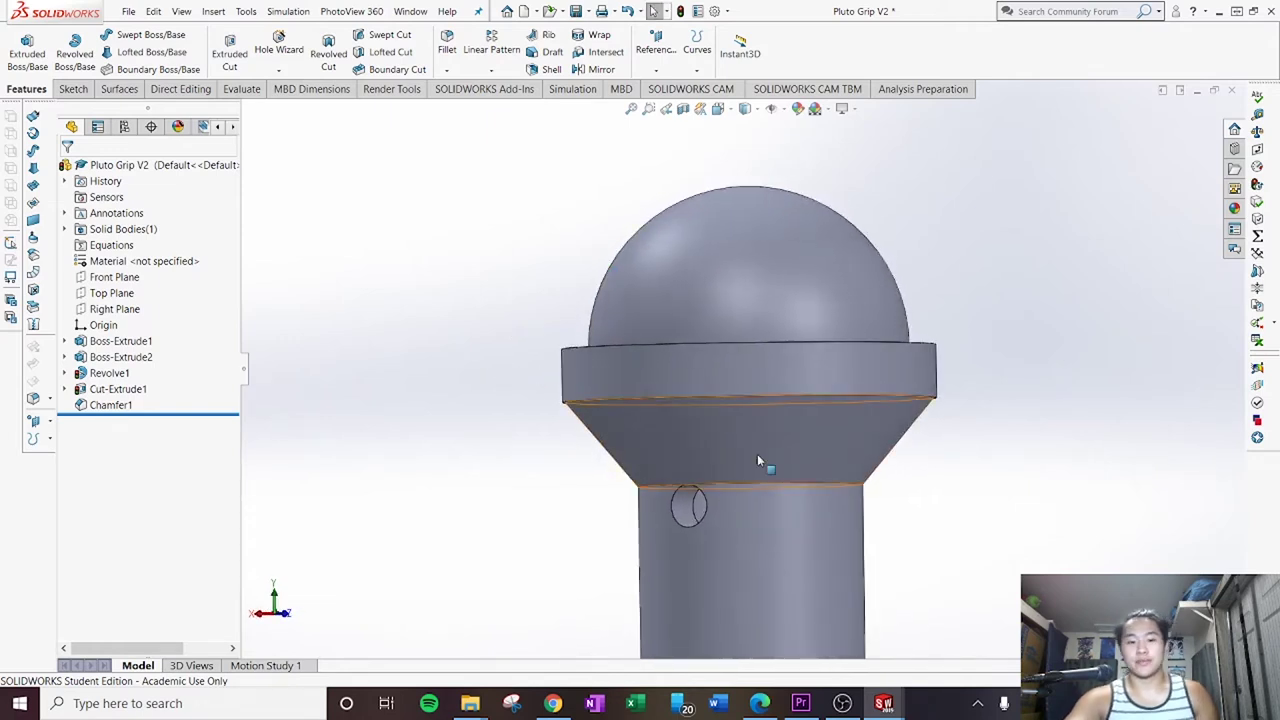
pyautogui.scroll(2, 757, 454)
pyautogui.moveTo(755, 433); pyautogui.dragTo(615, 445, button='middle')
pyautogui.scroll(-5, 600, 489)
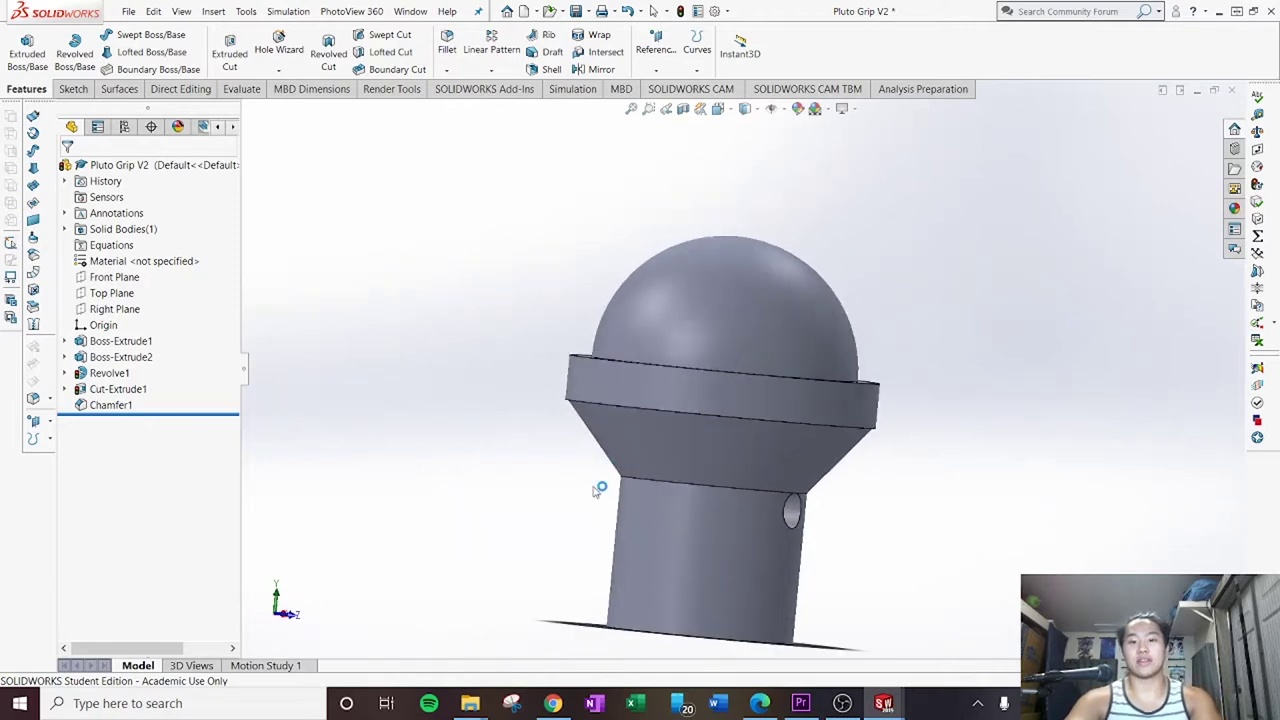
pyautogui.keyDown('ctrl'); pyautogui.moveTo(754, 514); pyautogui.dragTo(724, 437, button='middle'); pyautogui.keyUp('ctrl')
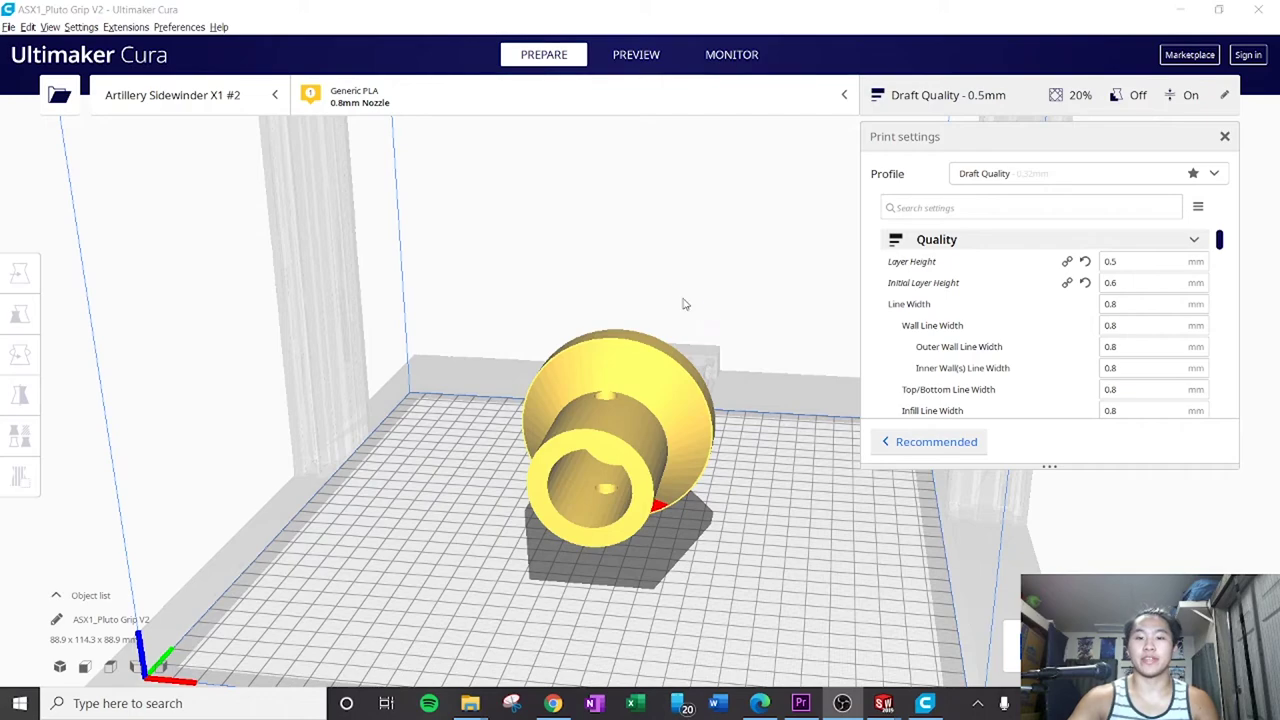
# Step: Rotate the Pluto Grip with Select face so it stands upright on its stem's end face
pyautogui.moveTo(684, 304)
pyautogui.mouseDown(button='right')
pyautogui.moveTo(717, 329)
pyautogui.moveTo(651, 394)
pyautogui.moveTo(686, 331)
pyautogui.moveTo(680, 297)
pyautogui.mouseUp(button='right')
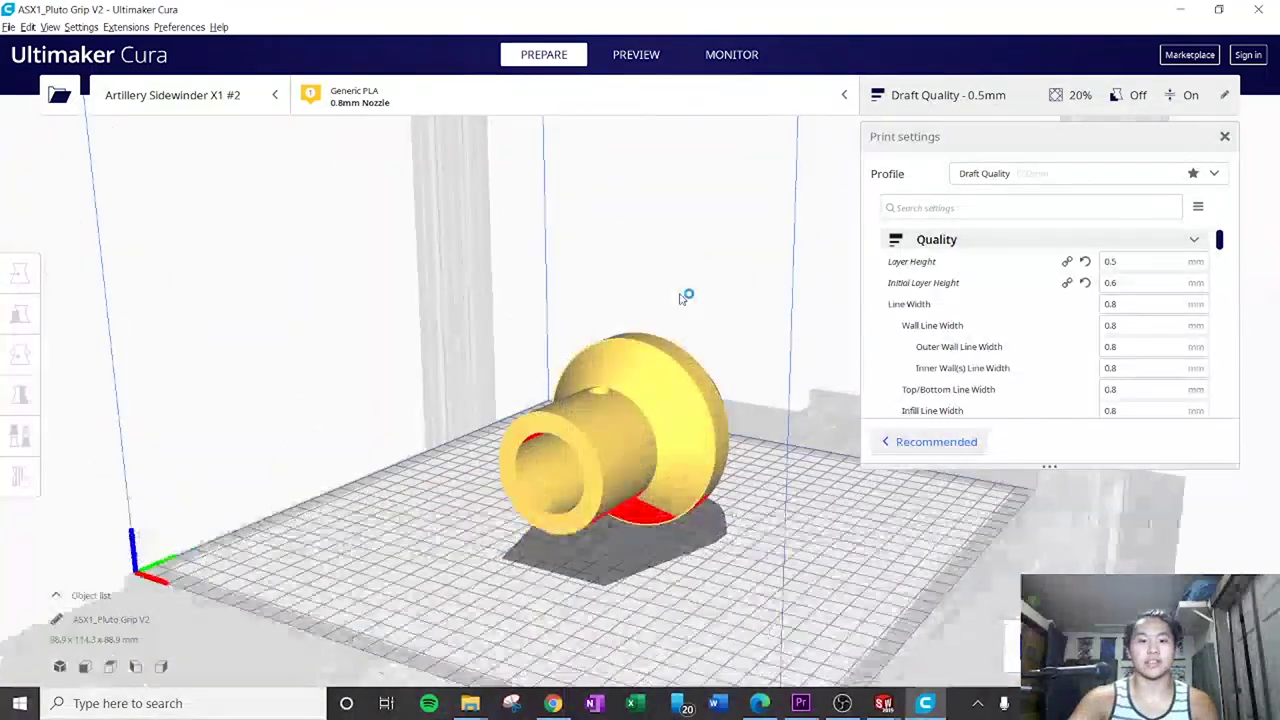
pyautogui.click(575, 442)
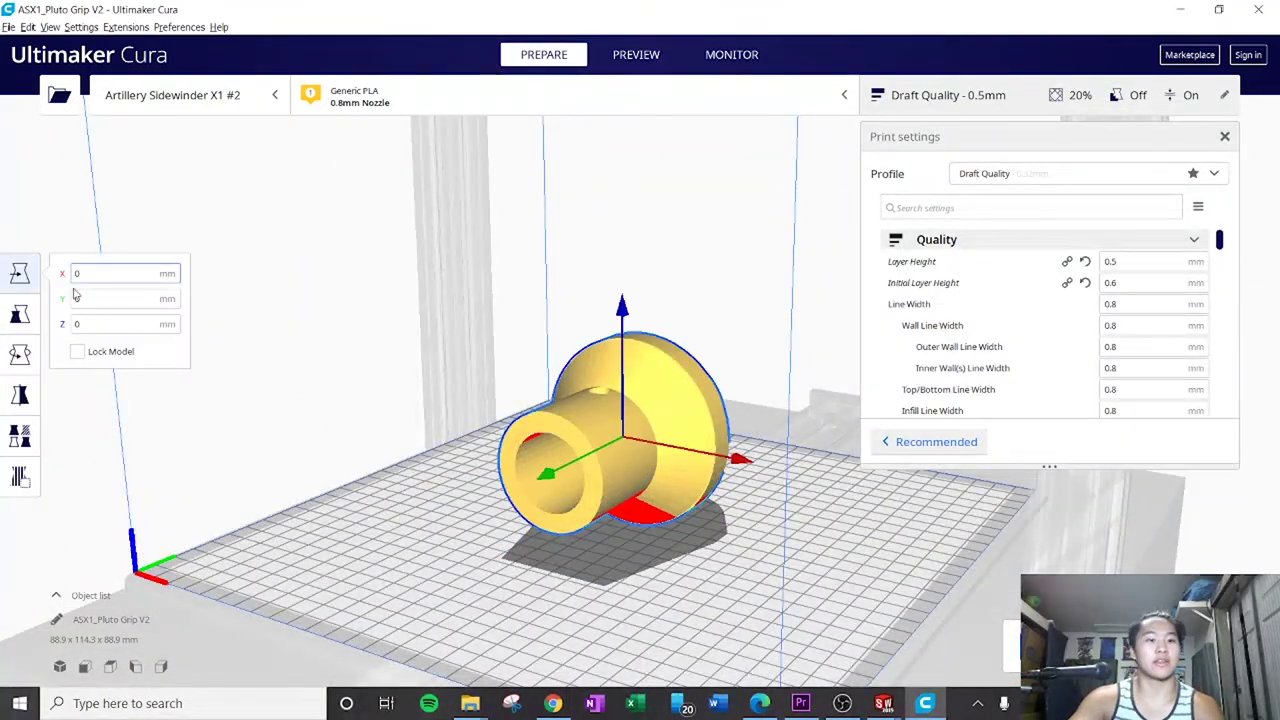
pyautogui.click(20, 314)
pyautogui.click(22, 353)
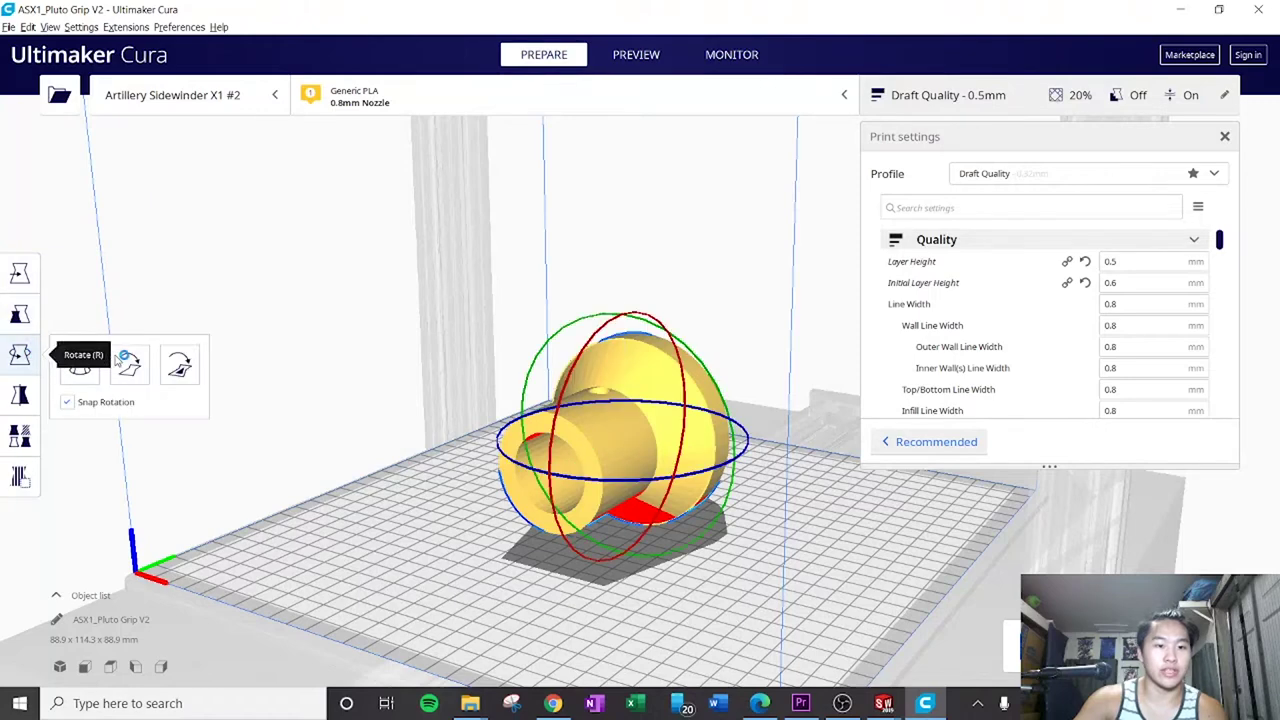
pyautogui.click(129, 364)
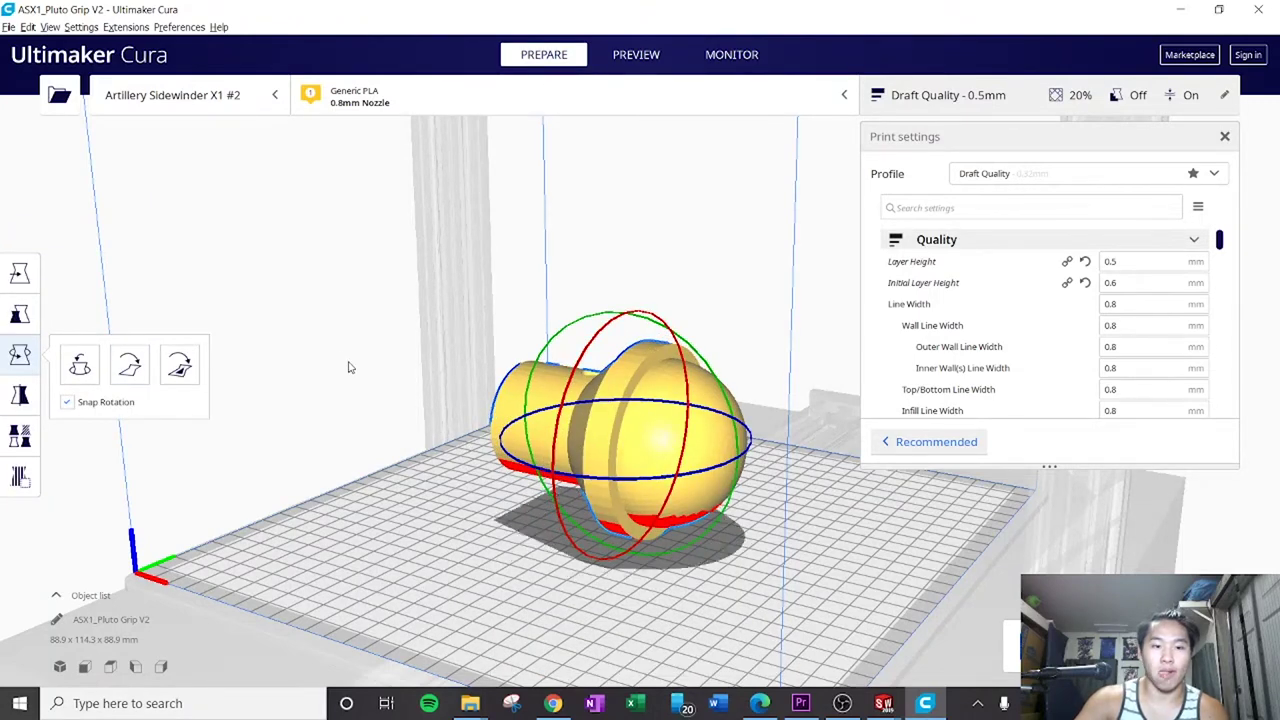
pyautogui.moveTo(349, 366); pyautogui.dragTo(168, 388, button='right')
pyautogui.click(183, 372)
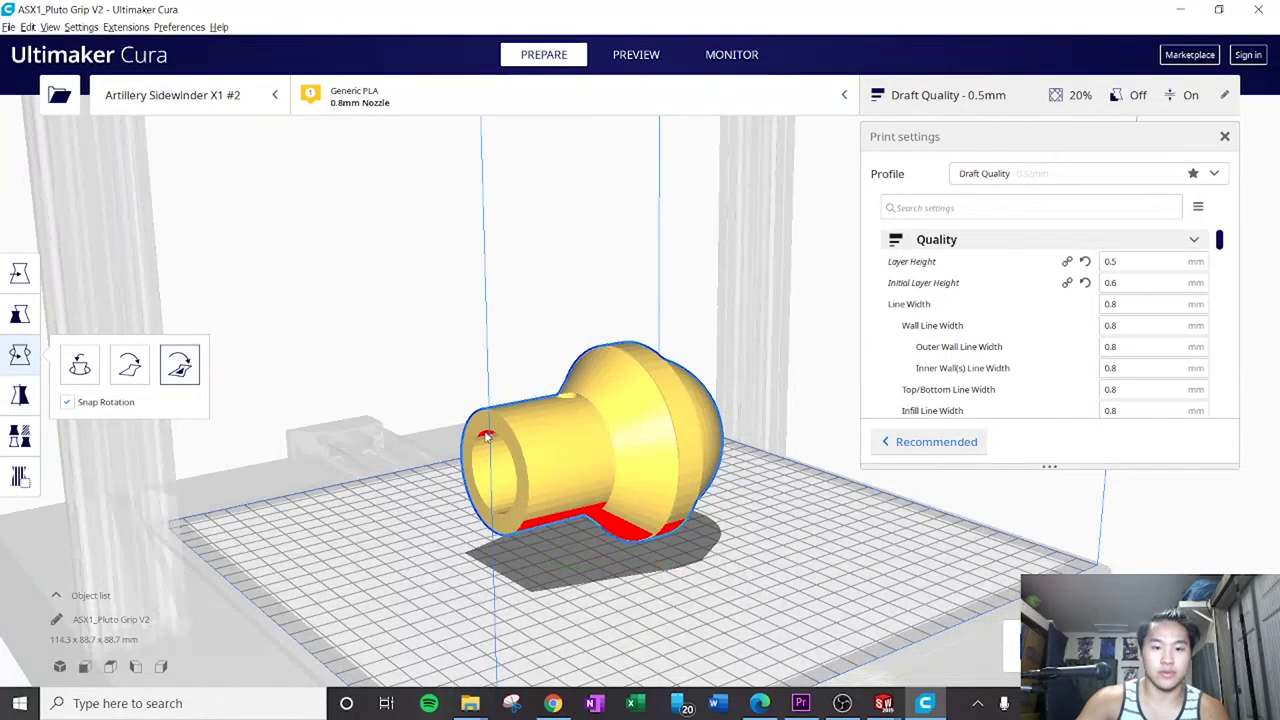
pyautogui.click(490, 434)
# Step: Change the part's Z position from -12.7811 to 0 mm so it sits on the plate
pyautogui.click(20, 273)
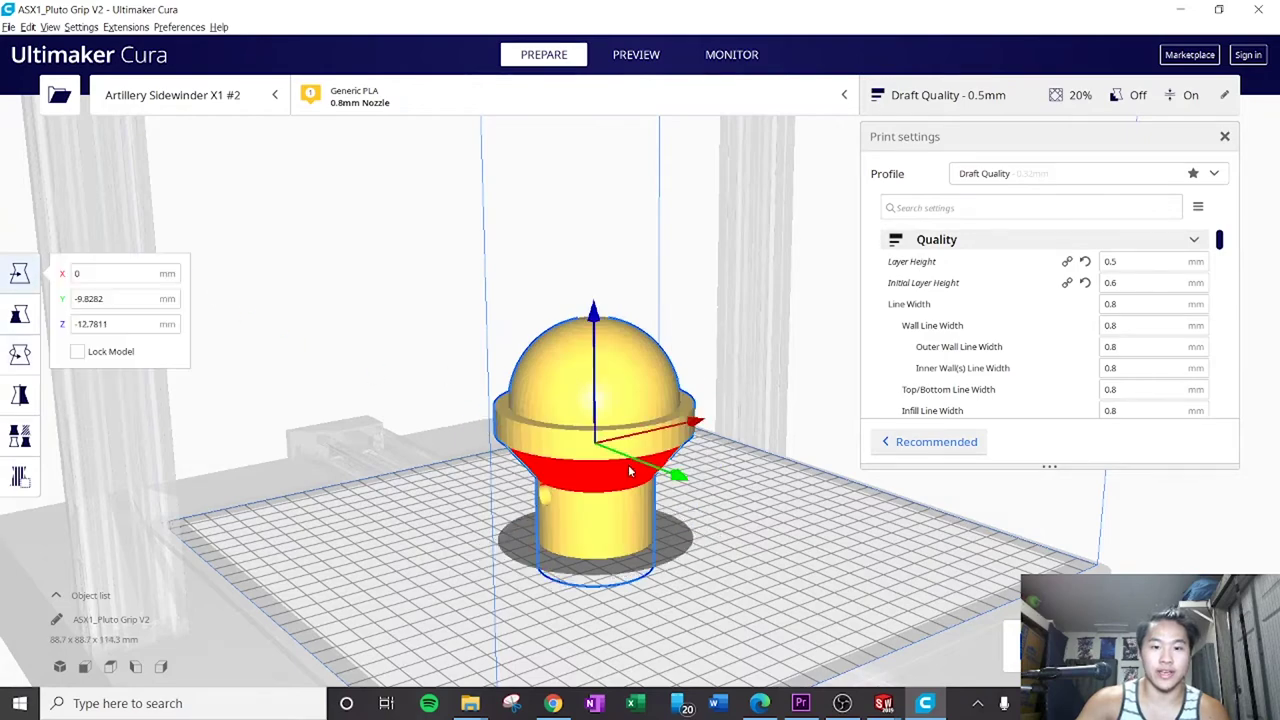
pyautogui.moveTo(610, 470); pyautogui.dragTo(543, 434, button='right')
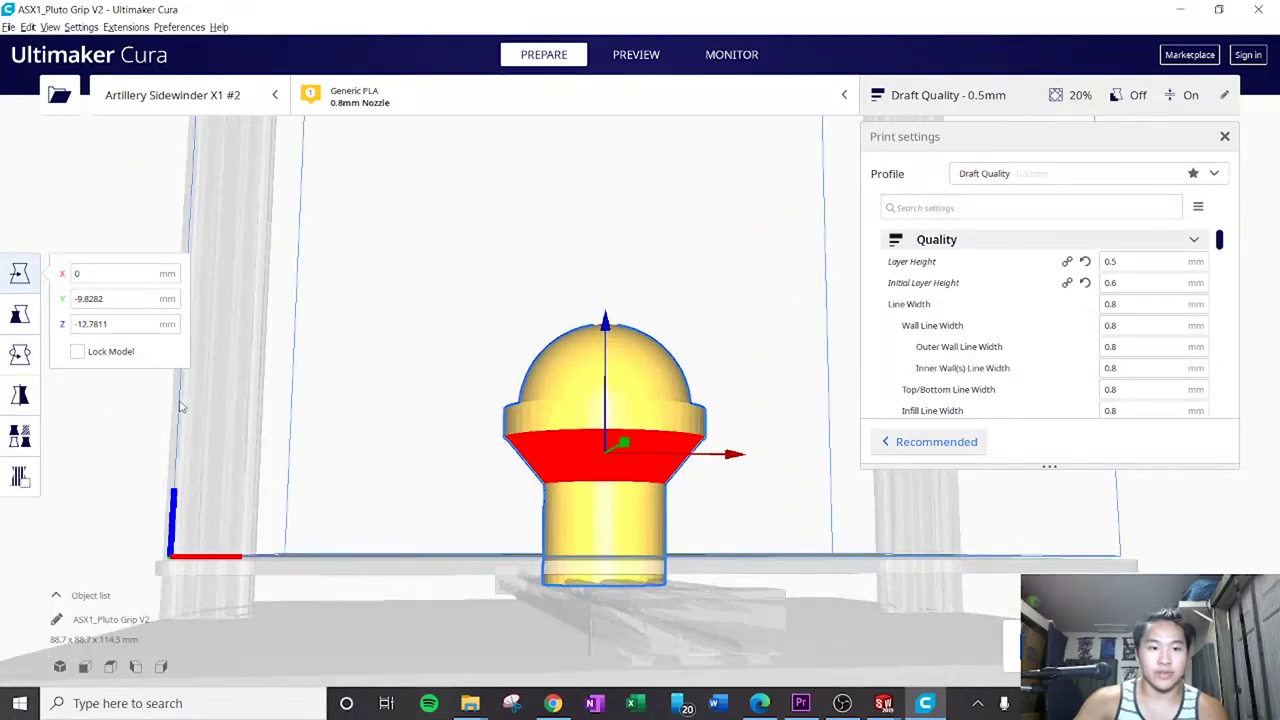
pyautogui.doubleClick(92, 324)
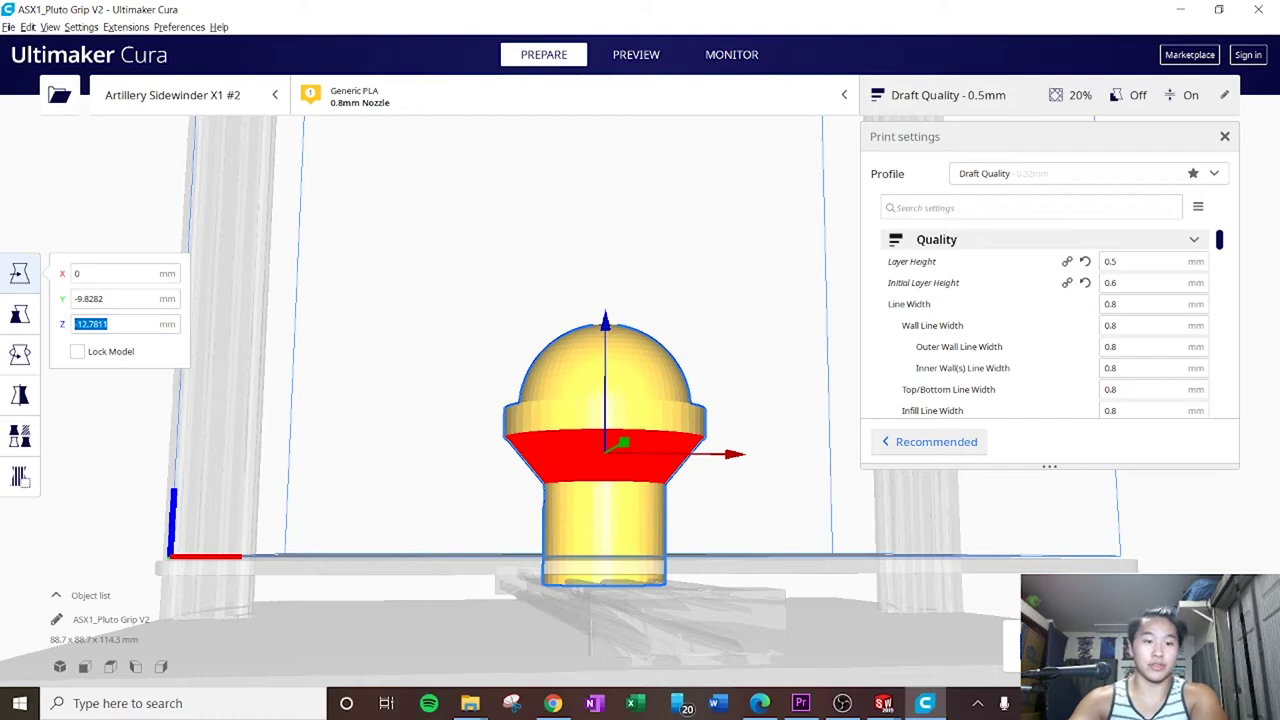
pyautogui.write('0')
pyautogui.press('Return')
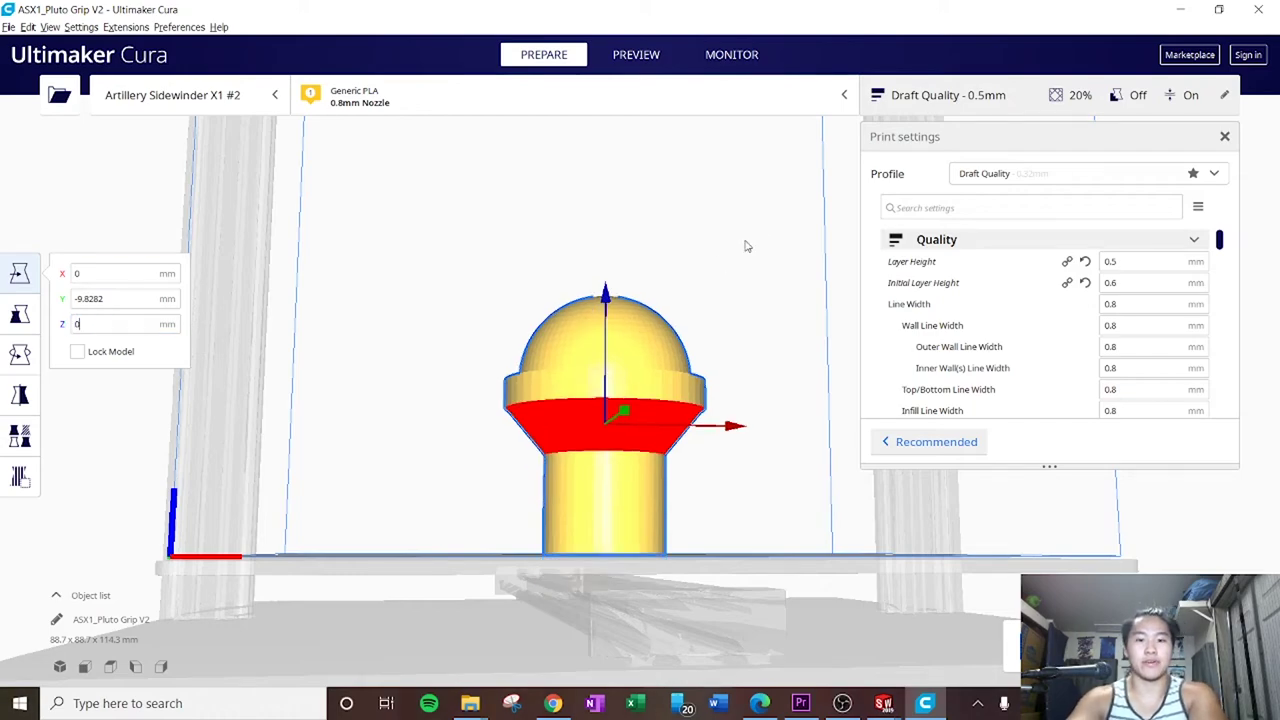
pyautogui.moveTo(746, 243); pyautogui.dragTo(820, 340, button='right')
pyautogui.click(820, 340)
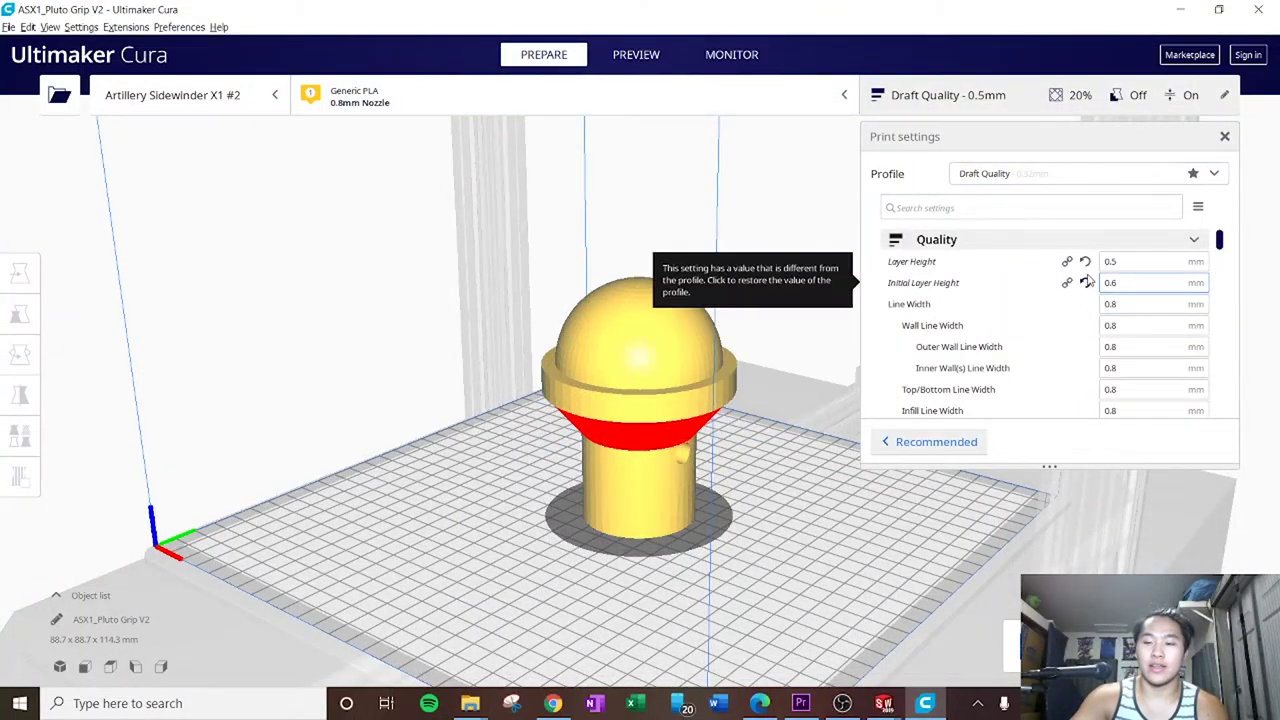
pyautogui.click(460, 110)
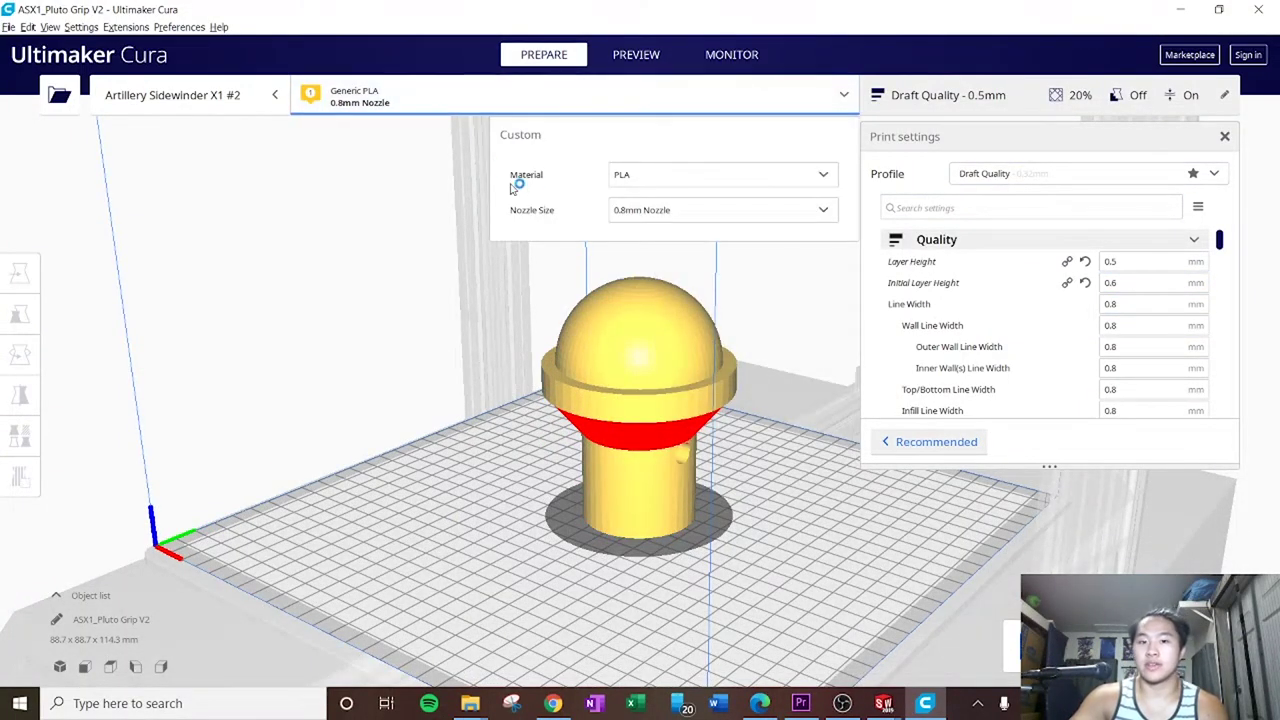
# Step: Check the nozzle size list and keep the 0.8mm nozzle
pyautogui.click(645, 207)
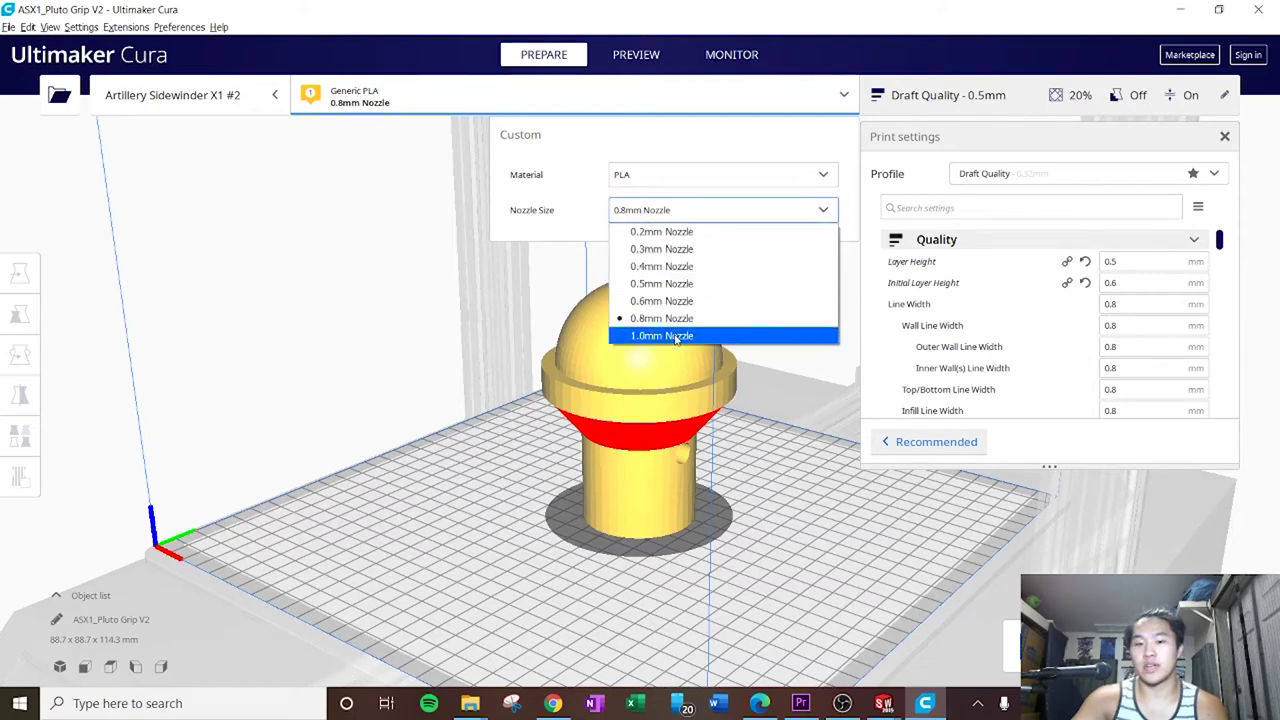
pyautogui.click(680, 160)
pyautogui.click(680, 209)
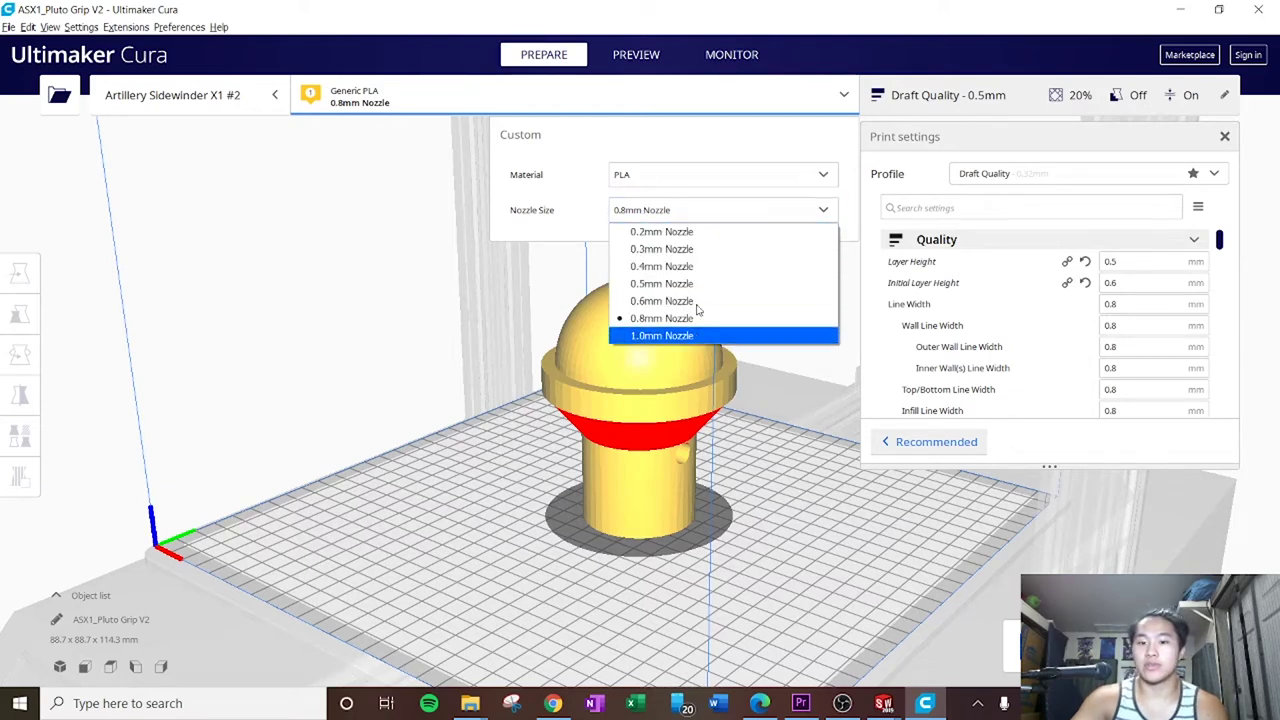
pyautogui.click(698, 336)
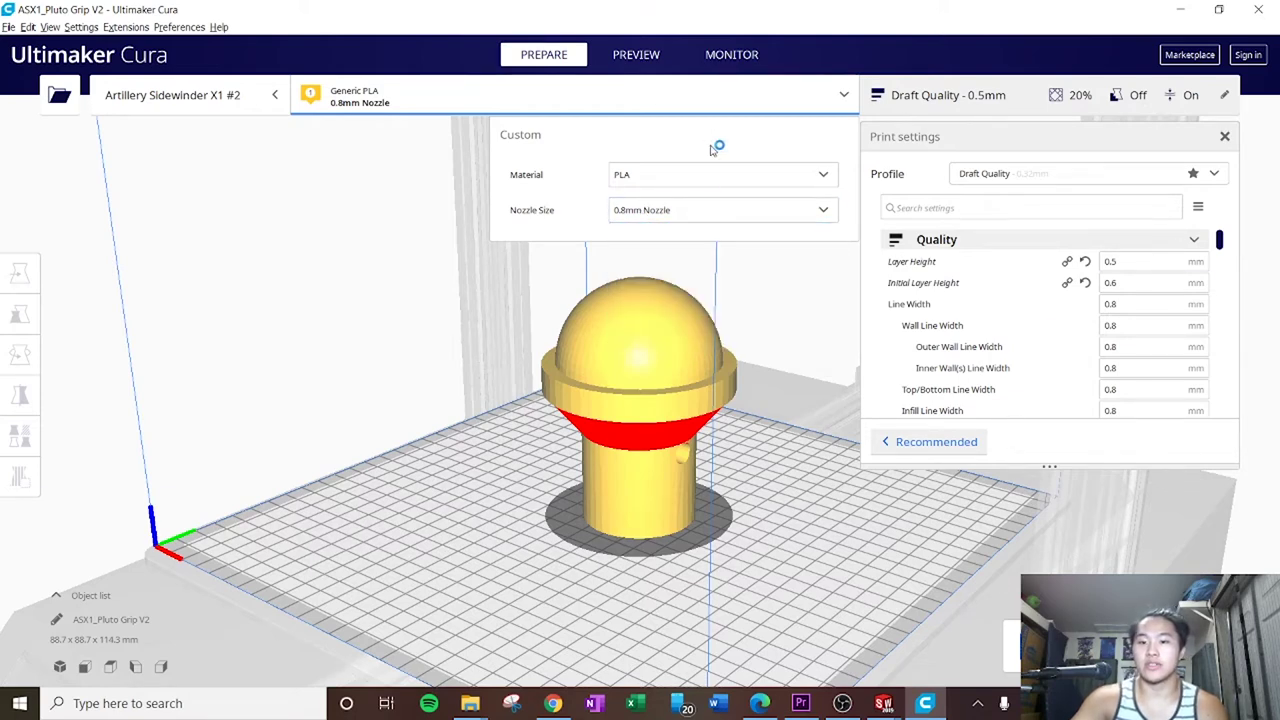
# Step: Step from Layer Height 0.5 and Initial Layer Height through the shell fields to Infill Density 20%
pyautogui.doubleClick(1140, 263)
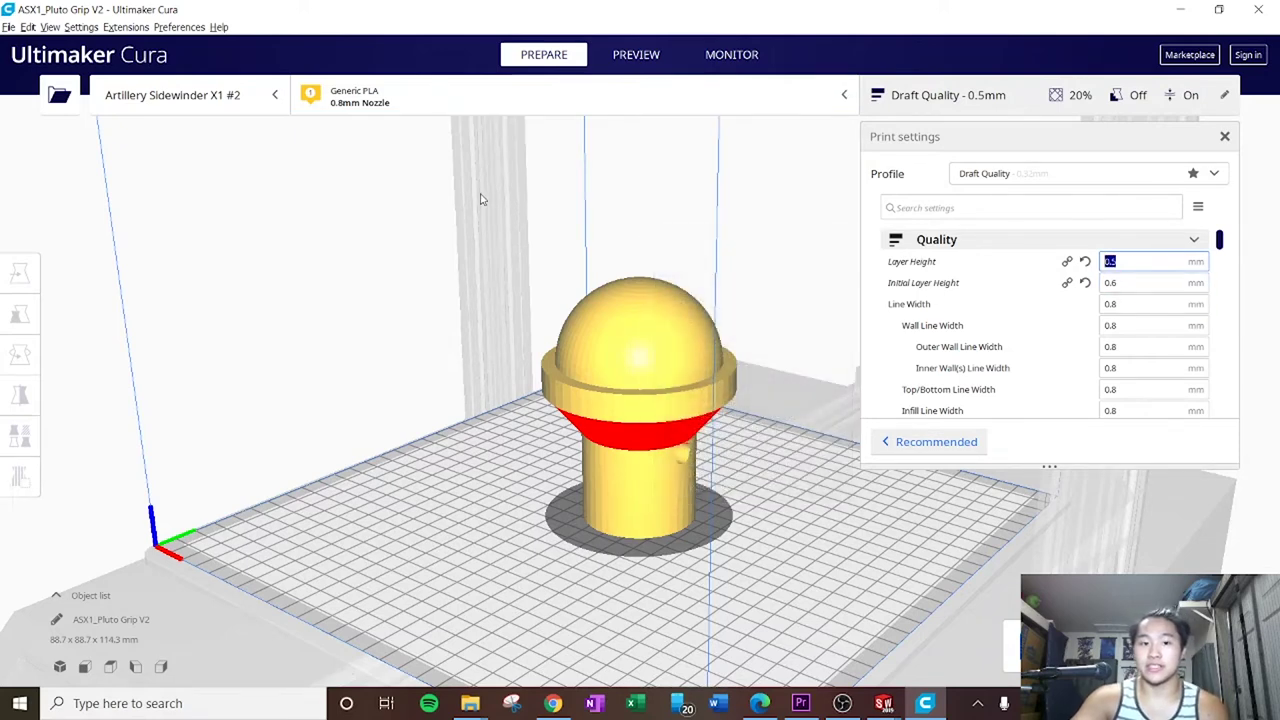
pyautogui.click(1140, 283)
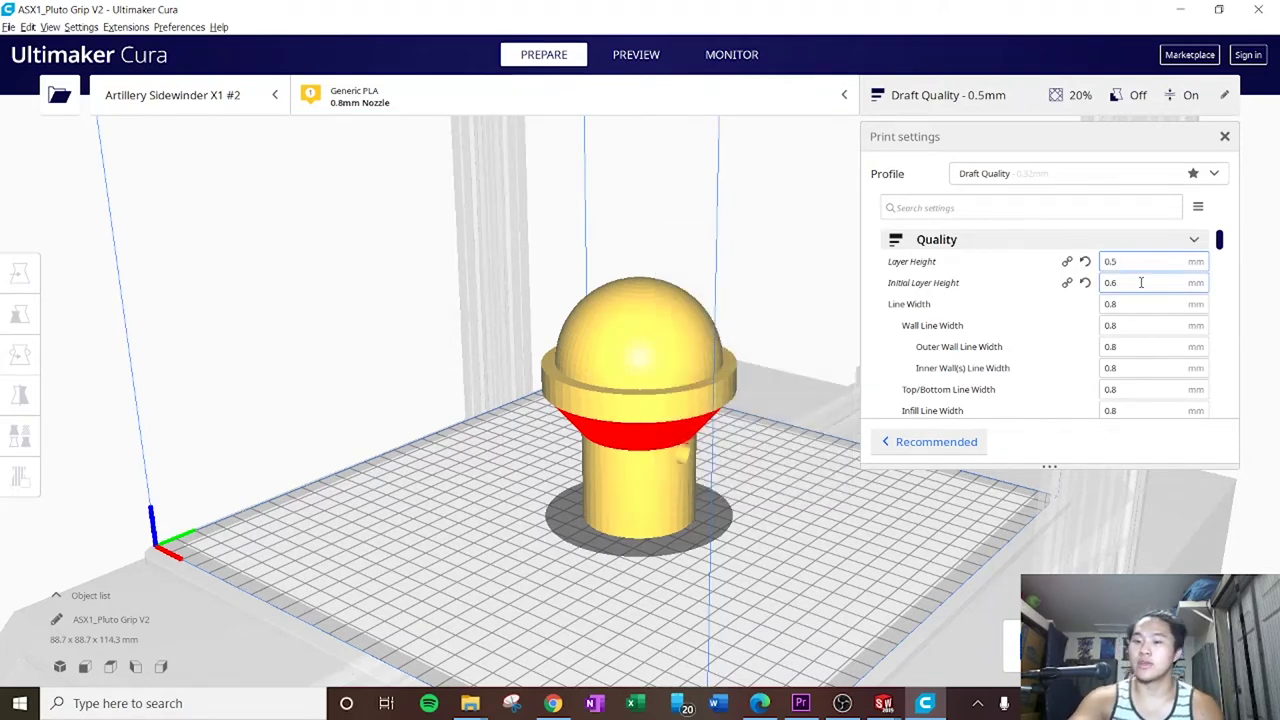
pyautogui.click(1128, 261)
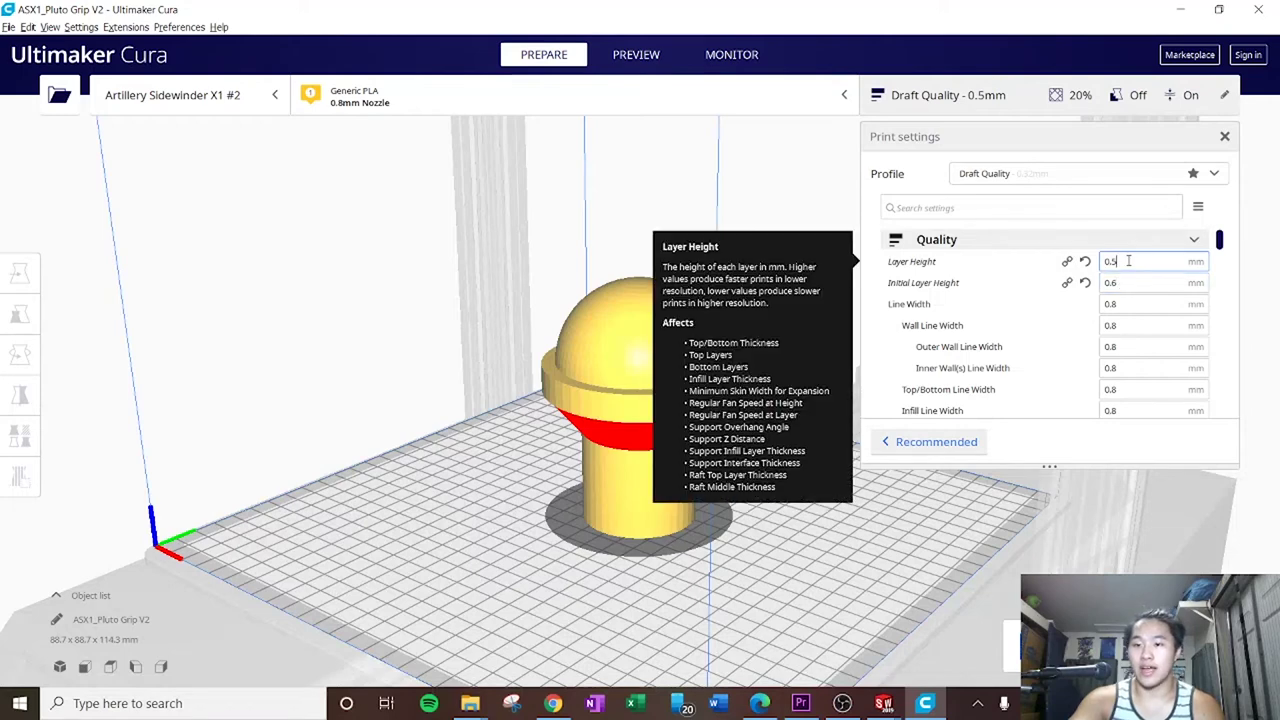
pyautogui.click(1133, 285)
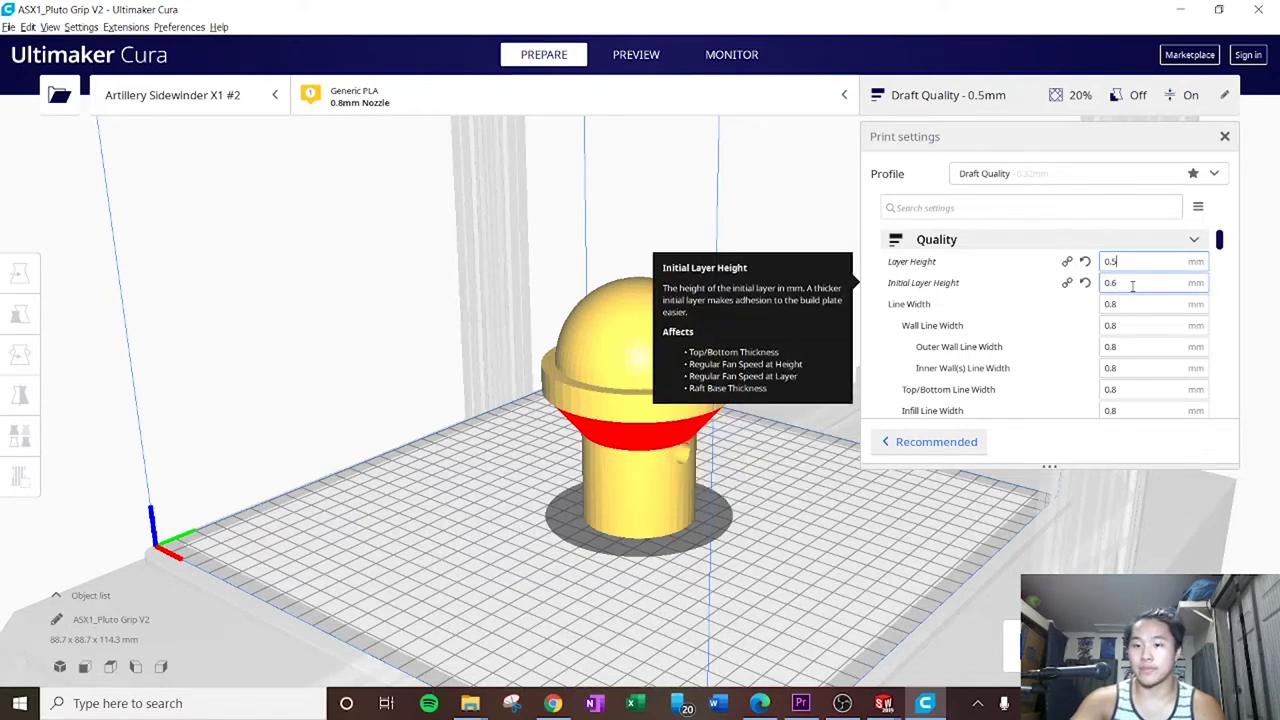
pyautogui.click(1133, 285)
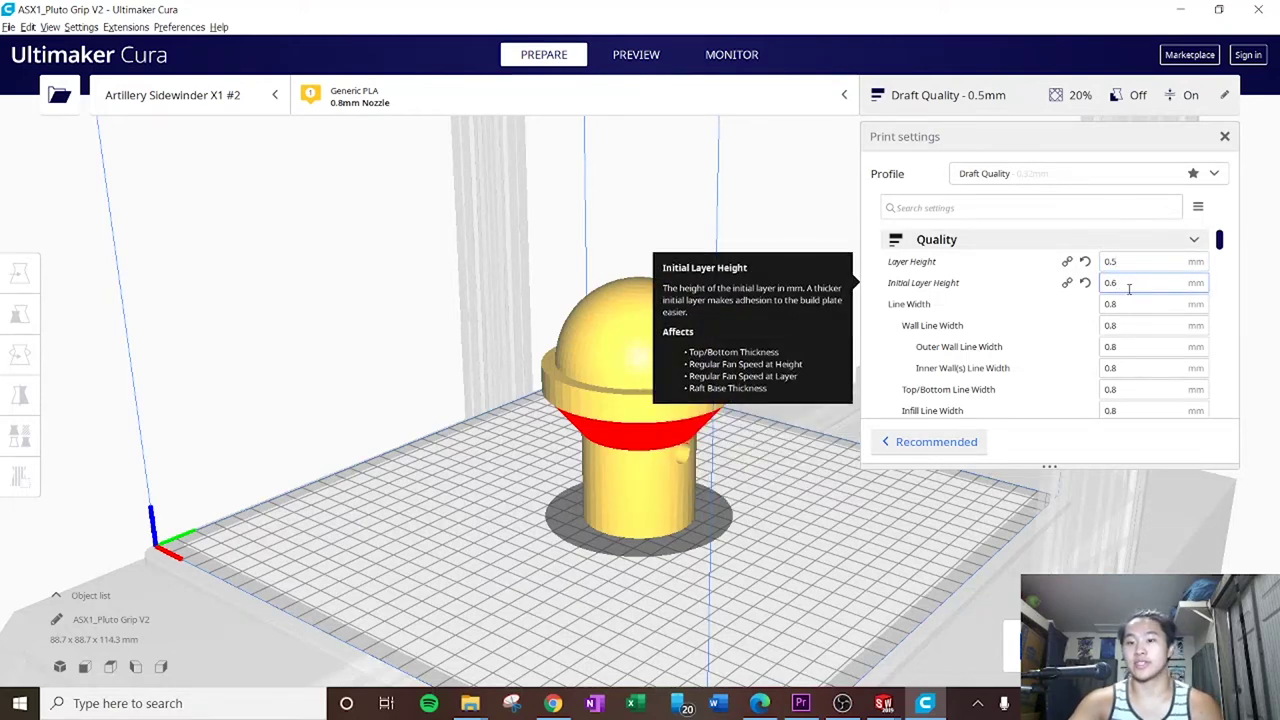
pyautogui.press('Tab')
pyautogui.press('Tab')
pyautogui.press('Tab')
pyautogui.press('Tab')
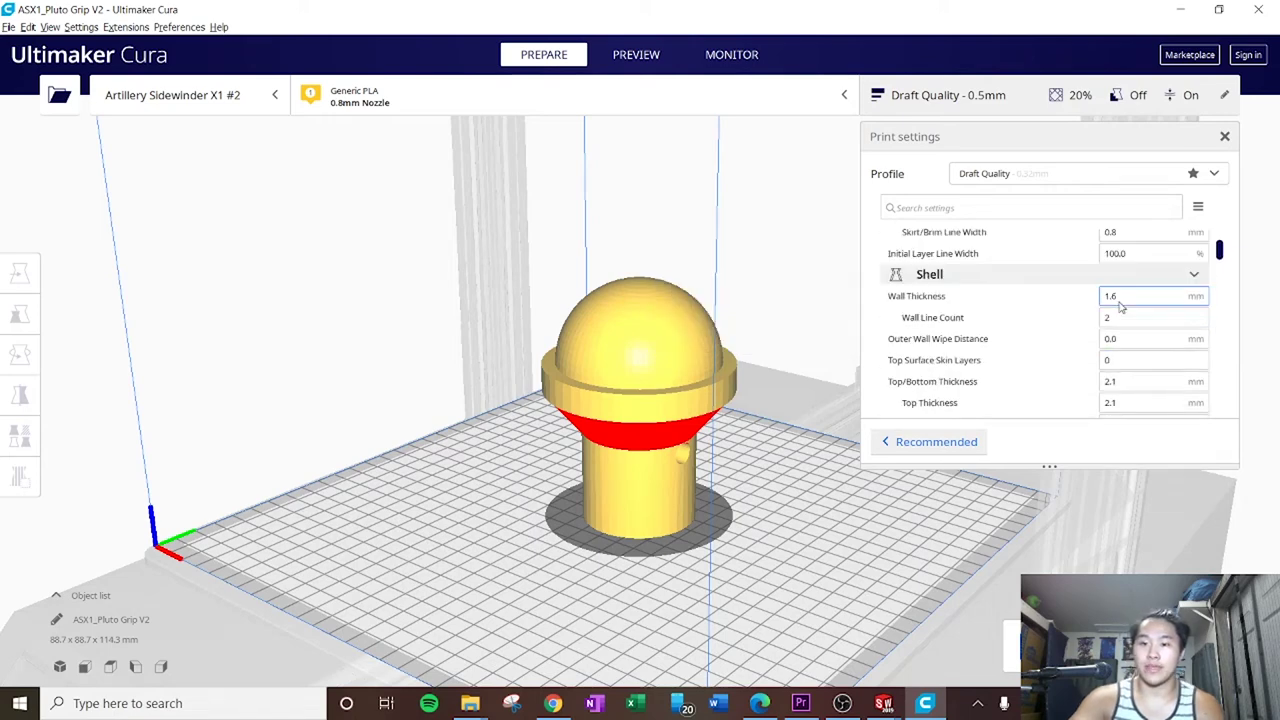
pyautogui.press('Tab')
pyautogui.press('Tab')
pyautogui.press('Tab')
pyautogui.press('Tab')
pyautogui.press('Tab')
pyautogui.press('Tab')
pyautogui.press('Tab')
pyautogui.press('Tab')
pyautogui.press('Tab')
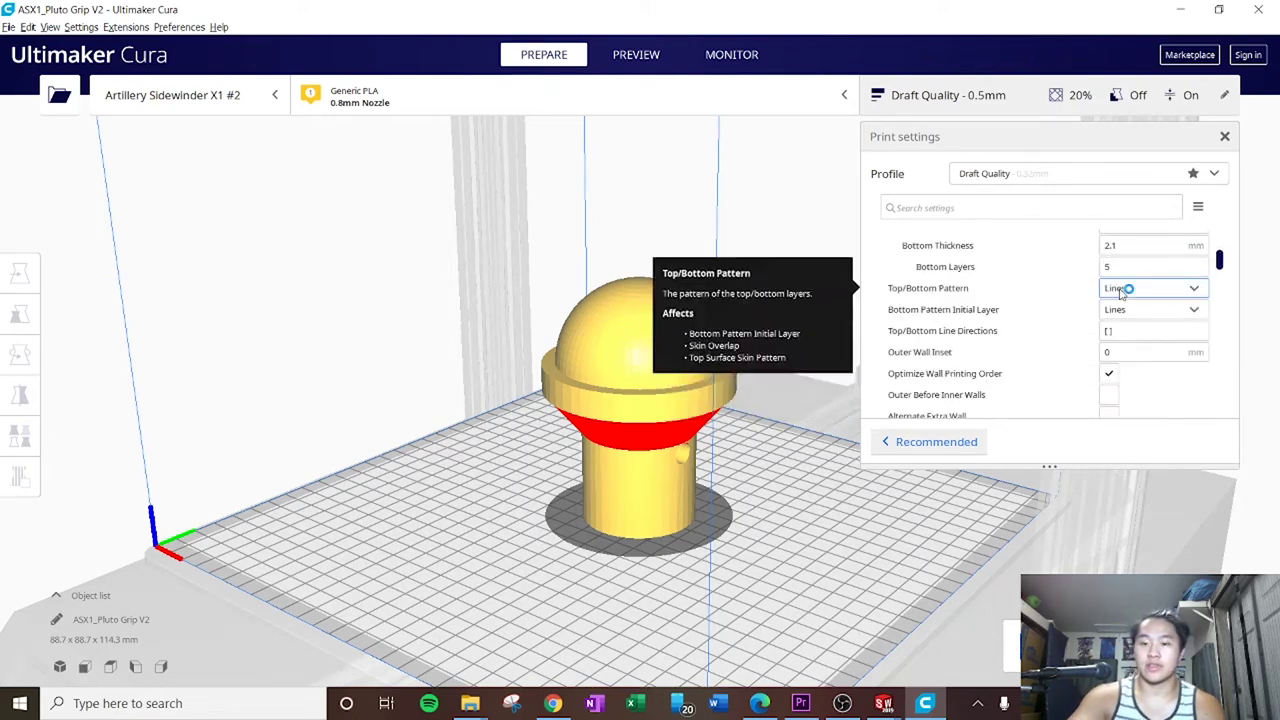
pyautogui.press('Tab')
pyautogui.press('Tab')
pyautogui.press('Tab')
pyautogui.press('Tab')
pyautogui.press('Tab')
pyautogui.press('Tab')
pyautogui.press('Tab')
pyautogui.press('Tab')
pyautogui.press('Tab')
pyautogui.press('Tab')
pyautogui.press('Tab')
pyautogui.press('Tab')
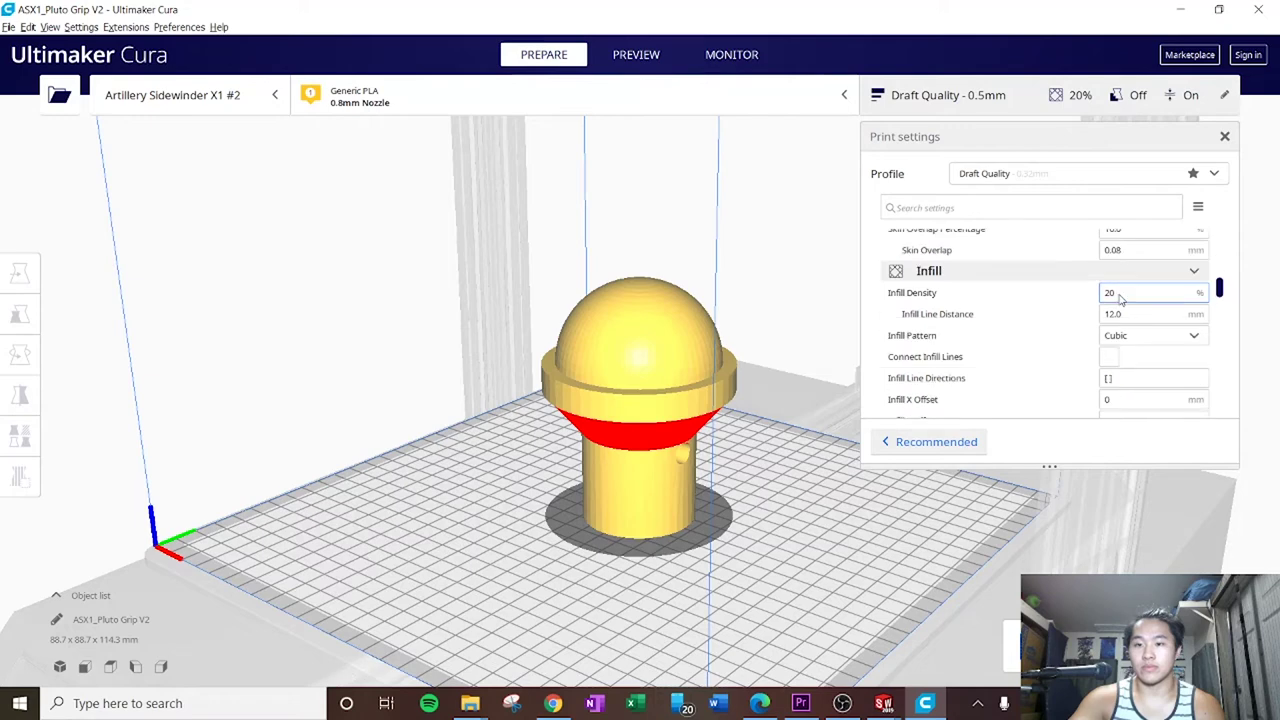
# Step: Scroll past 25 mm/s walls, 150 mm/s travel and 40 mm/s retraction down to no support and 8.0 mm Brim
pyautogui.scroll(3, 736, 364)
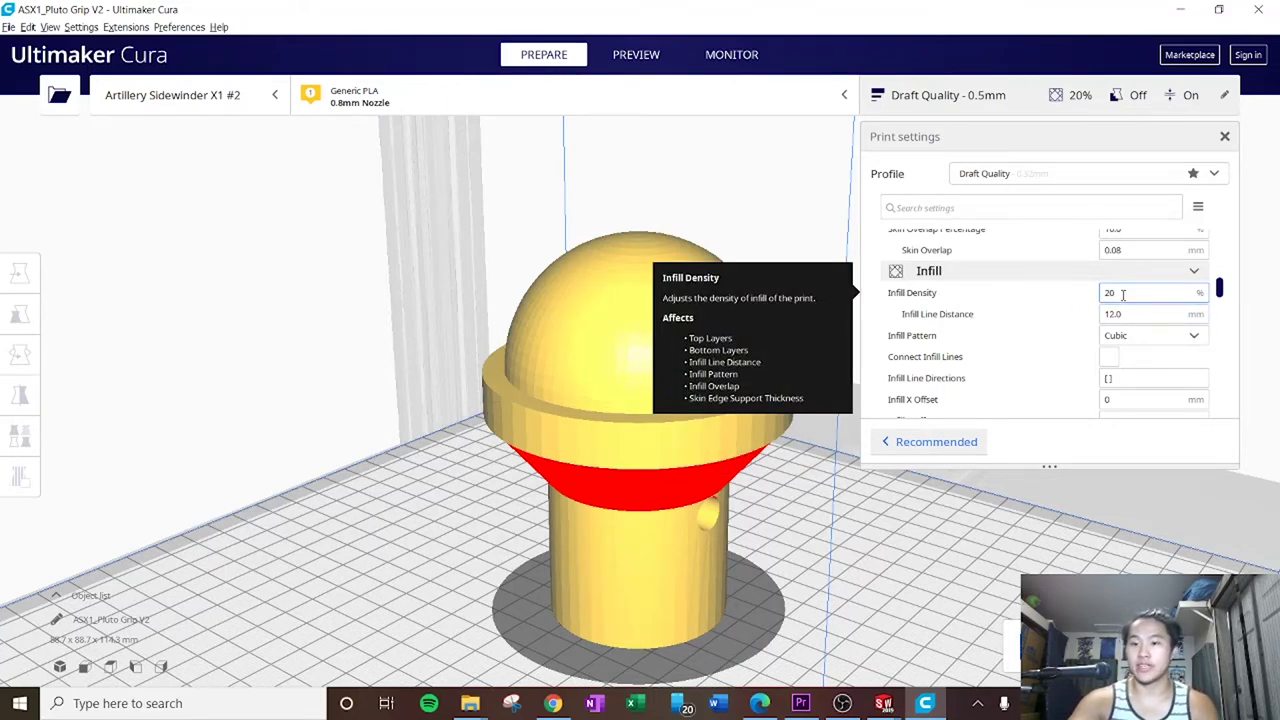
pyautogui.scroll(-5, 1120, 295)
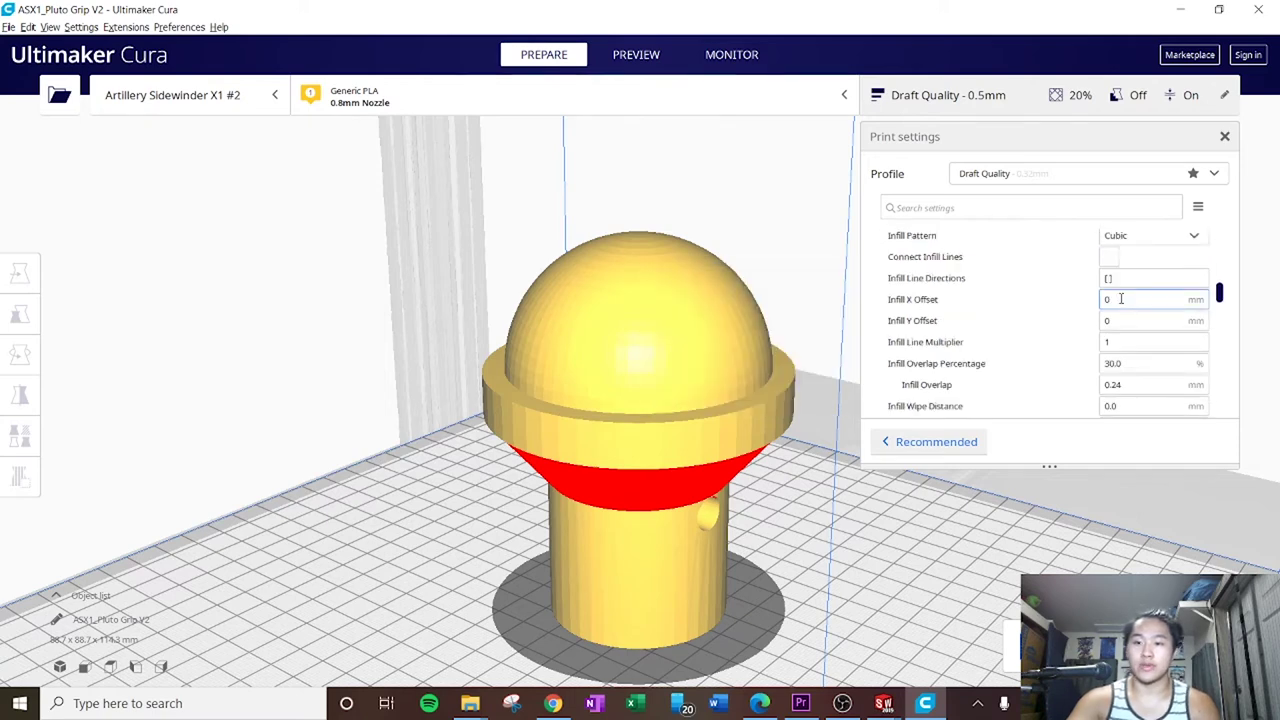
pyautogui.scroll(-10, 1108, 300)
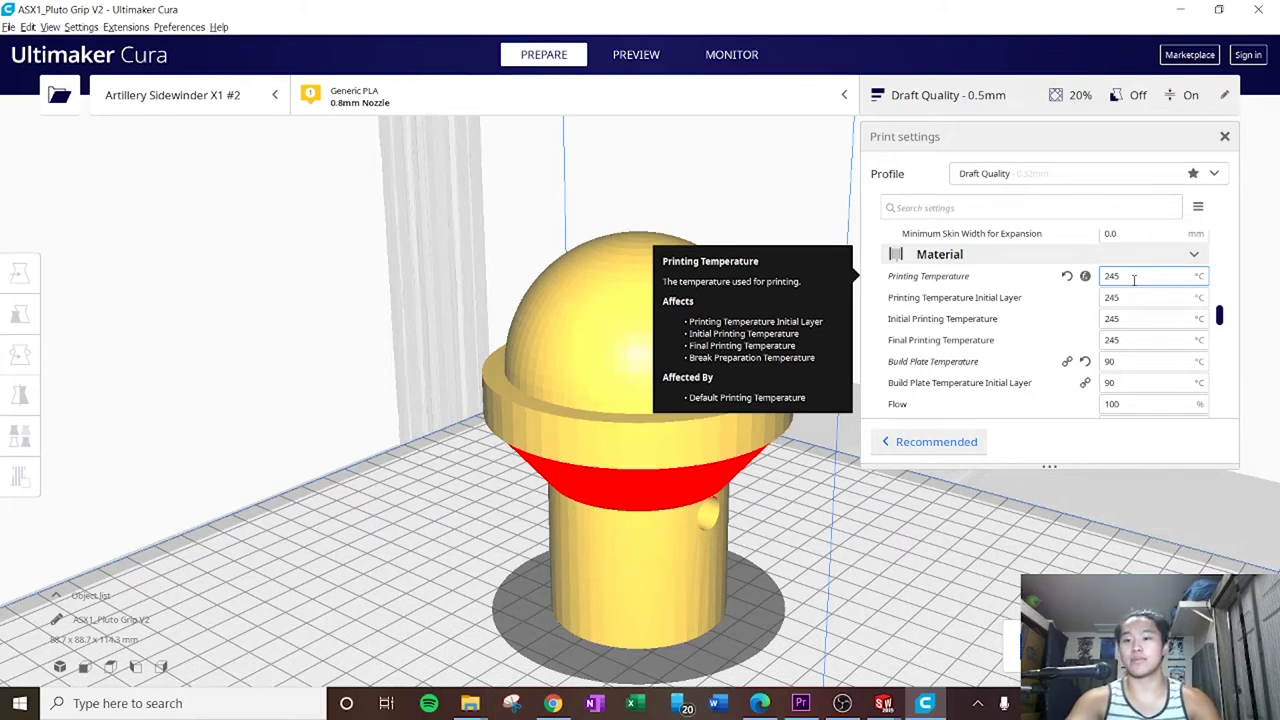
pyautogui.scroll(-1, 1131, 290)
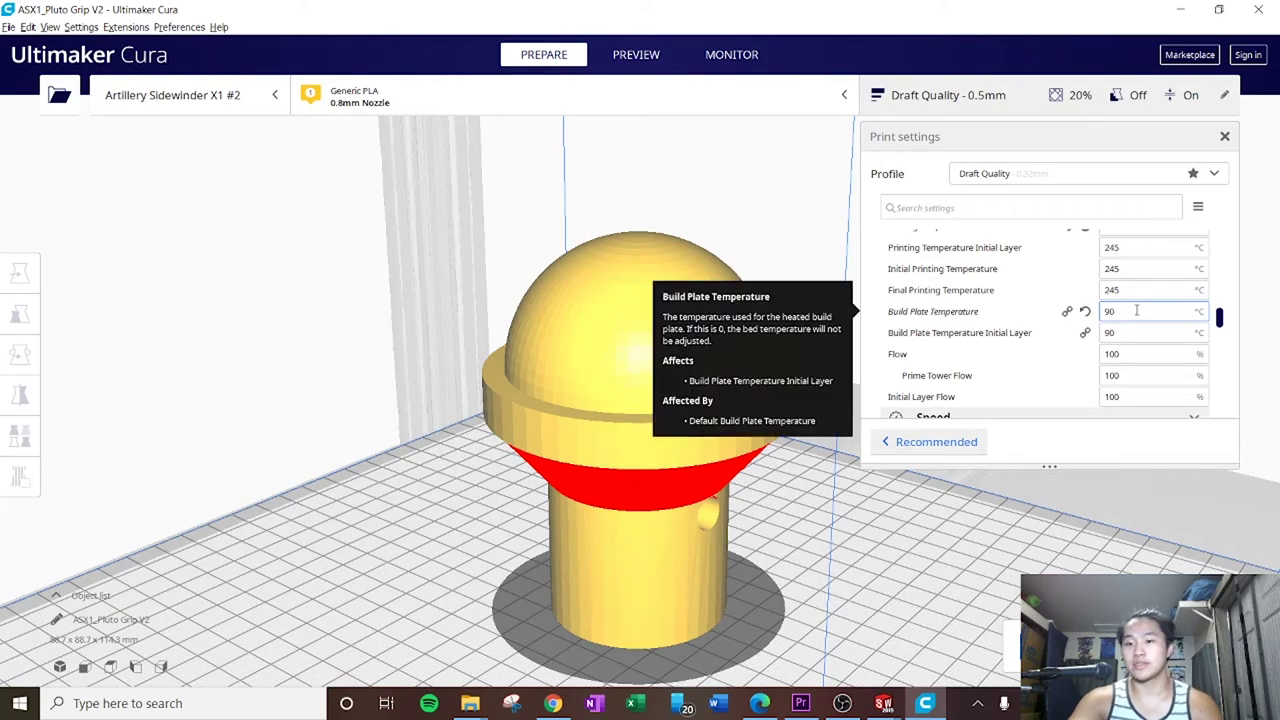
pyautogui.scroll(-3, 1136, 311)
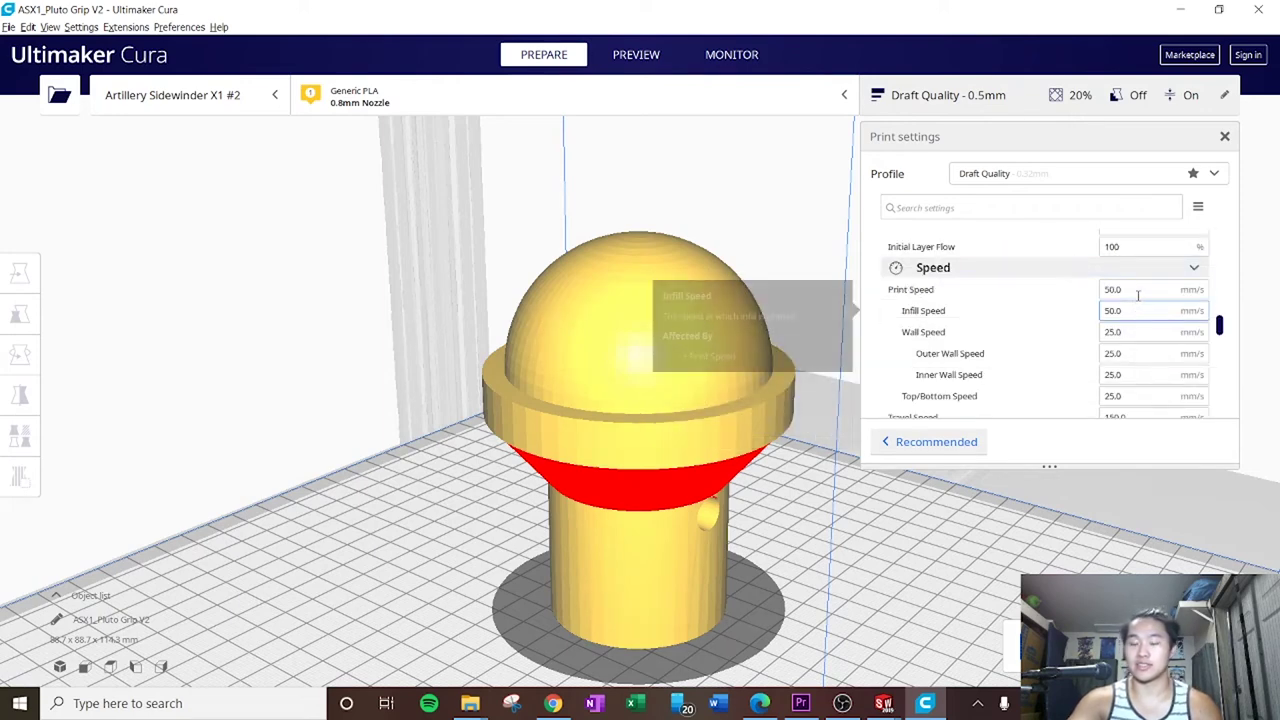
pyautogui.scroll(-1, 1138, 290)
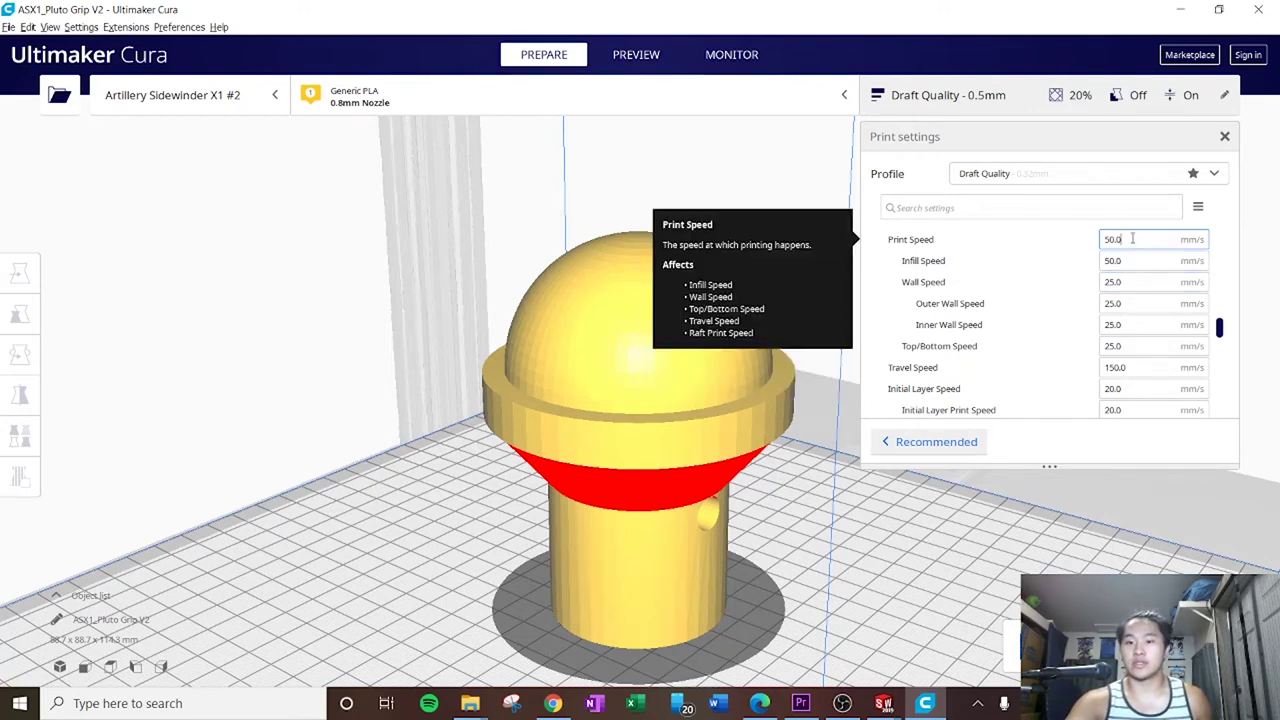
pyautogui.scroll(1, 1131, 289)
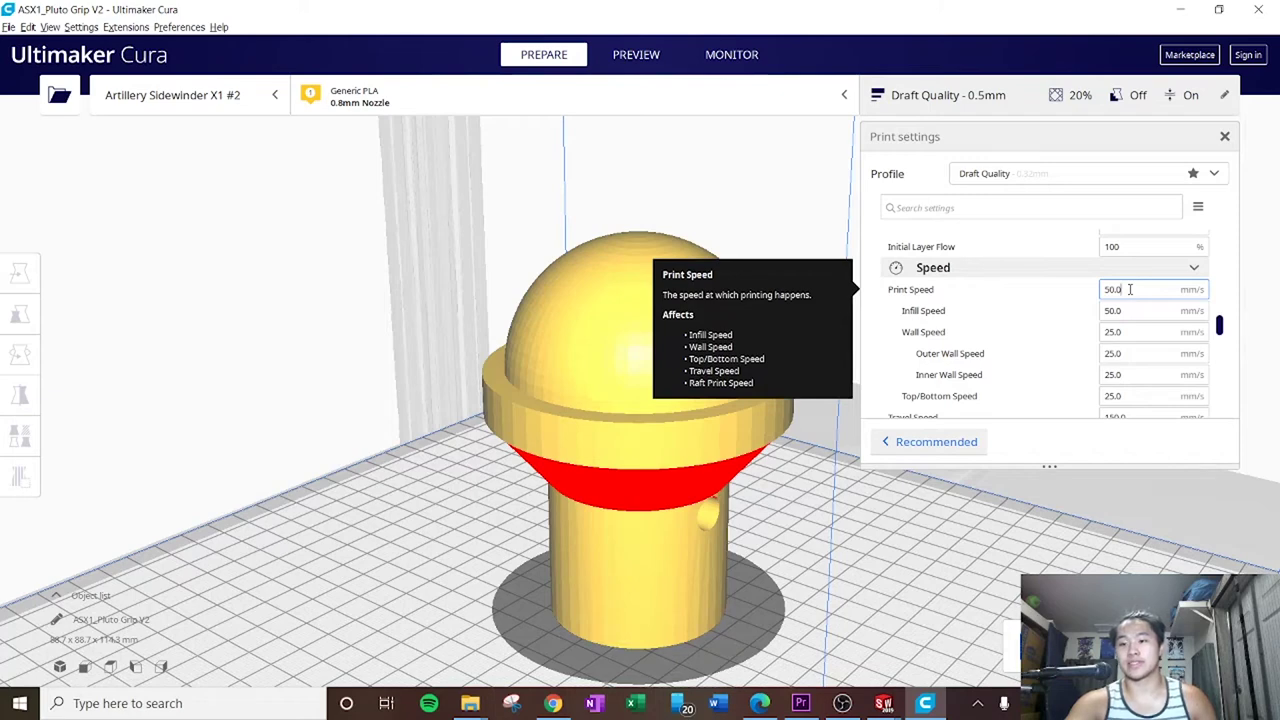
pyautogui.scroll(-2, 1130, 289)
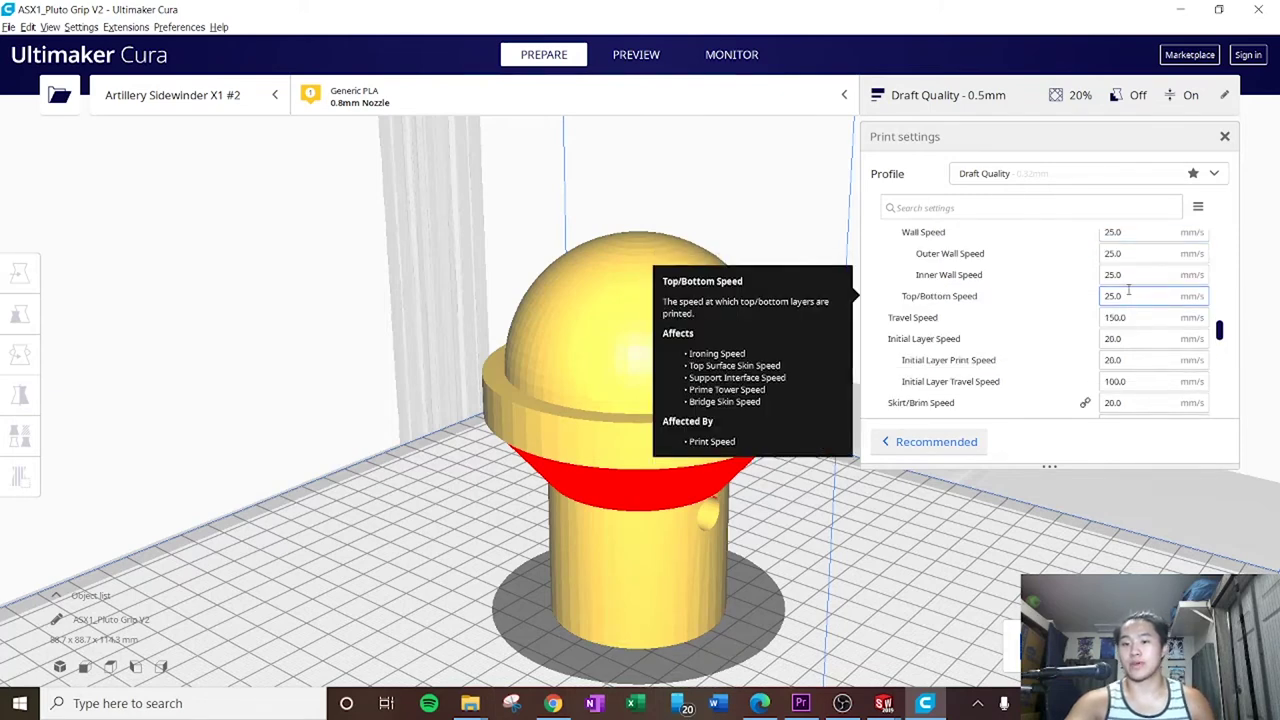
pyautogui.scroll(-1, 1129, 290)
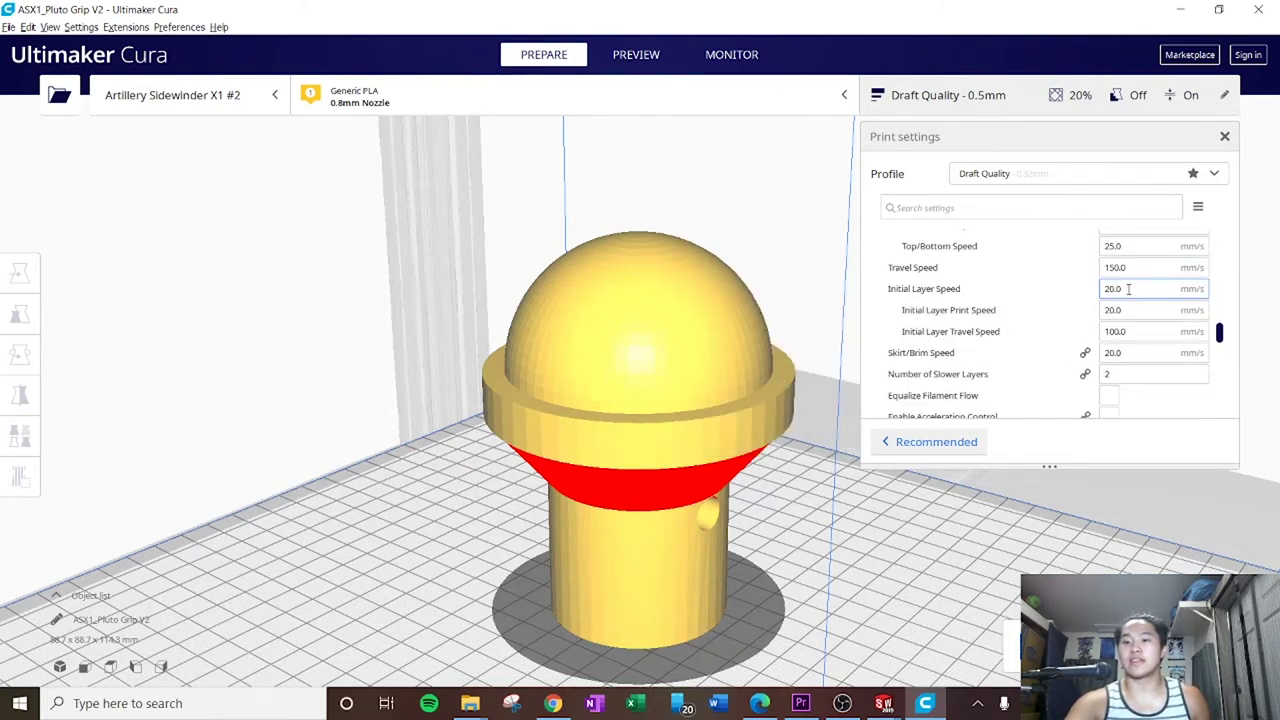
pyautogui.scroll(-4, 1125, 290)
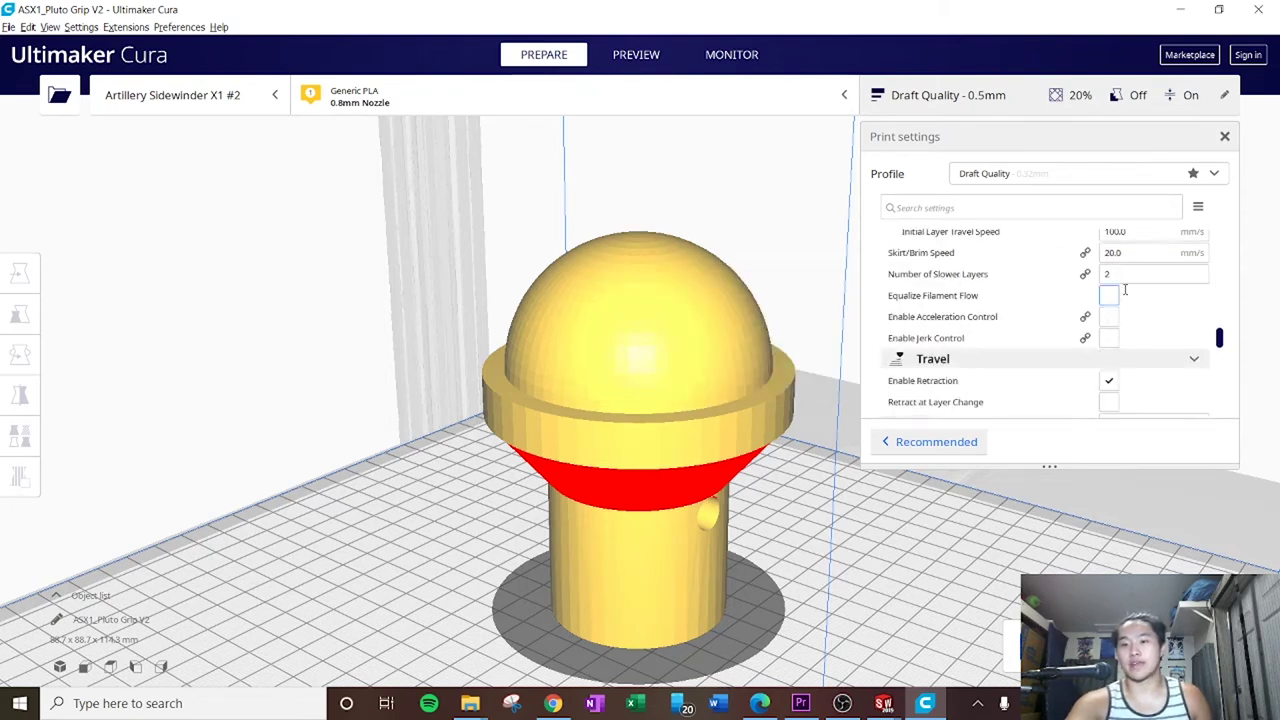
pyautogui.scroll(-2, 1125, 295)
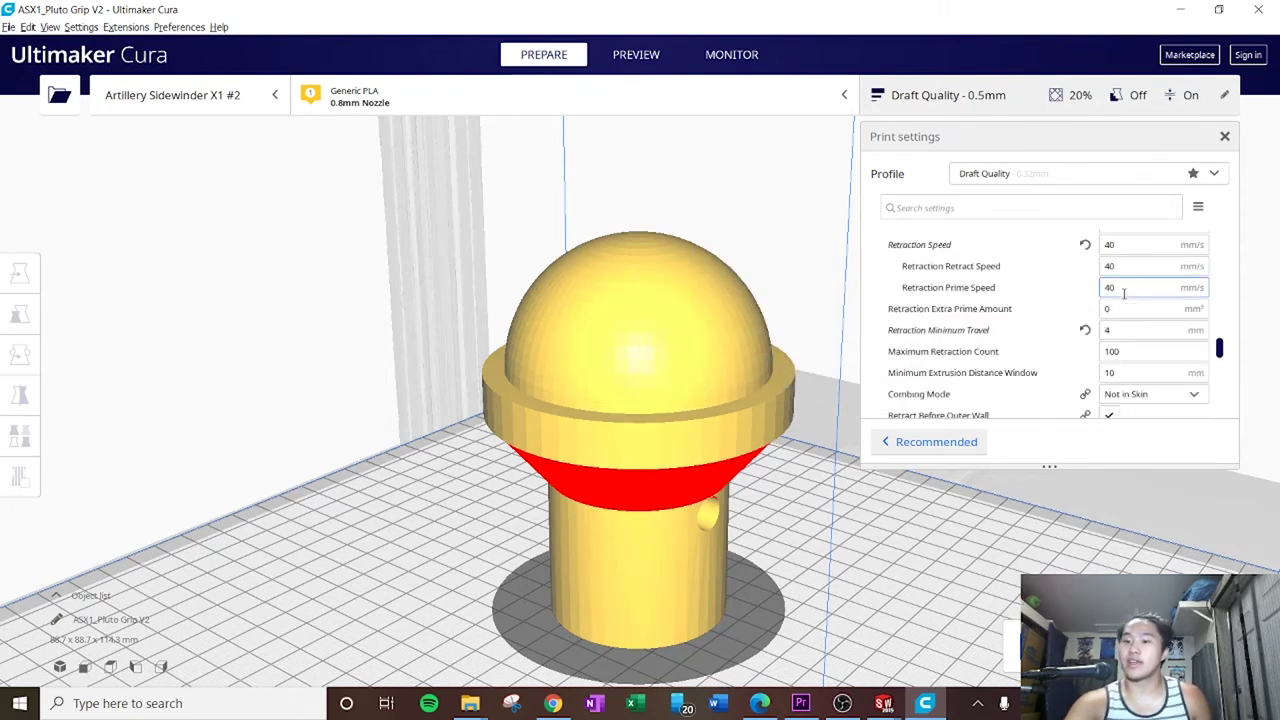
pyautogui.scroll(-2, 1122, 290)
pyautogui.scroll(-2, 1124, 294)
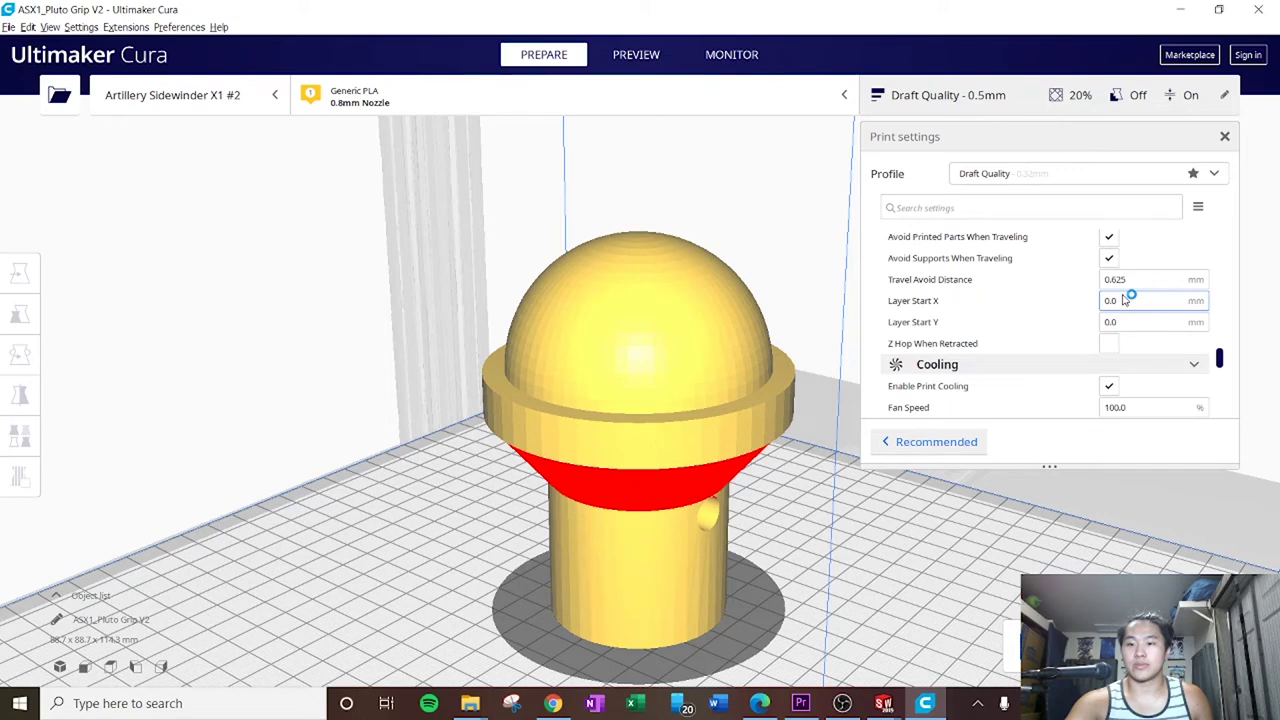
pyautogui.scroll(-6, 1124, 298)
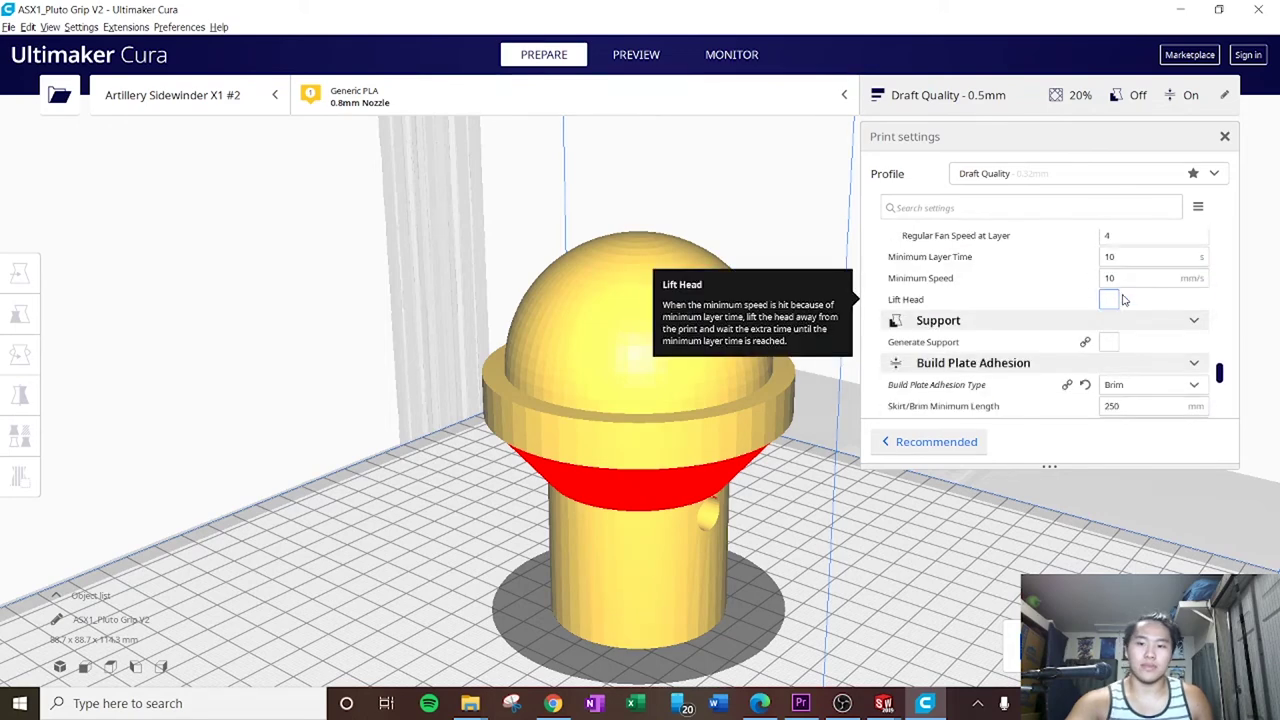
pyautogui.scroll(-1, 1126, 320)
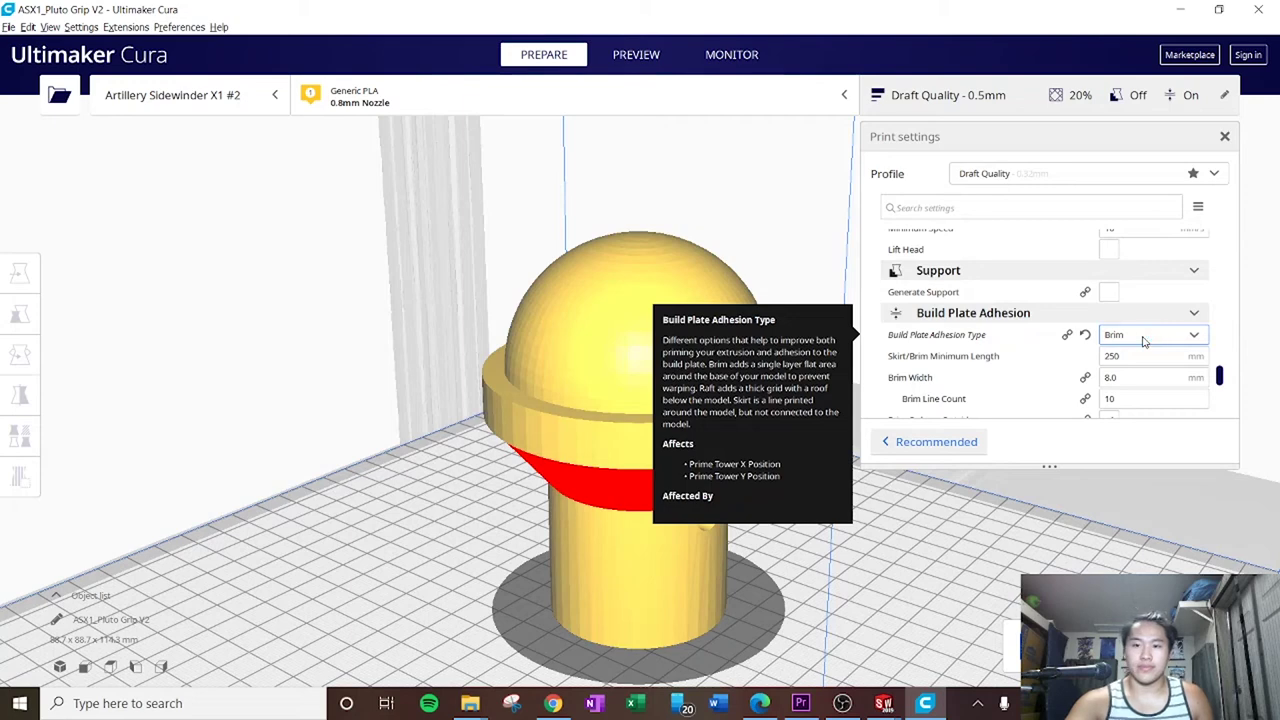
# Step: Reselect Brim adhesion with support left off, then scroll back up to the 0.8 mm line widths
pyautogui.click(1145, 338)
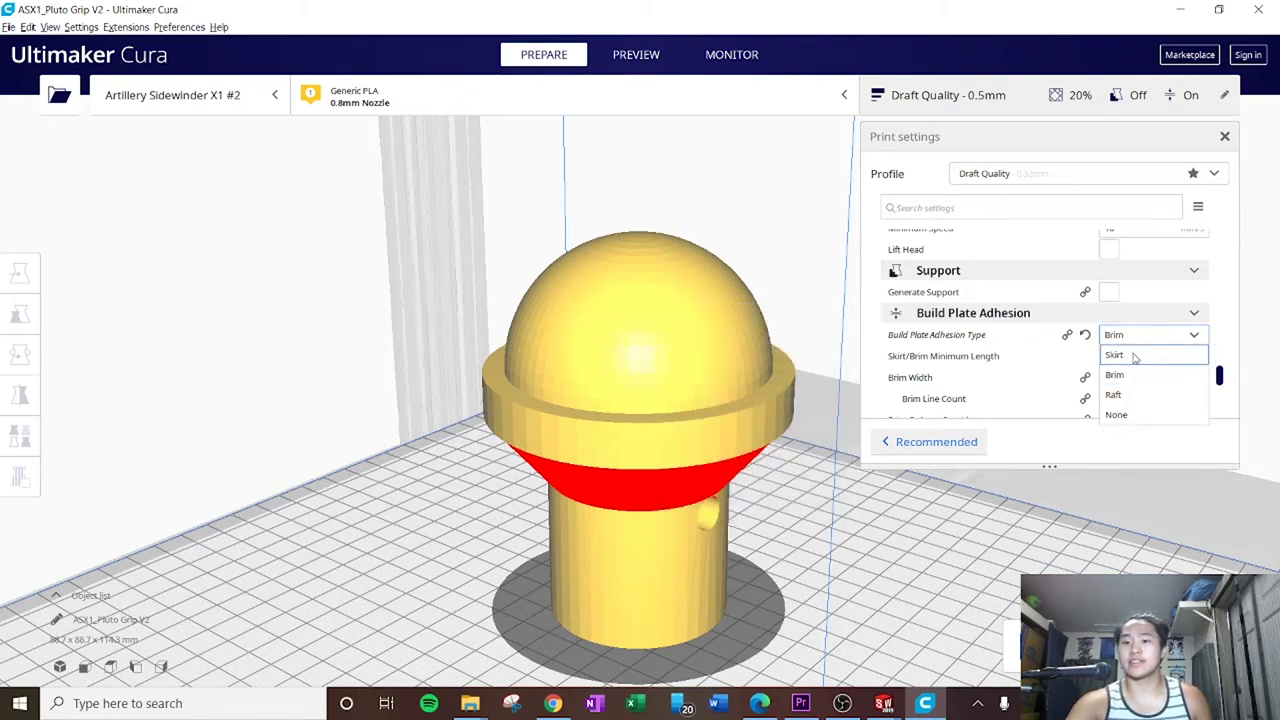
pyautogui.click(1028, 294)
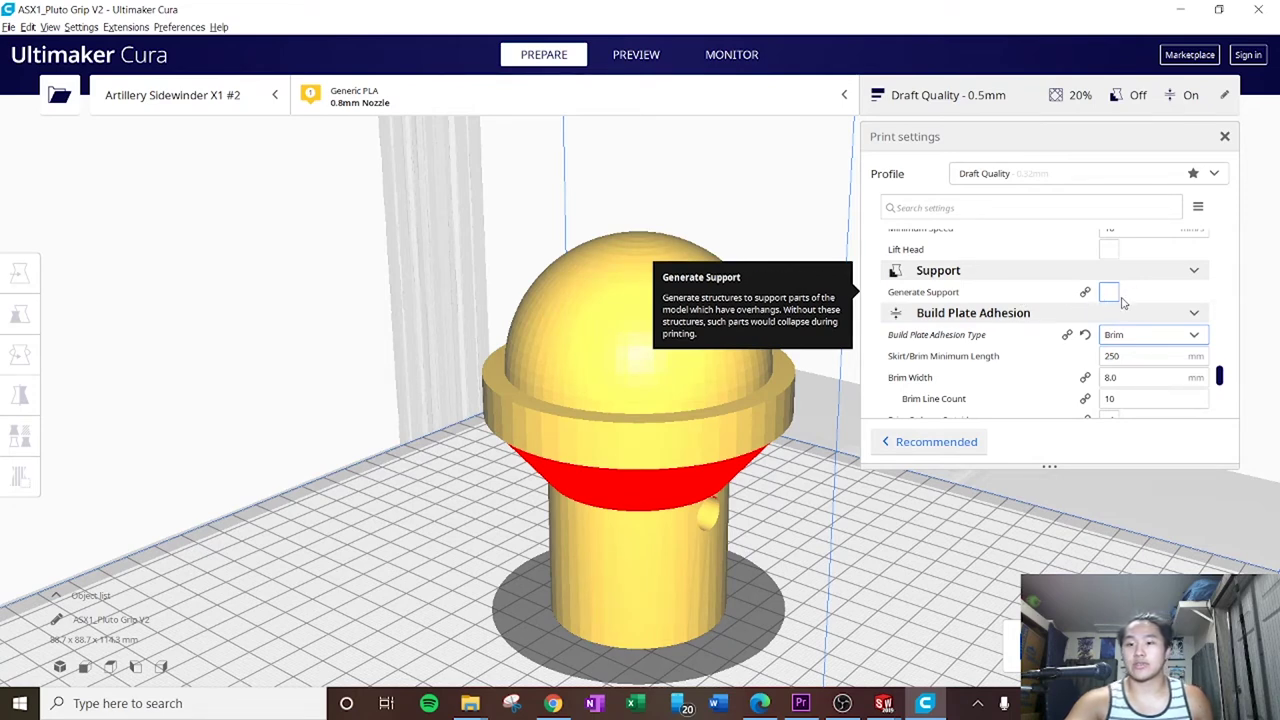
pyautogui.scroll(-2, 1121, 302)
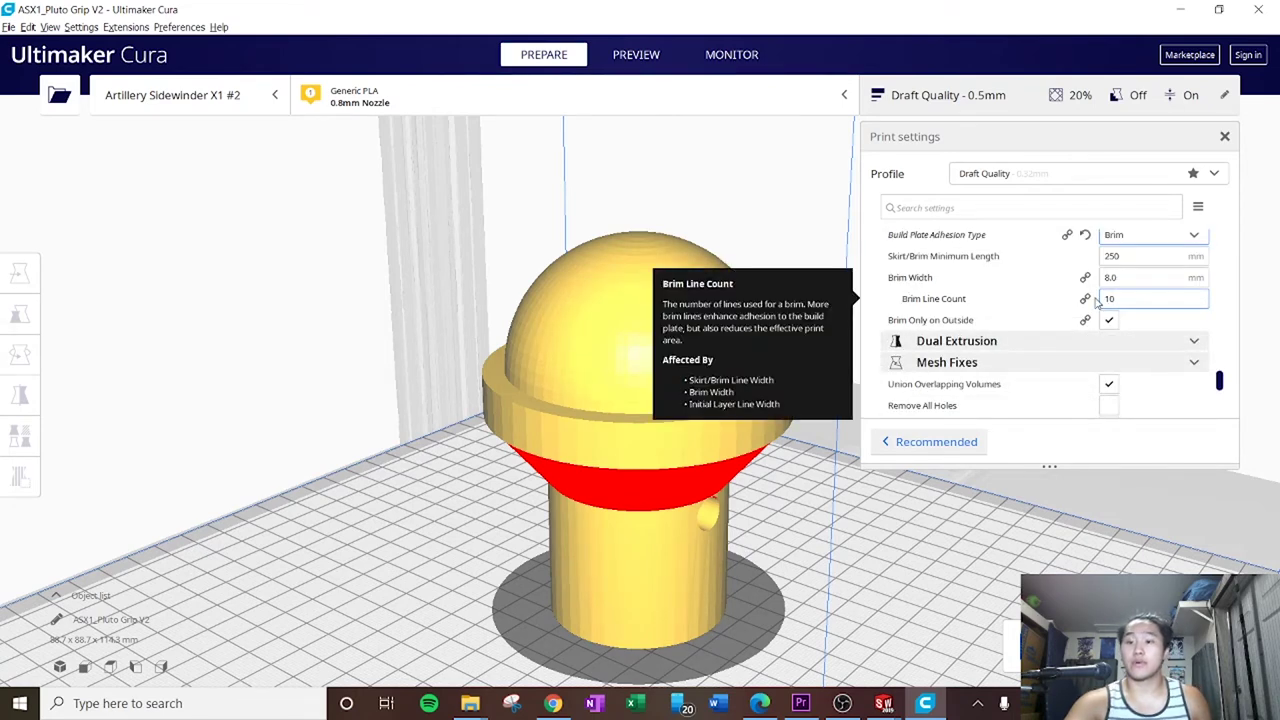
pyautogui.scroll(2, 1098, 302)
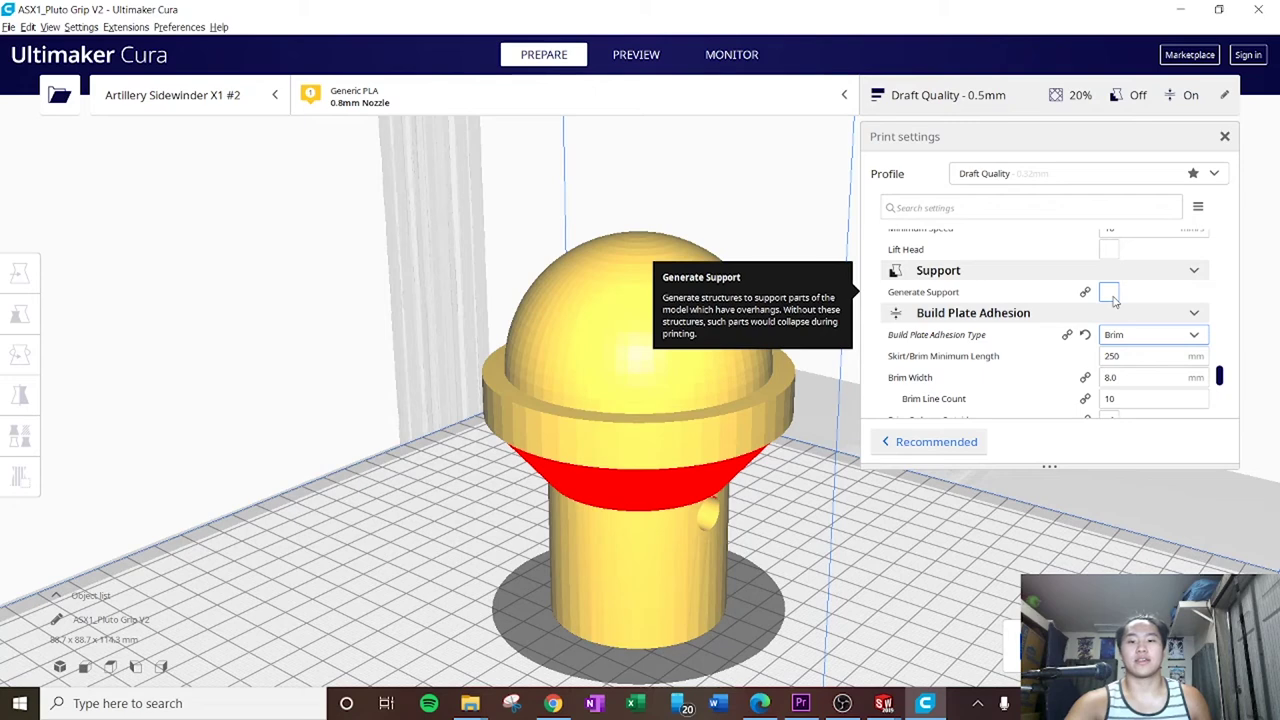
pyautogui.scroll(-2, 1100, 308)
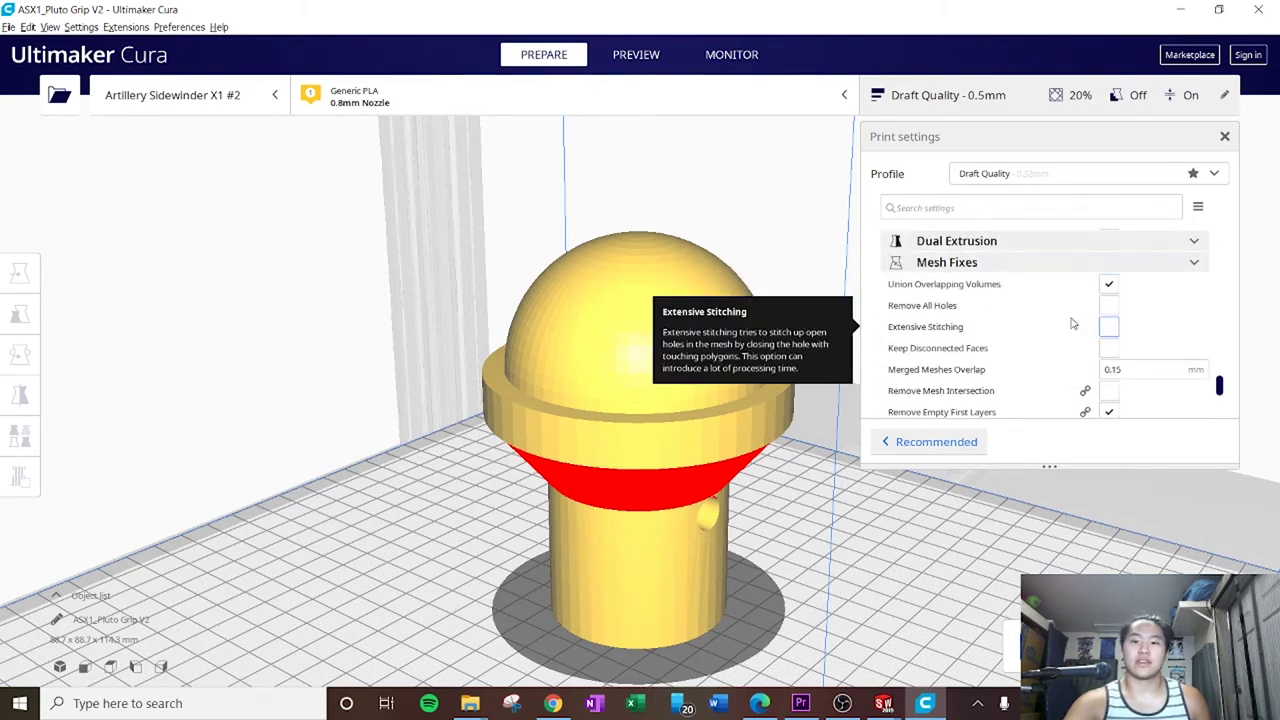
pyautogui.scroll(15, 1074, 320)
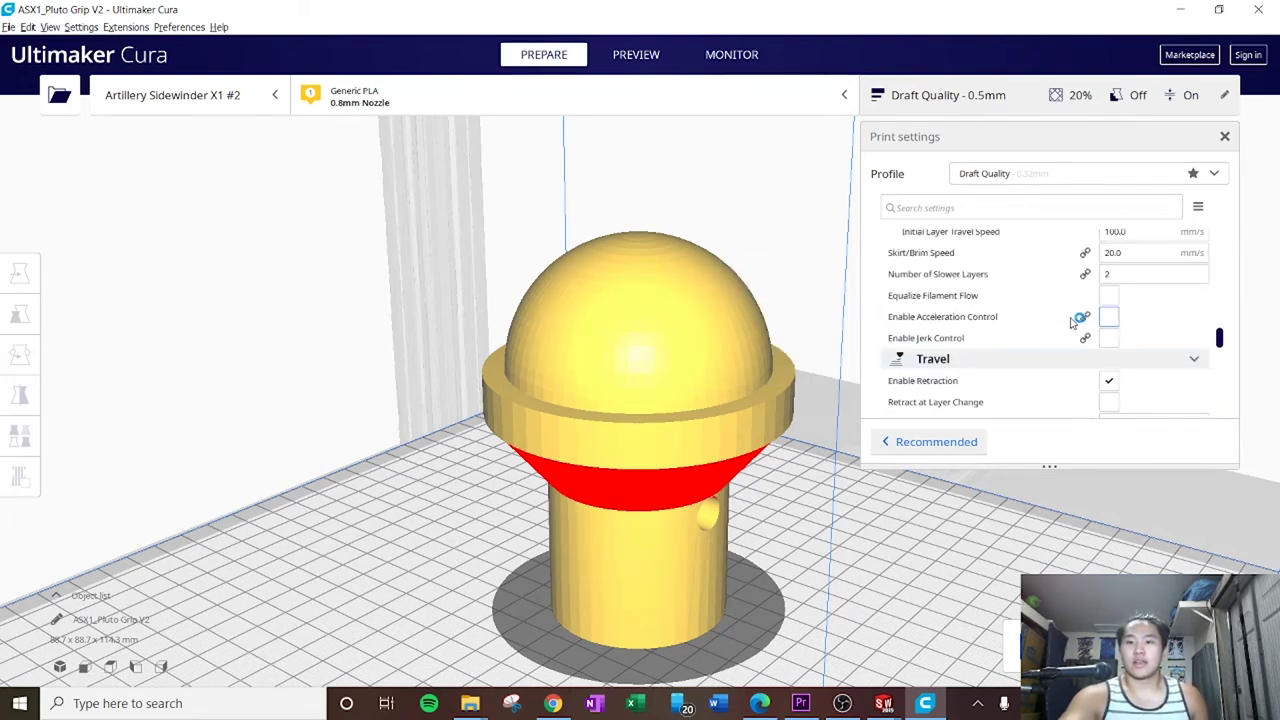
pyautogui.scroll(15, 1074, 320)
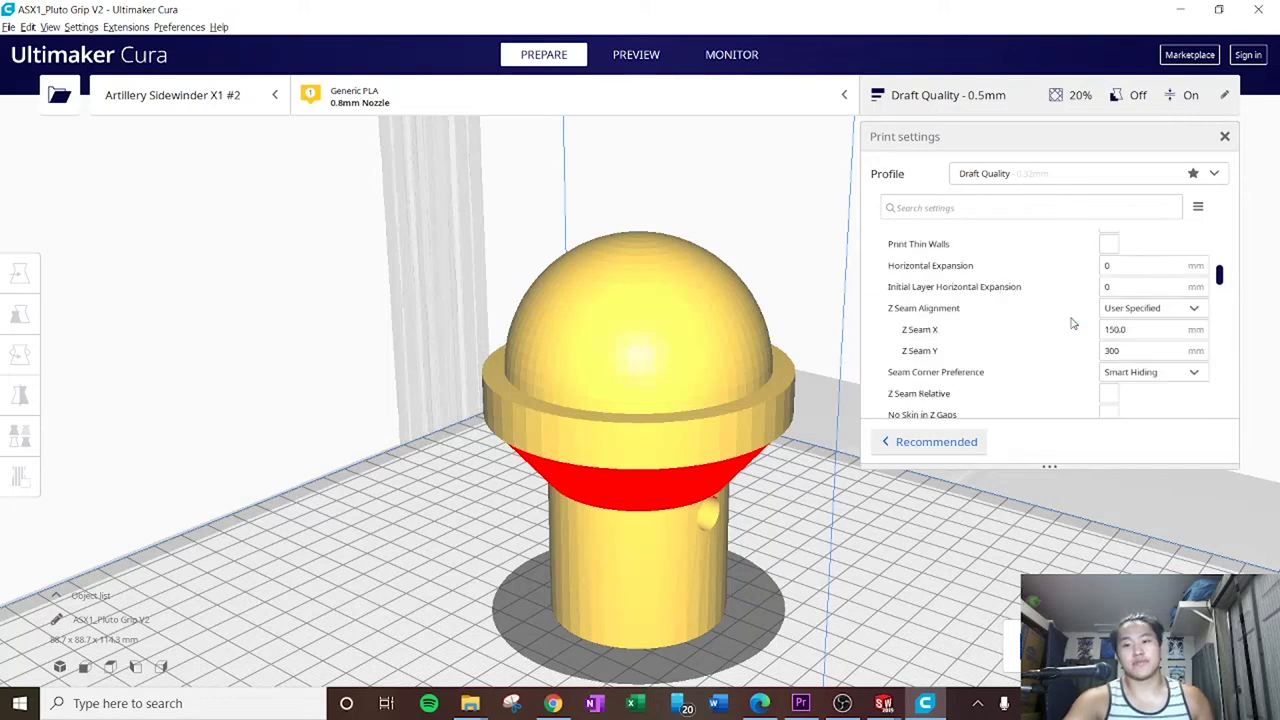
pyautogui.scroll(6, 1055, 323)
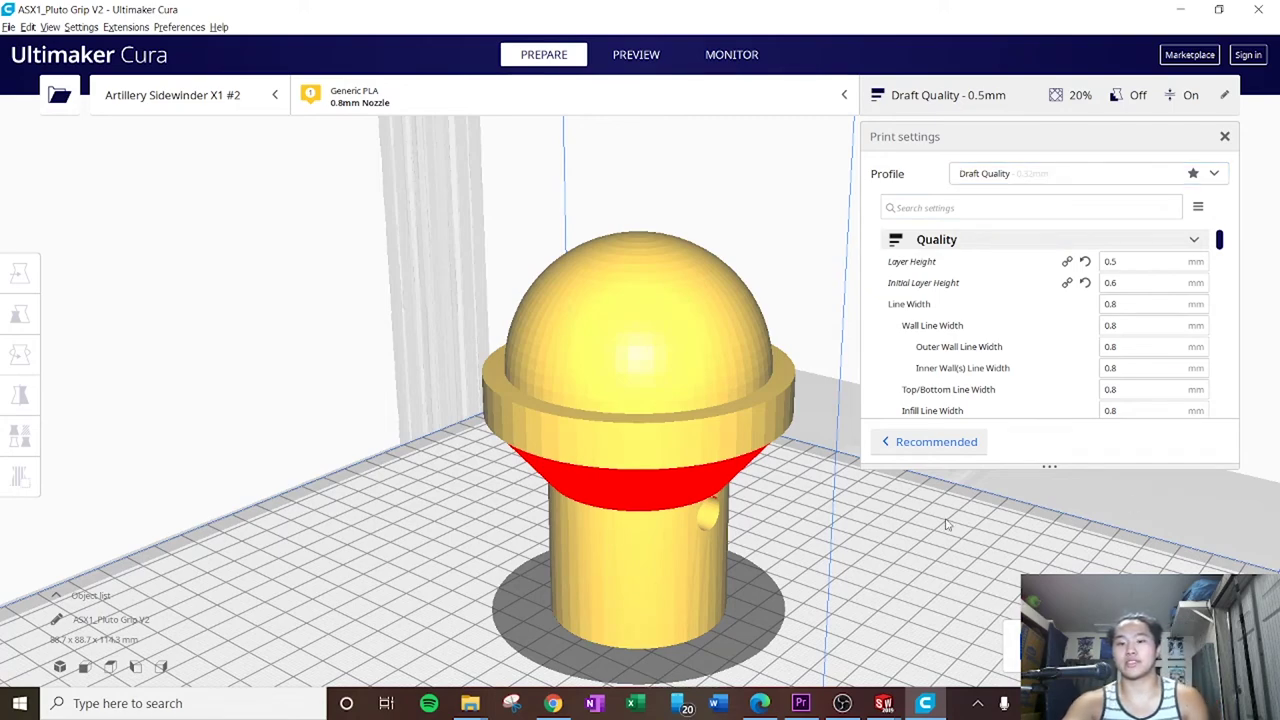
pyautogui.moveTo(847, 519); pyautogui.dragTo(664, 506, button='right')
pyautogui.scroll(3, 651, 495)
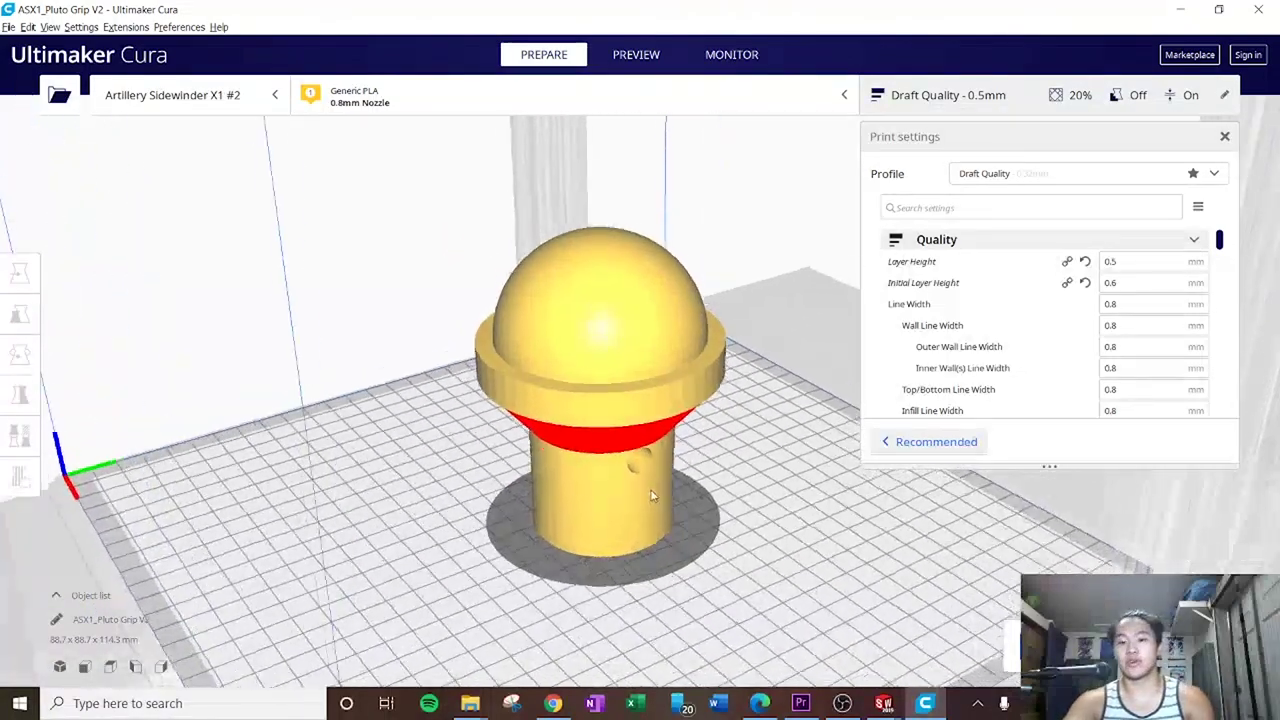
pyautogui.scroll(-3, 651, 495)
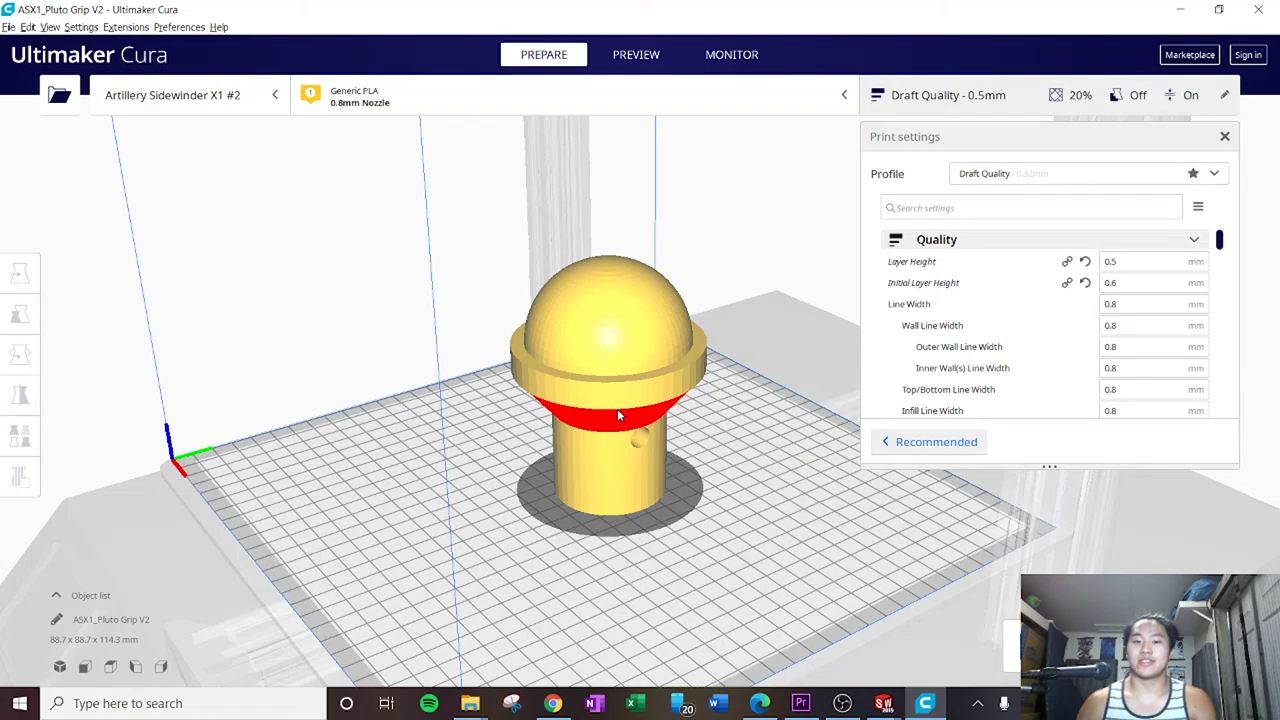
pyautogui.moveTo(778, 399); pyautogui.dragTo(720, 420, button='right')
pyautogui.moveTo(515, 482); pyautogui.dragTo(577, 481, button='right')
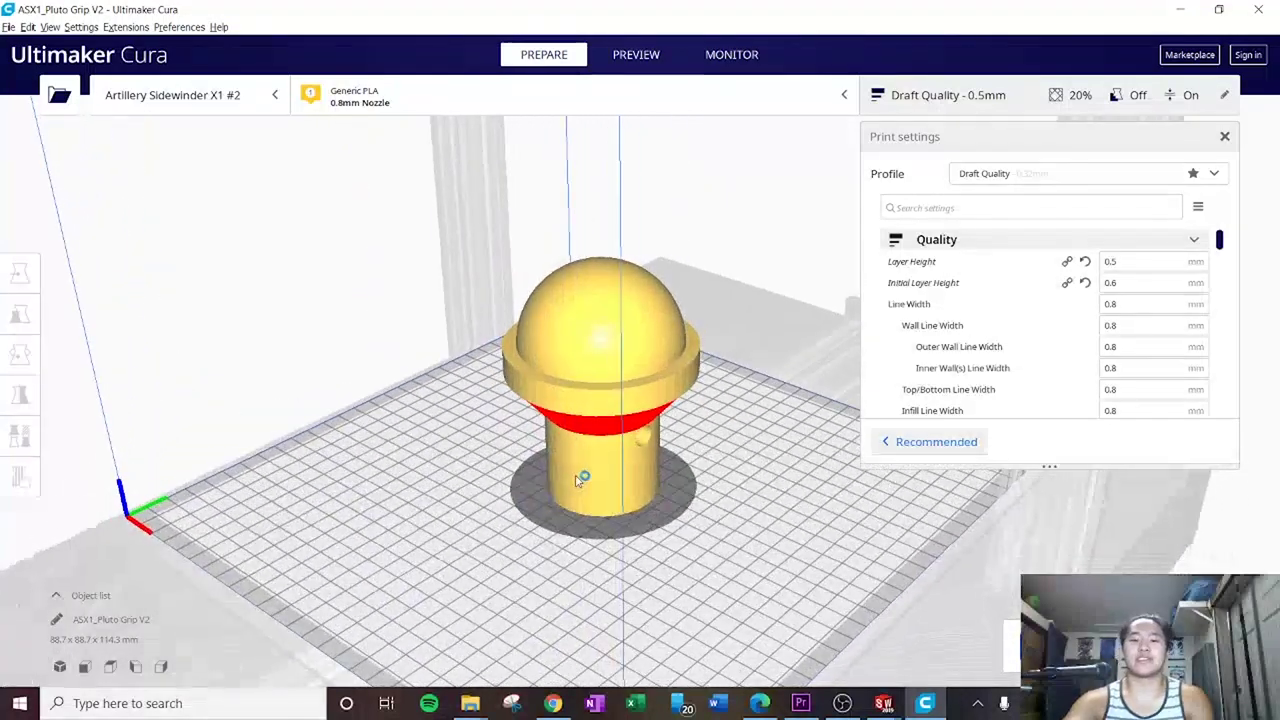
pyautogui.moveTo(707, 462); pyautogui.dragTo(700, 385, button='right')
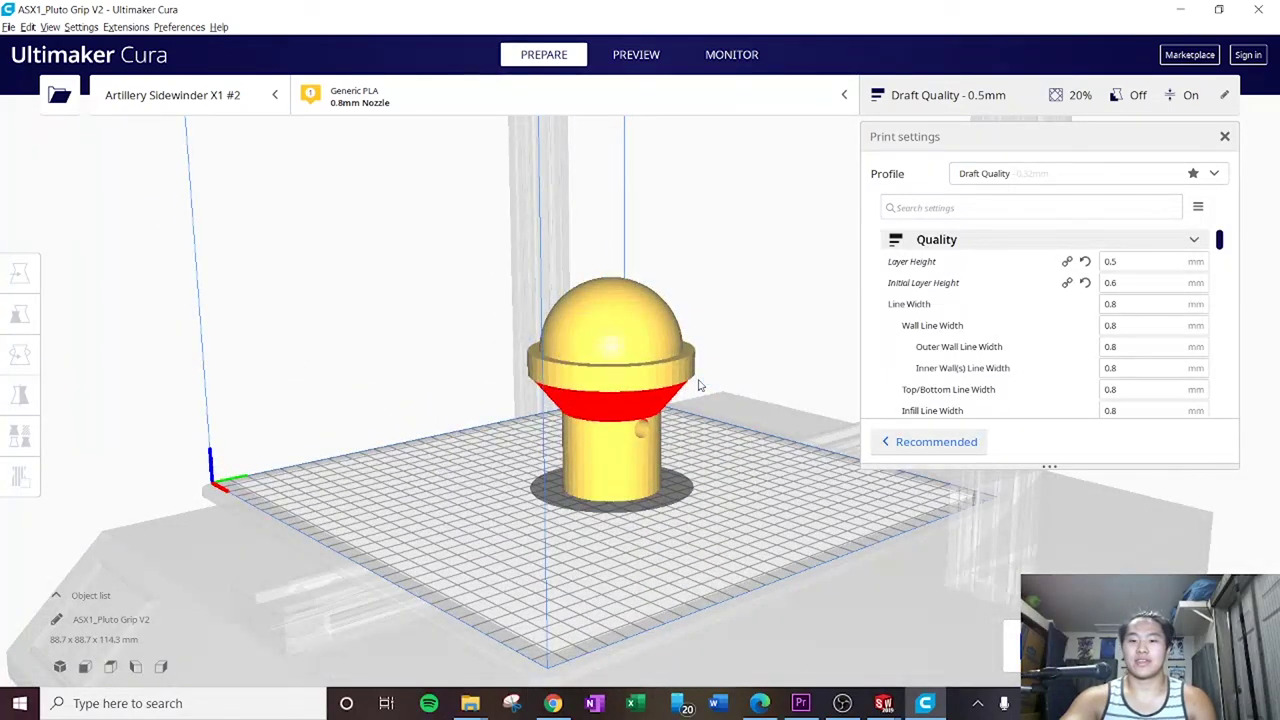